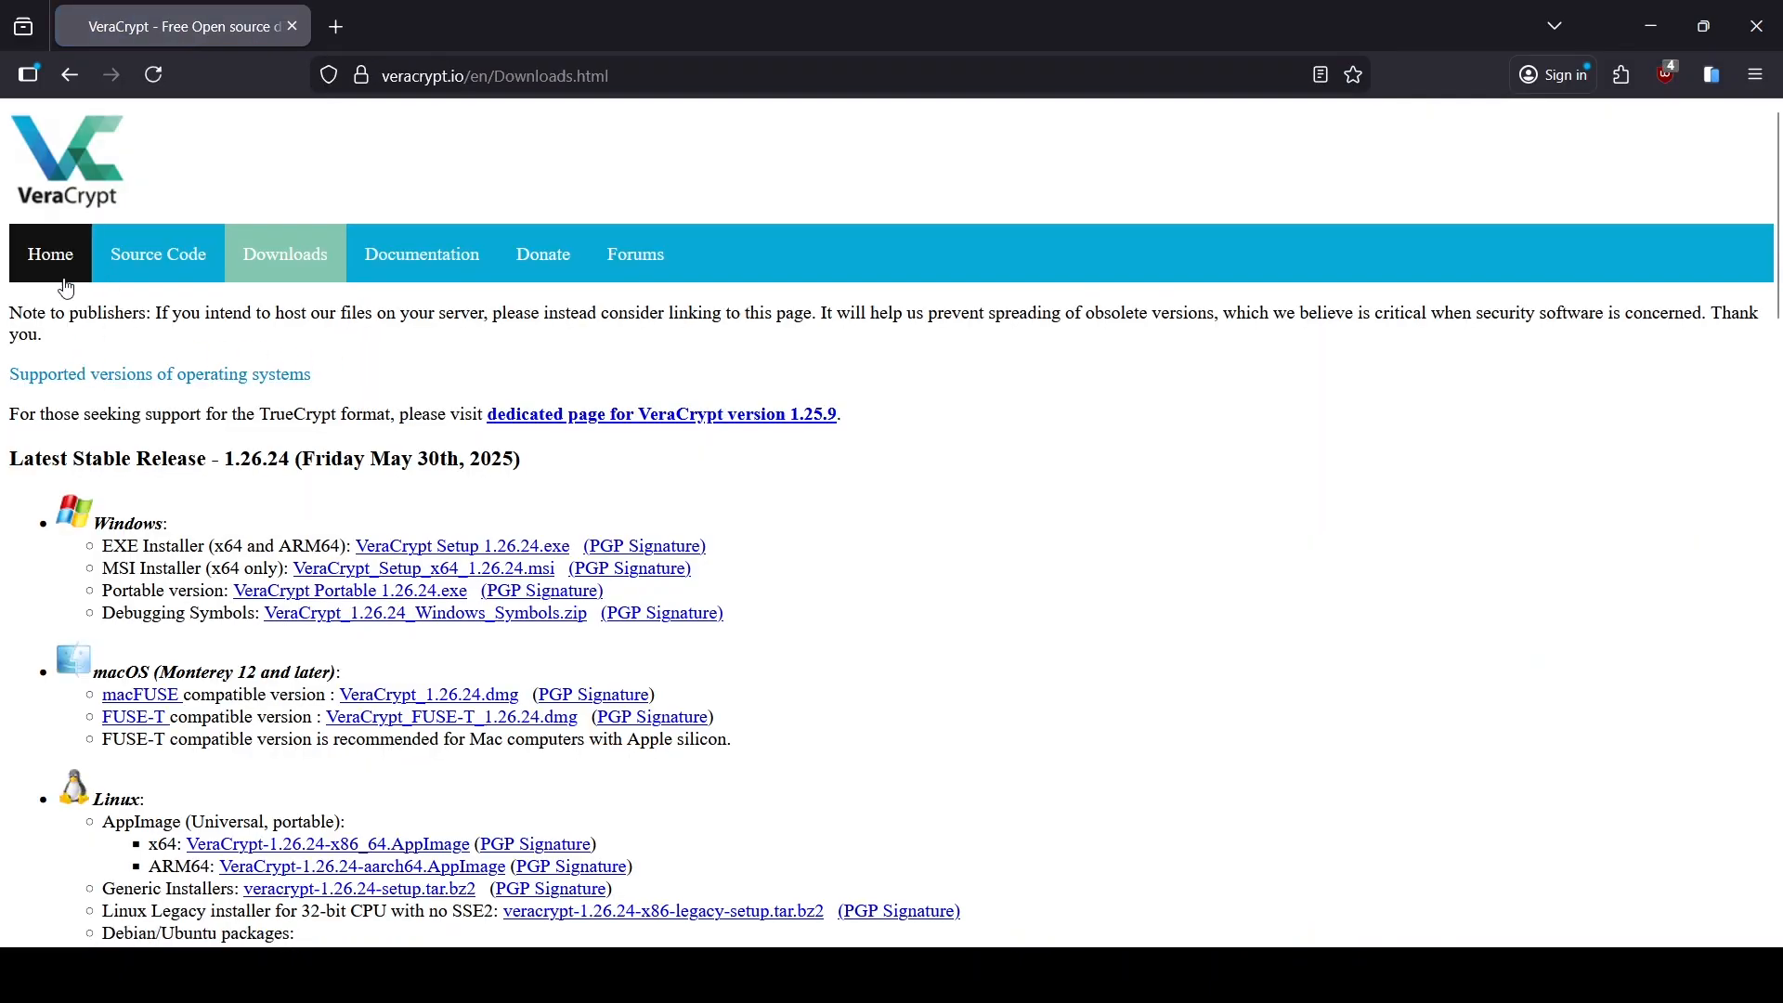
Step: Download the Windows x64 MSI installer VeraCrypt_Setup_x64_1.26.24.msi and return to the veracrypt search results
left_click(52, 273)
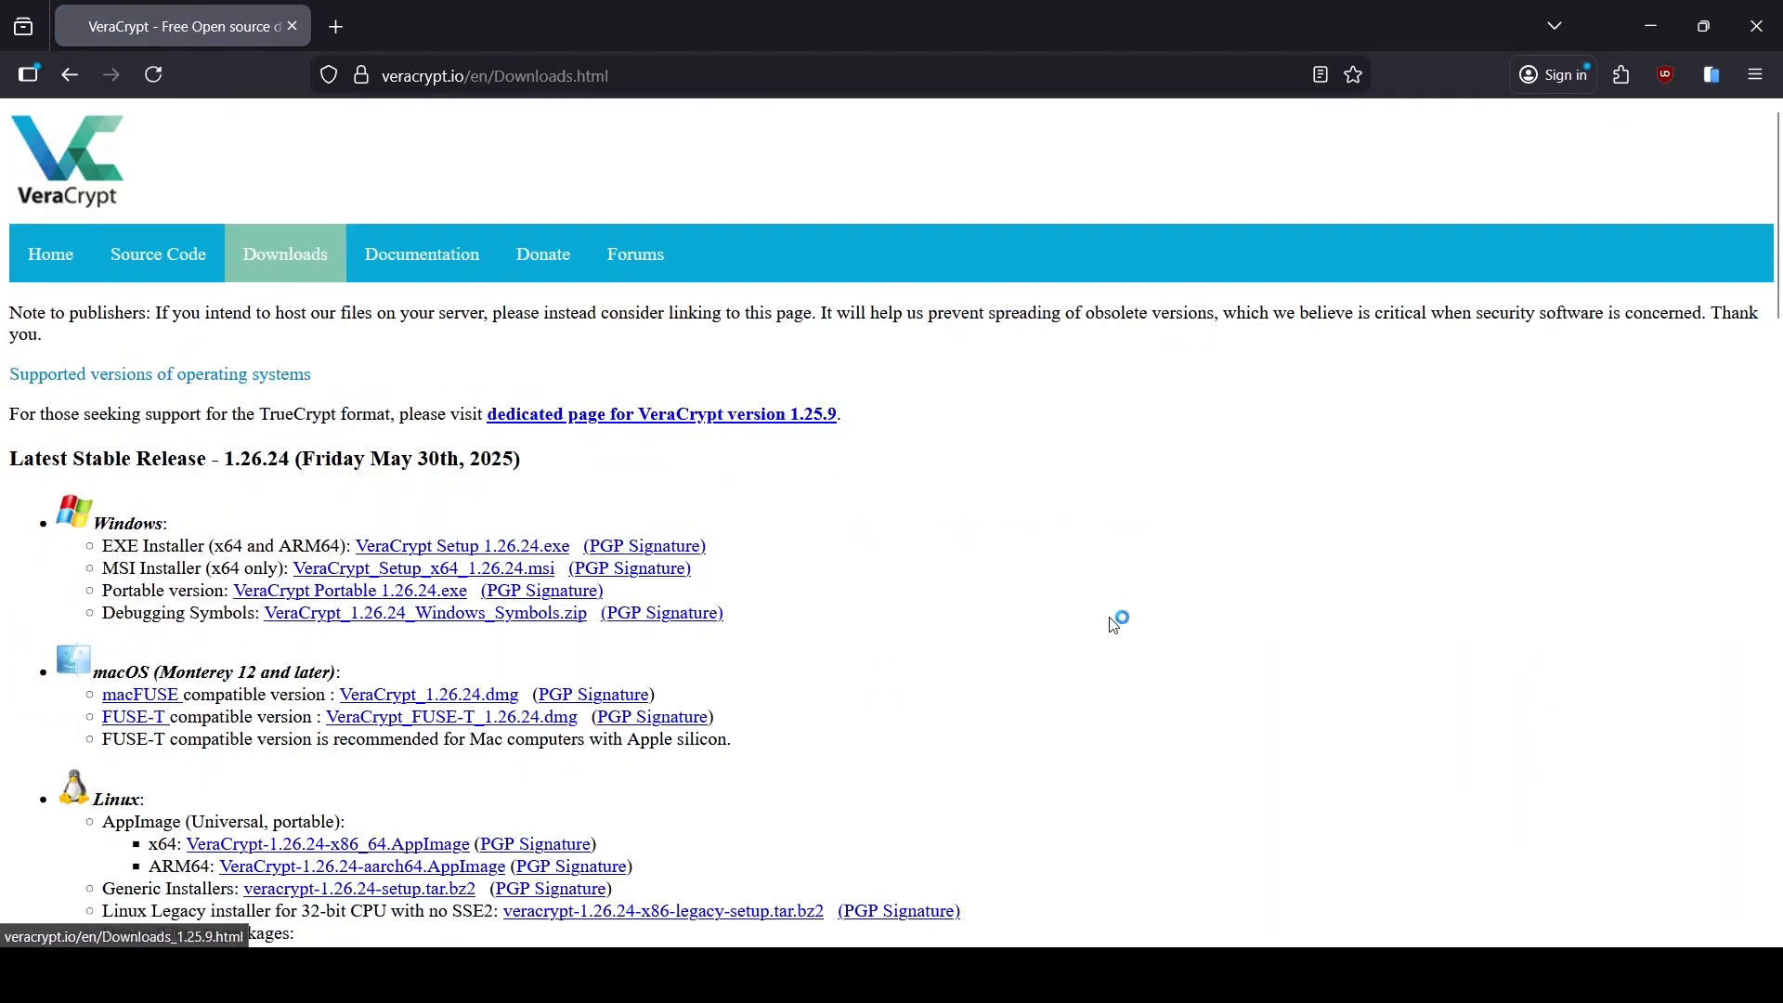
scroll(1117, 626, "down", 2)
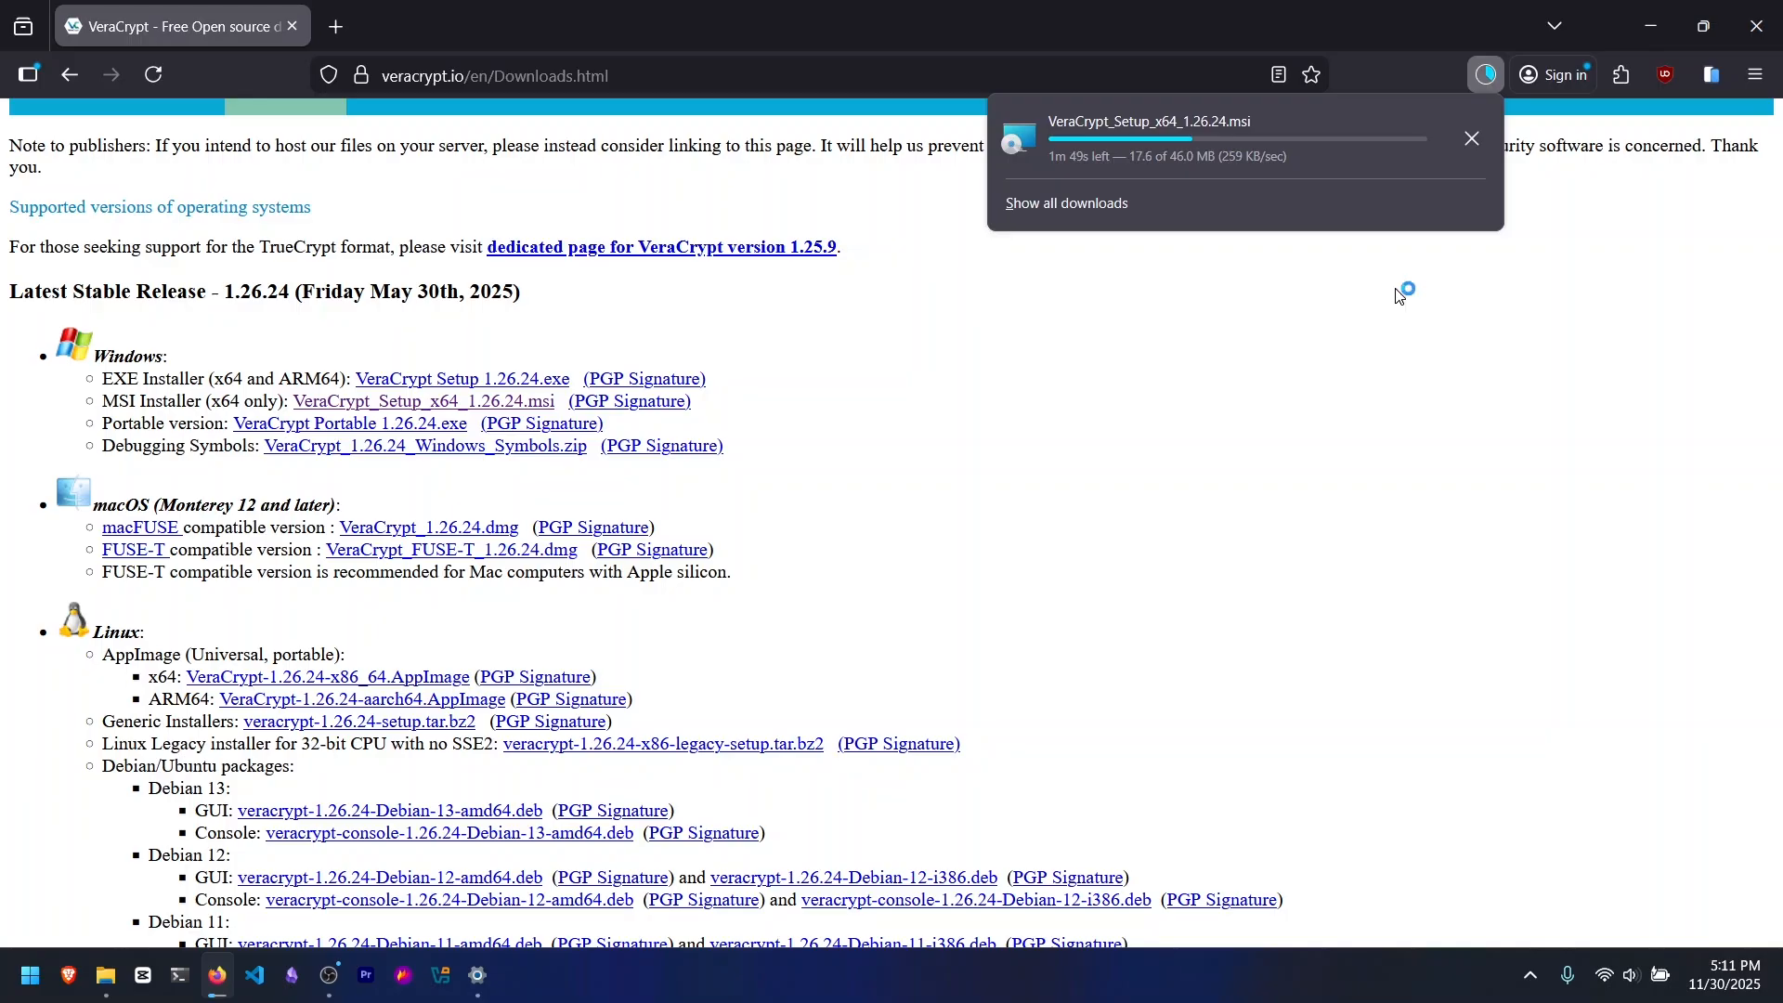
key("alt+Left")
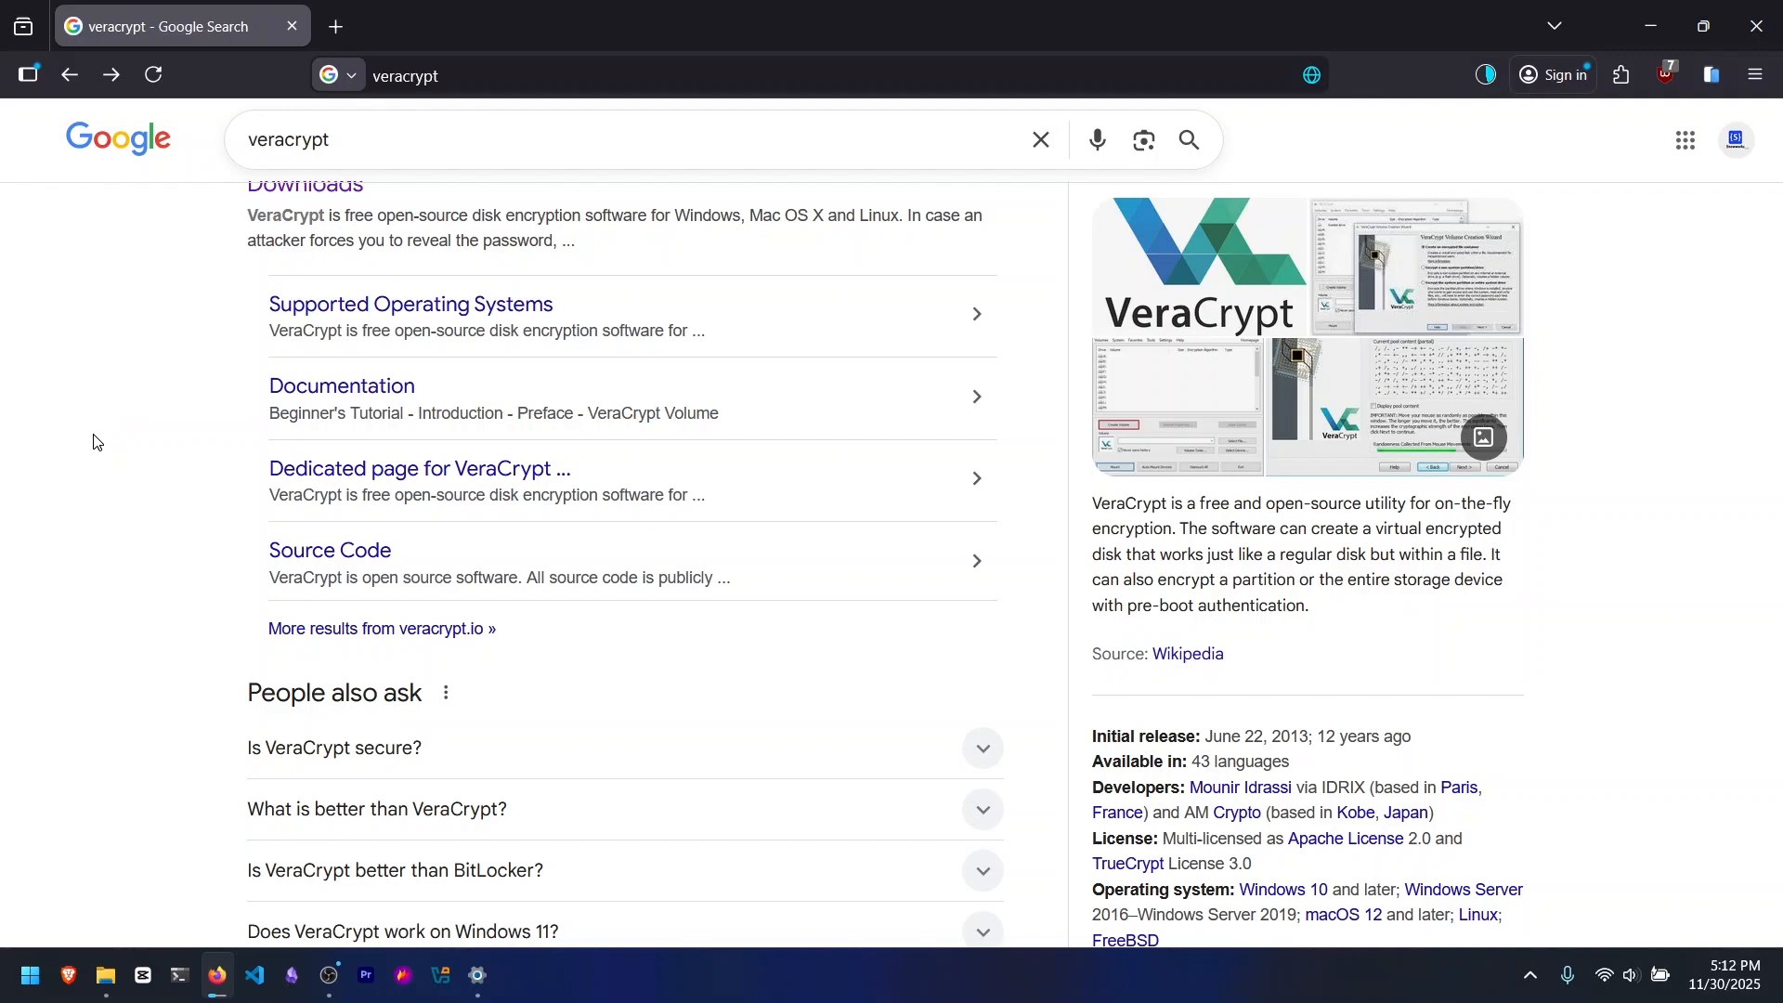
scroll(95, 441, "down", 5)
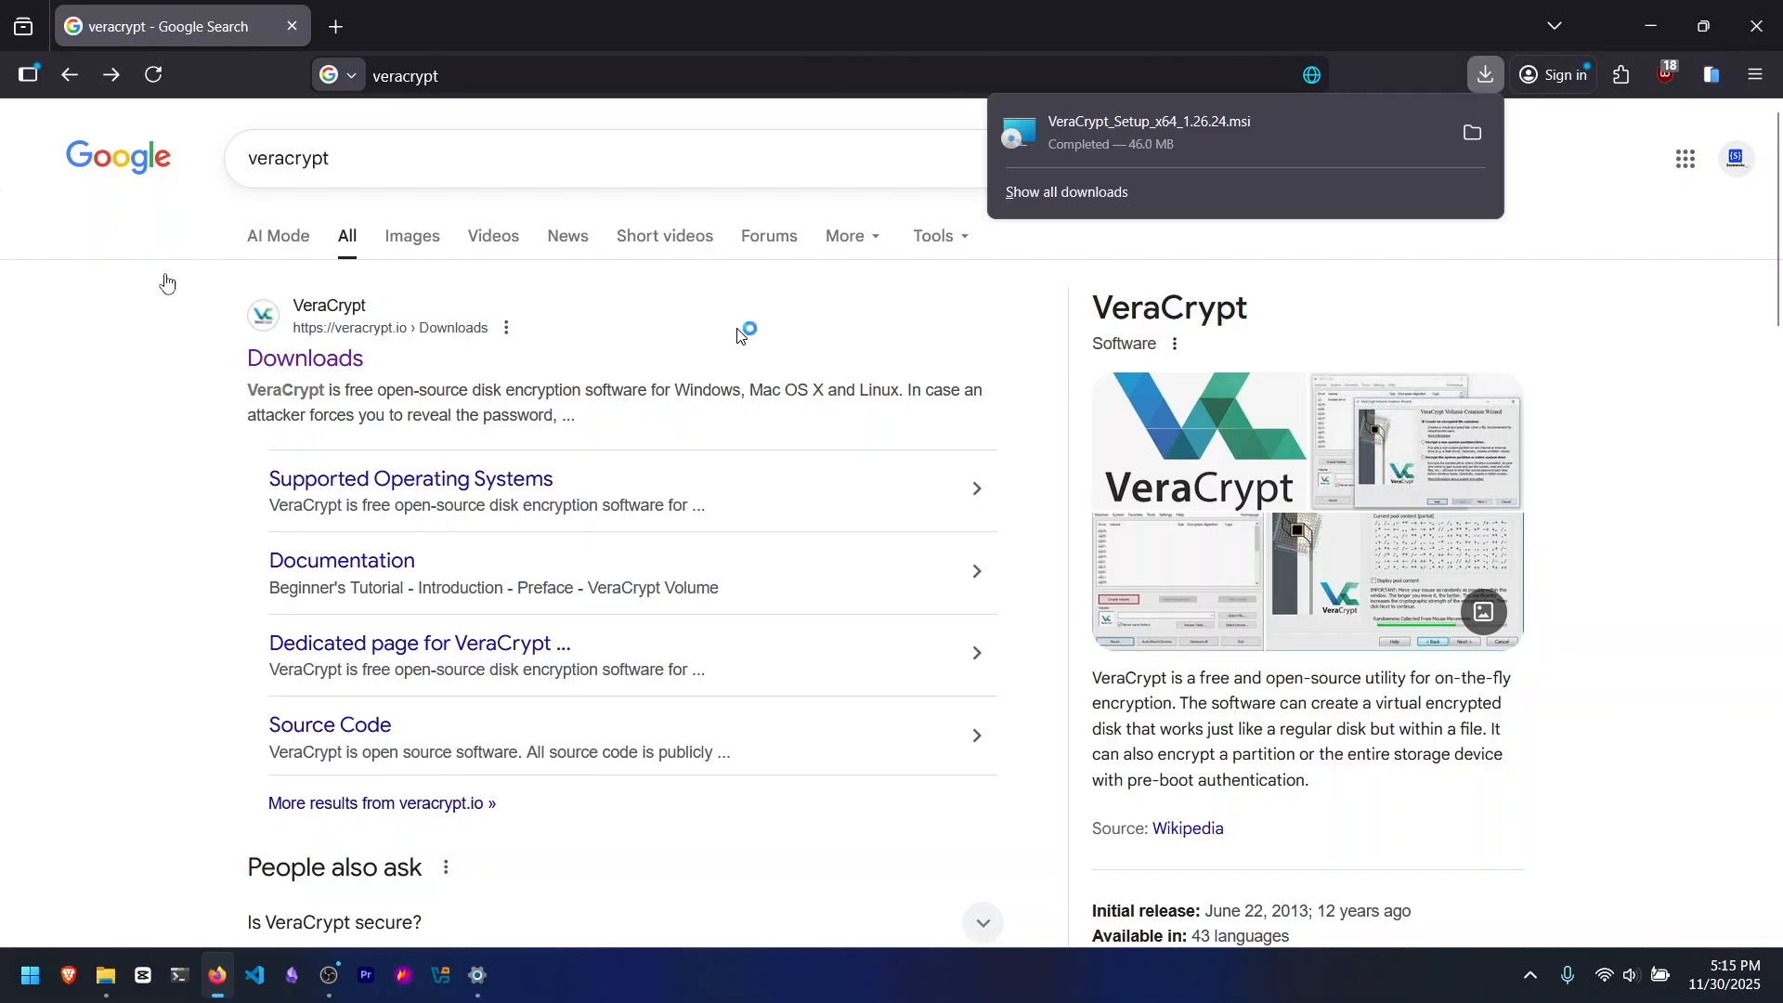
Step: Switch to File Explorer and launch VeraCrypt_Setup_x64_1.26.24.msi from the Downloads folder
left_click(1651, 26)
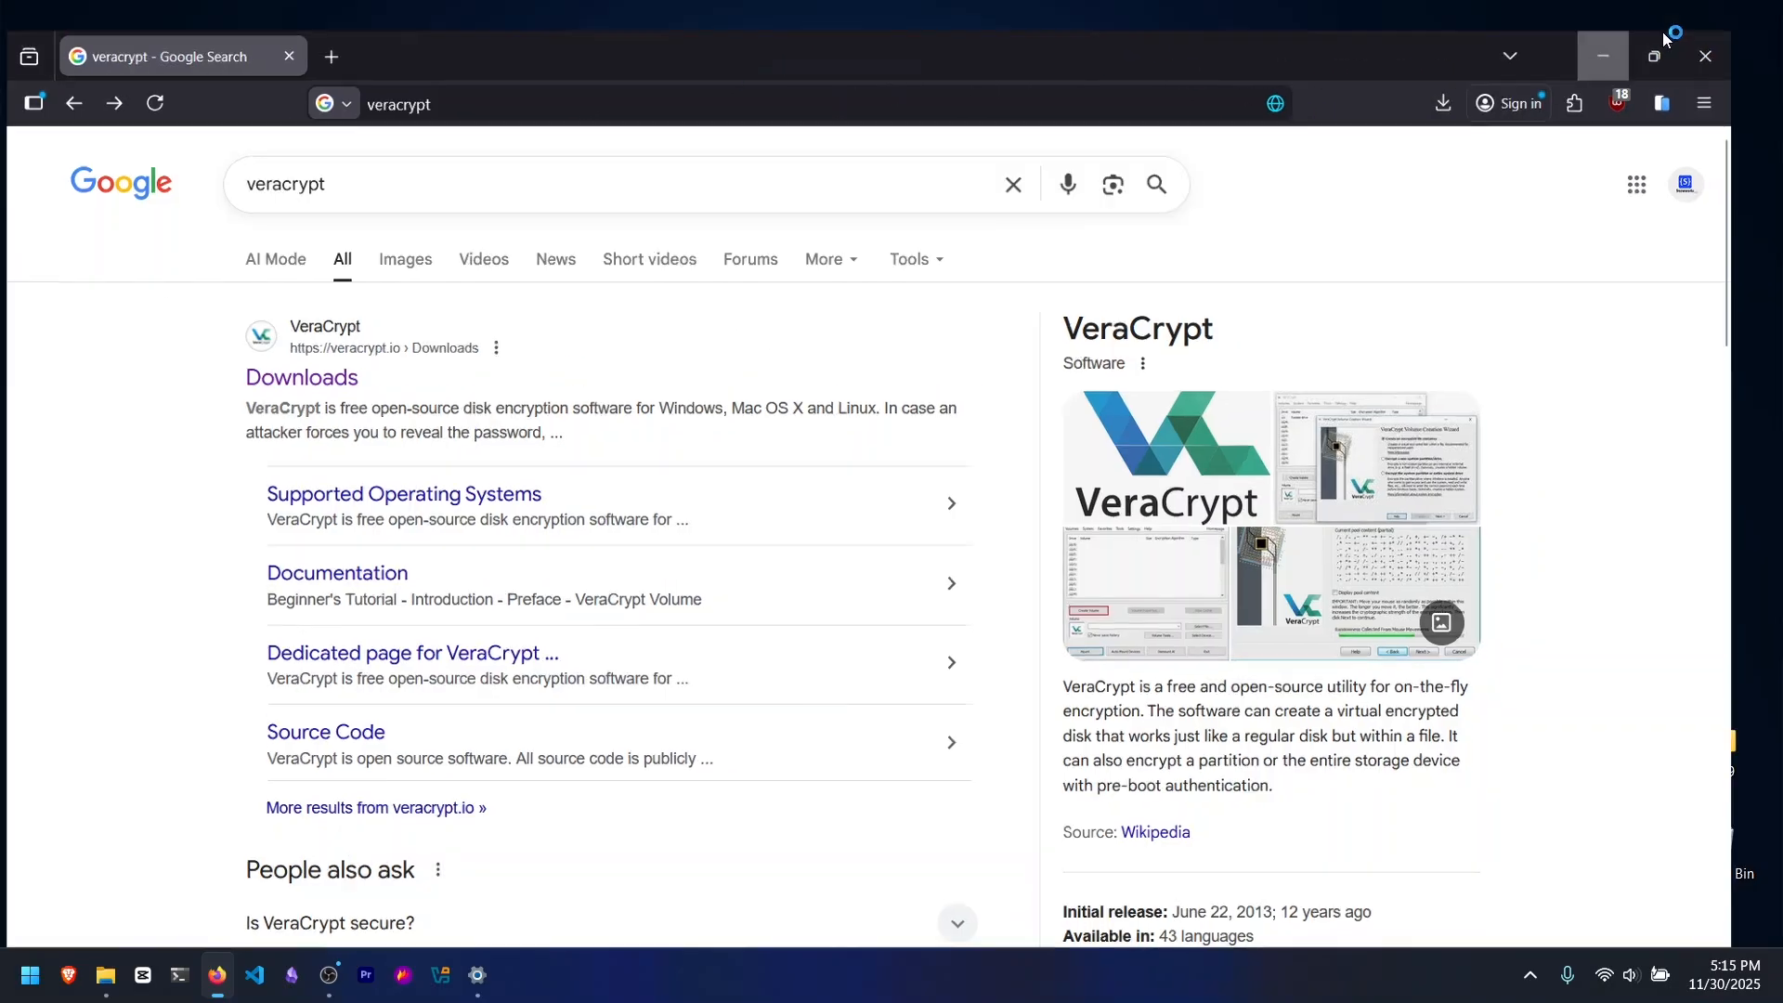
left_click(111, 976)
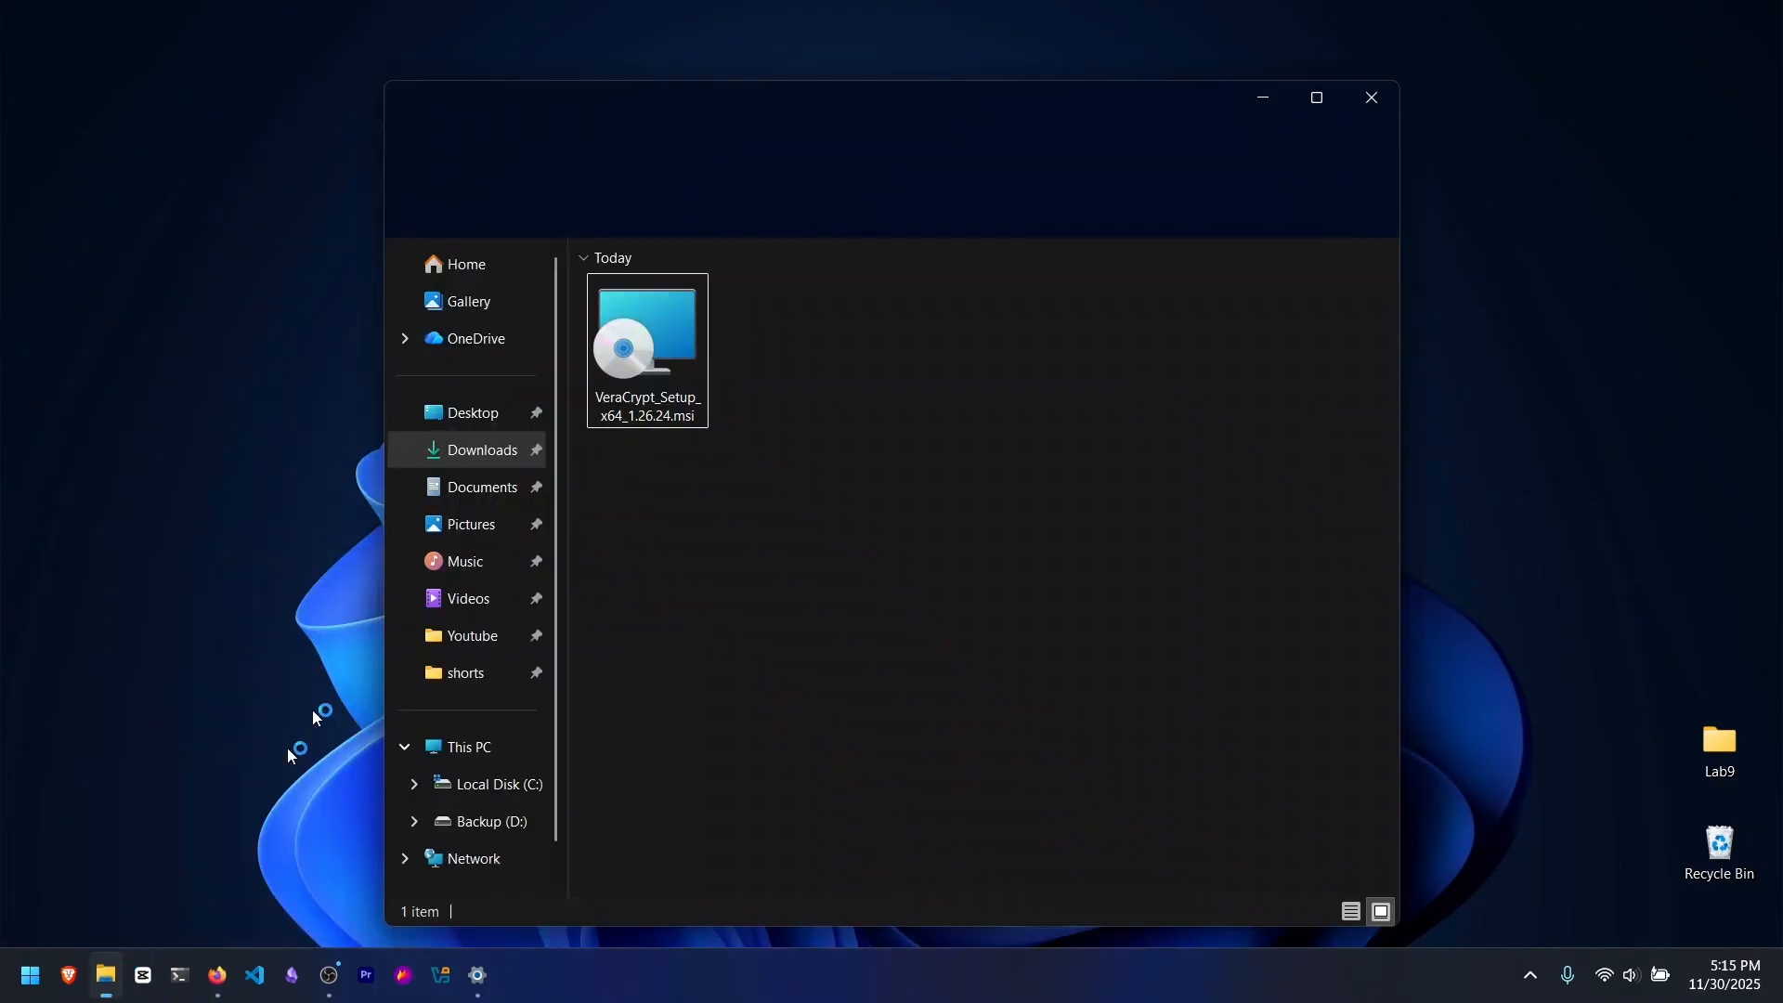
left_click(661, 348)
double_click(662, 345)
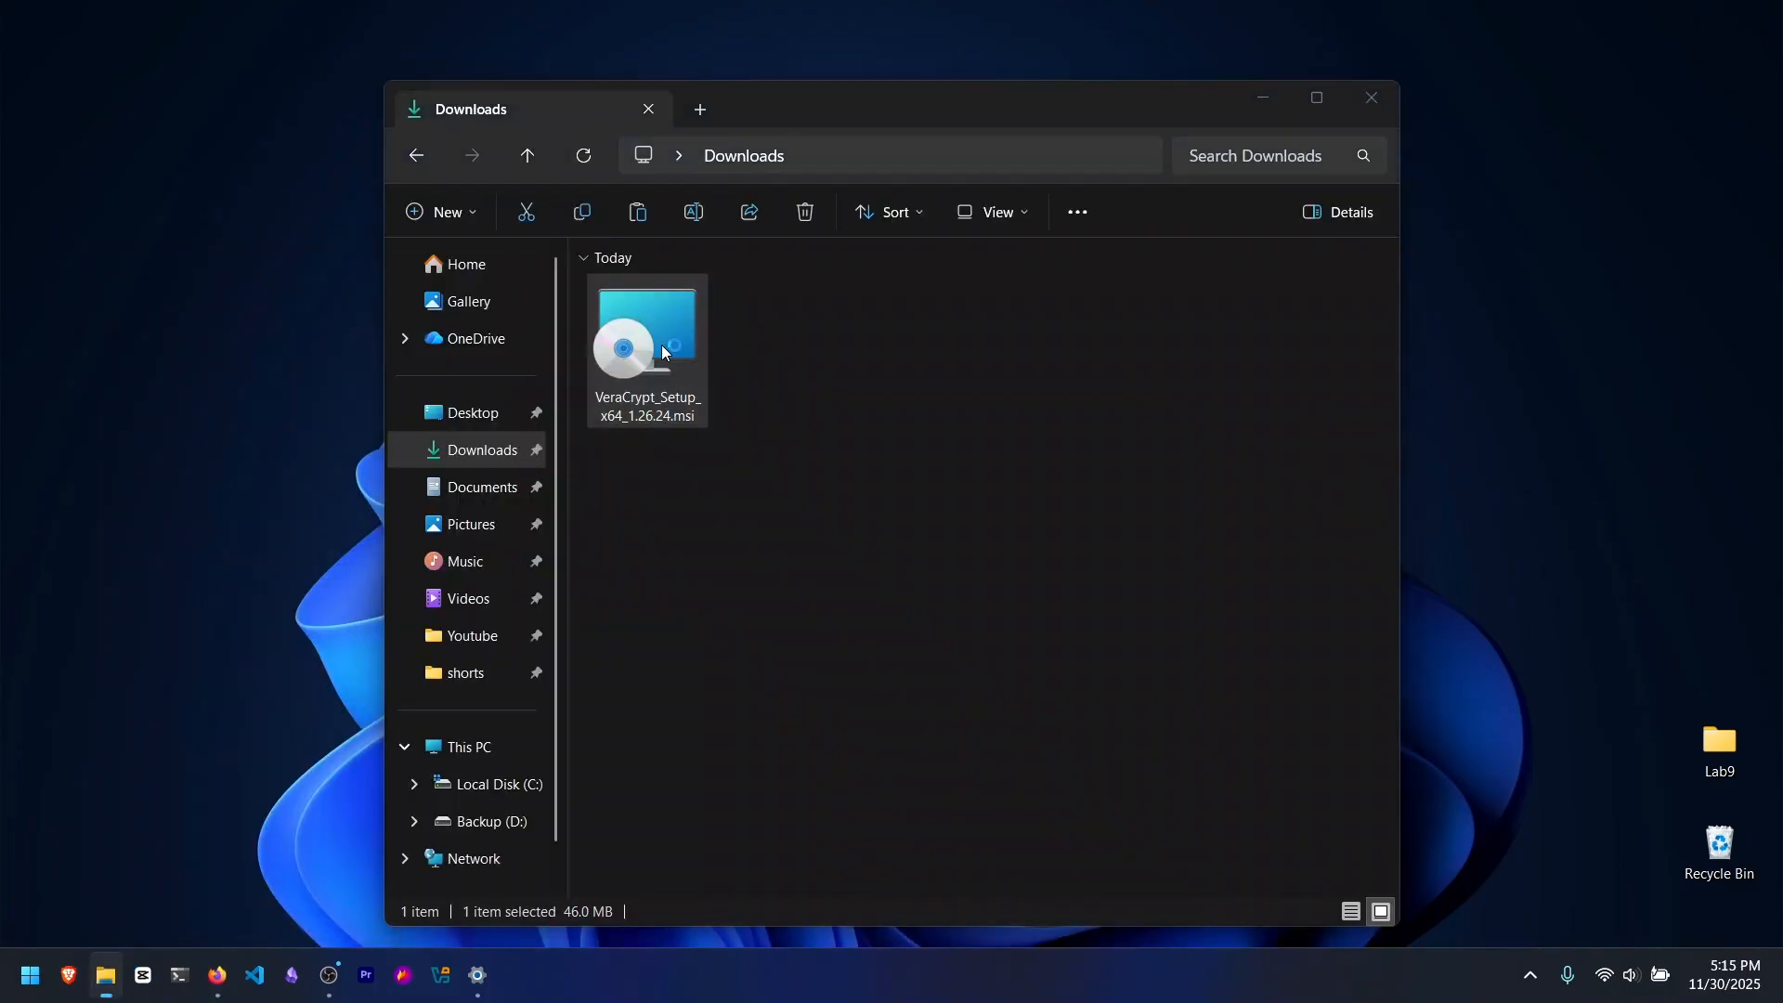
left_click_drag(829, 97, 719, 102)
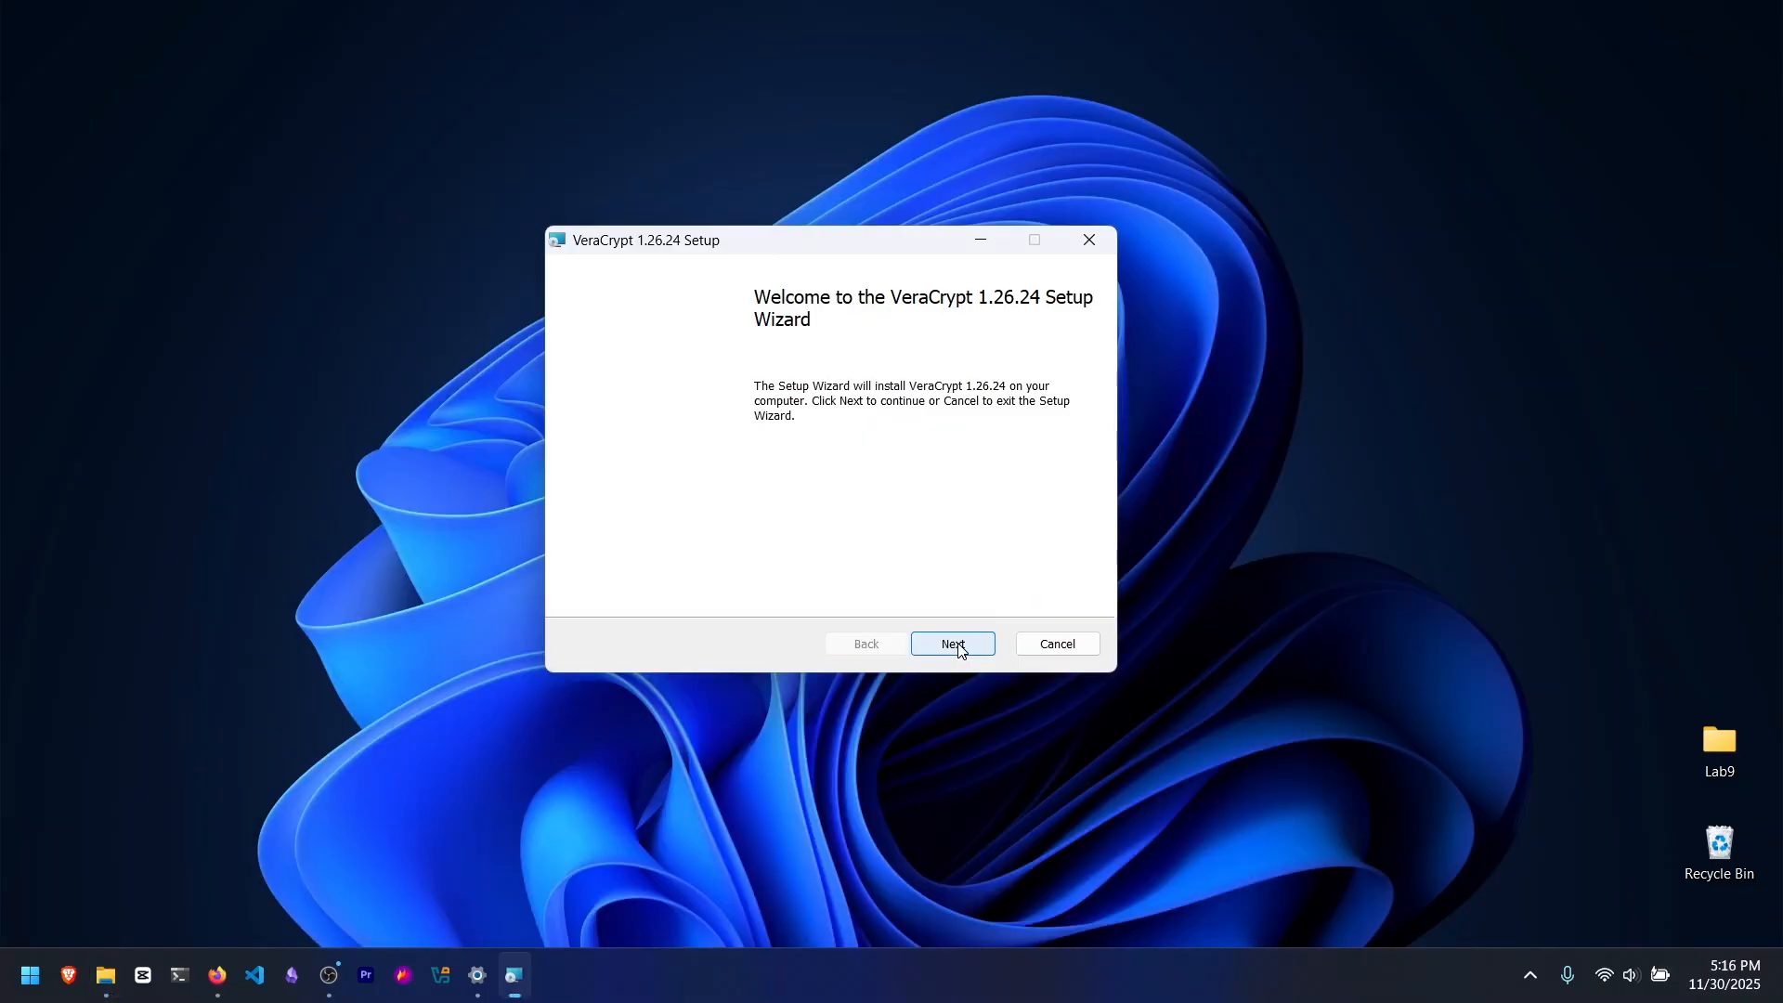
Step: Accept the license agreement in the setup wizard and start installing VeraCrypt 1.26.24
left_click(953, 642)
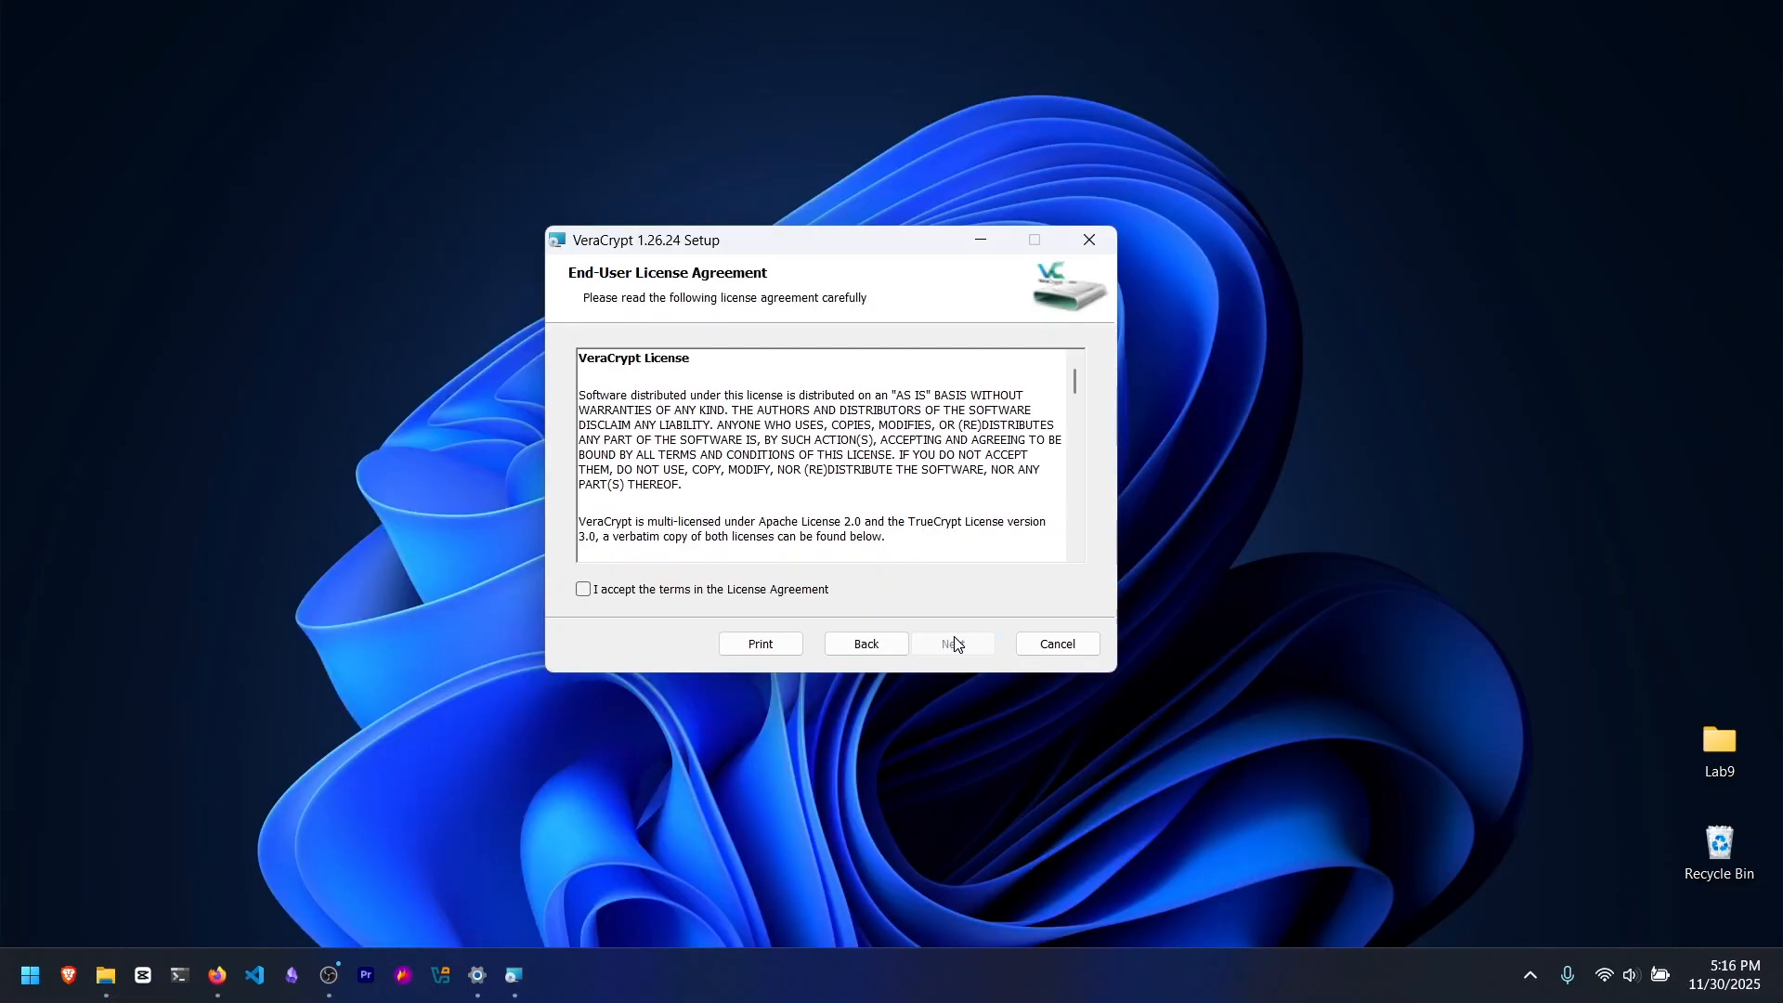
left_click(679, 588)
left_click(954, 643)
left_click(954, 674)
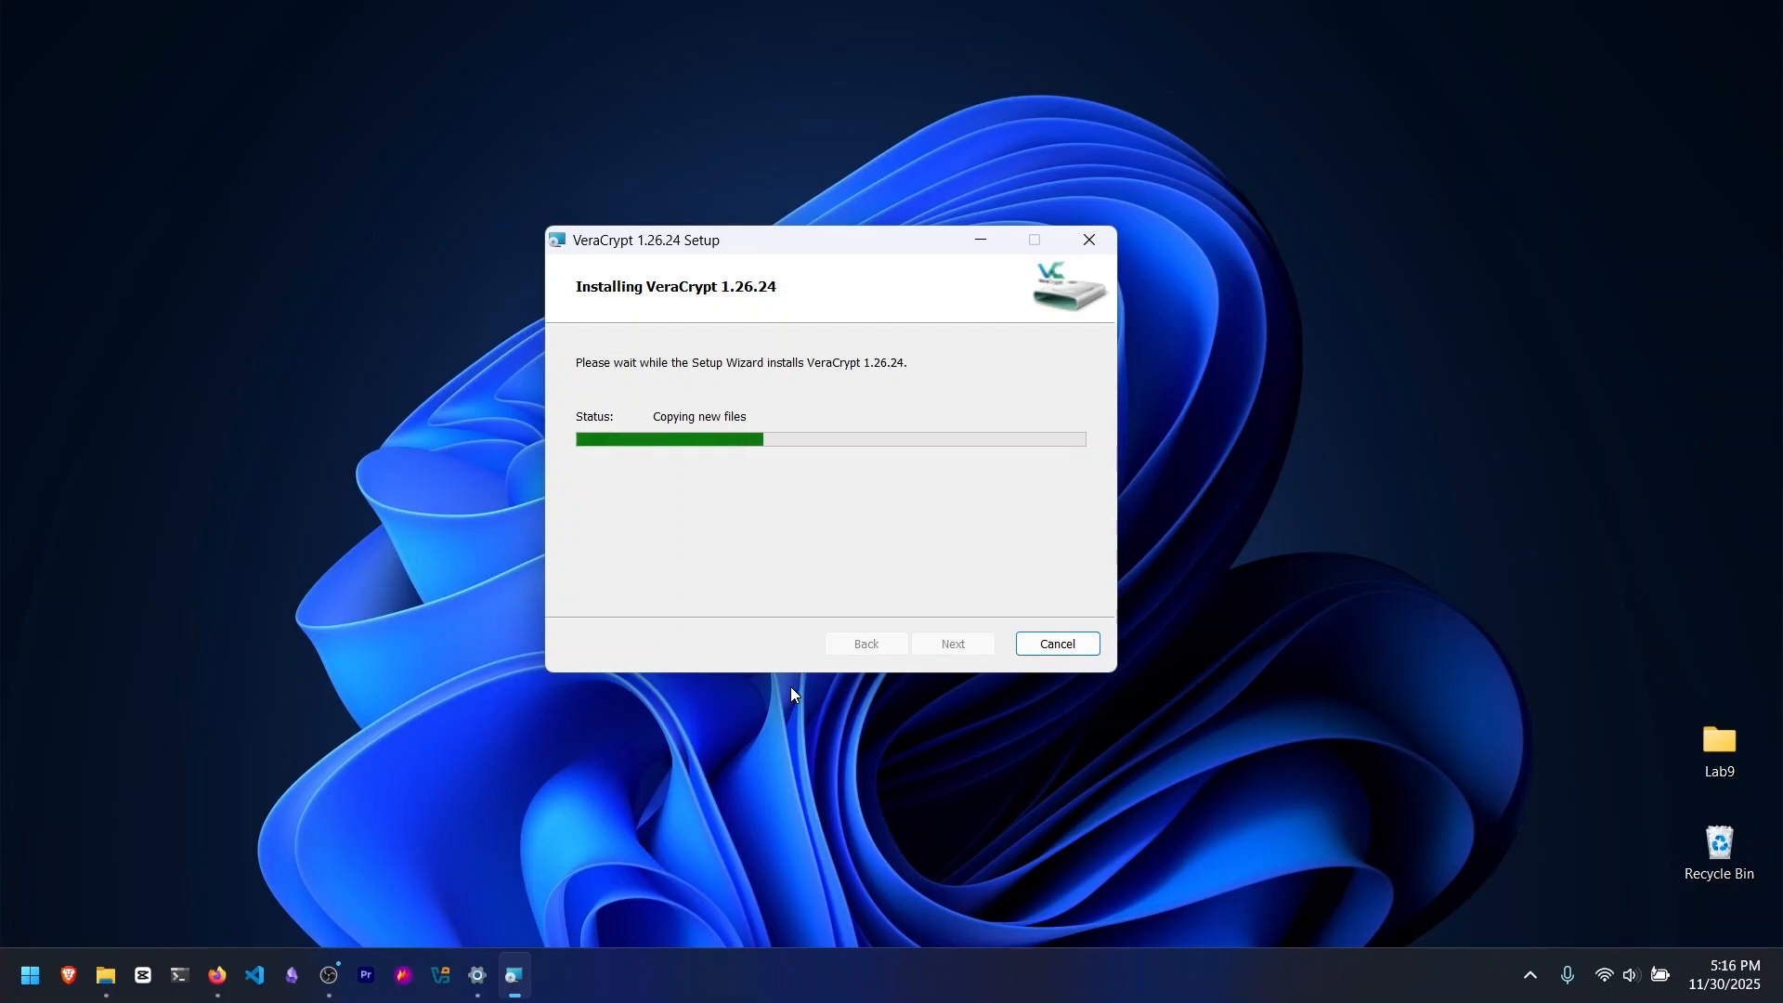
Step: Decline viewing the beginner's tutorial and finish the VeraCrypt setup wizard
left_click_drag(882, 422, 820, 398)
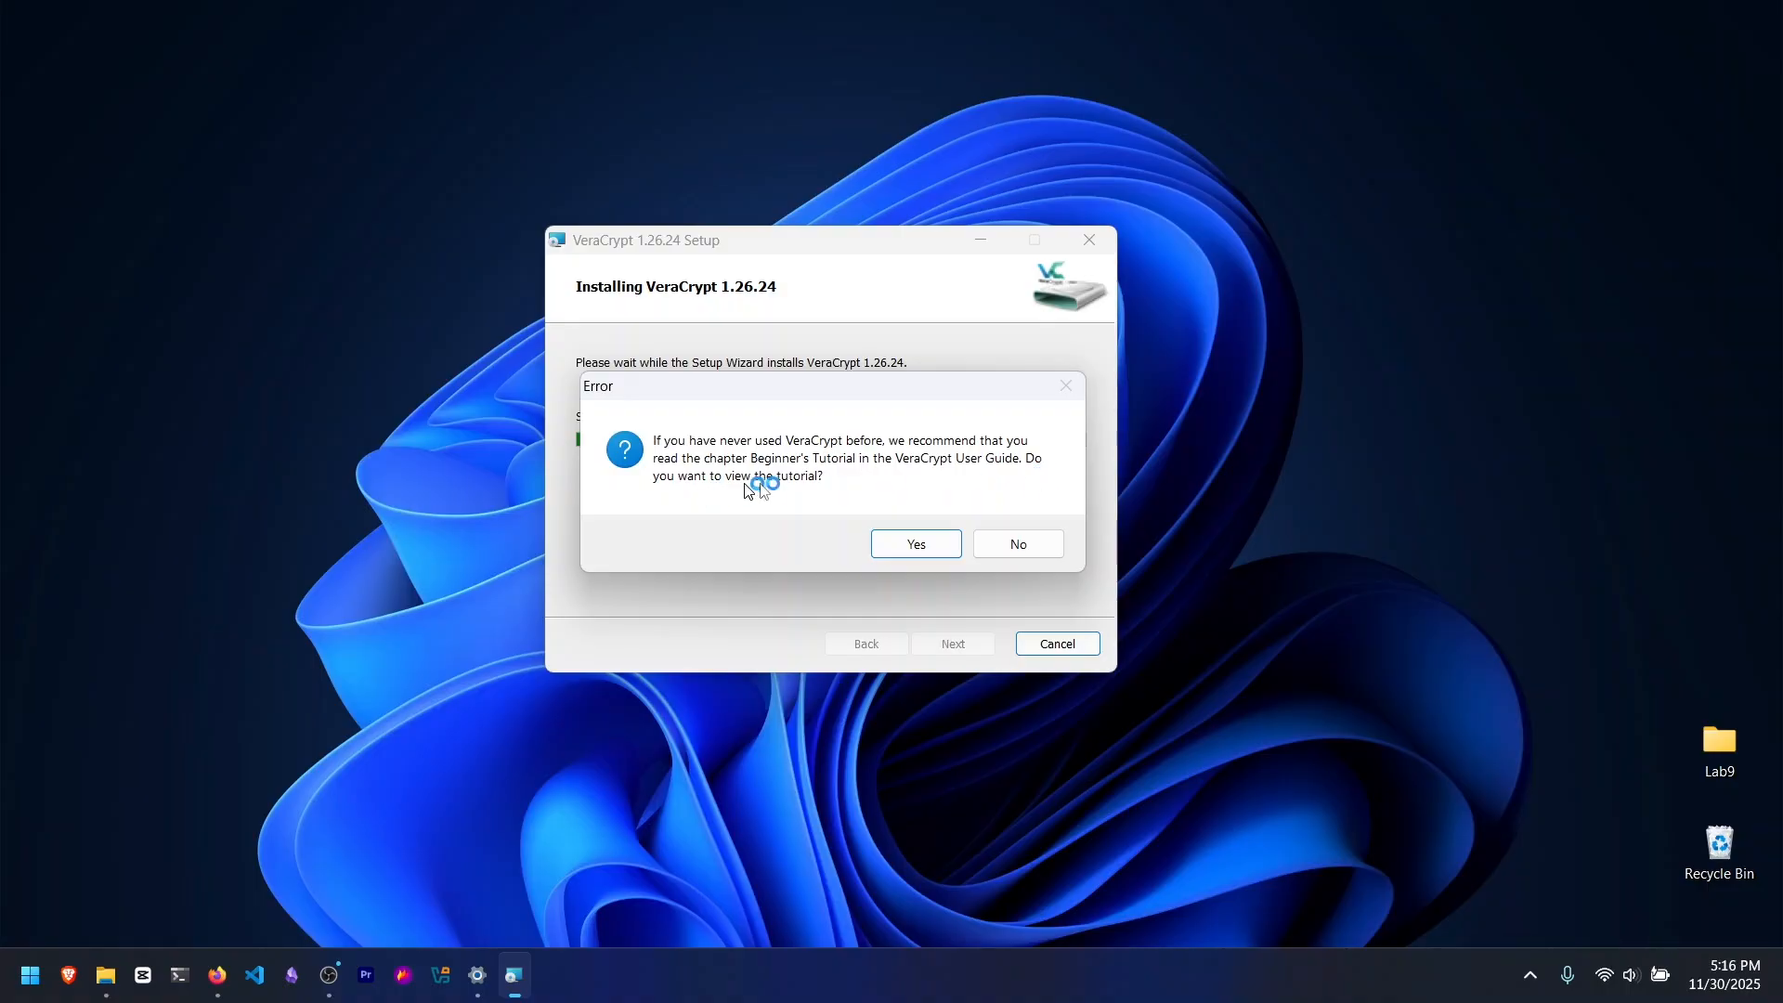
left_click(1040, 544)
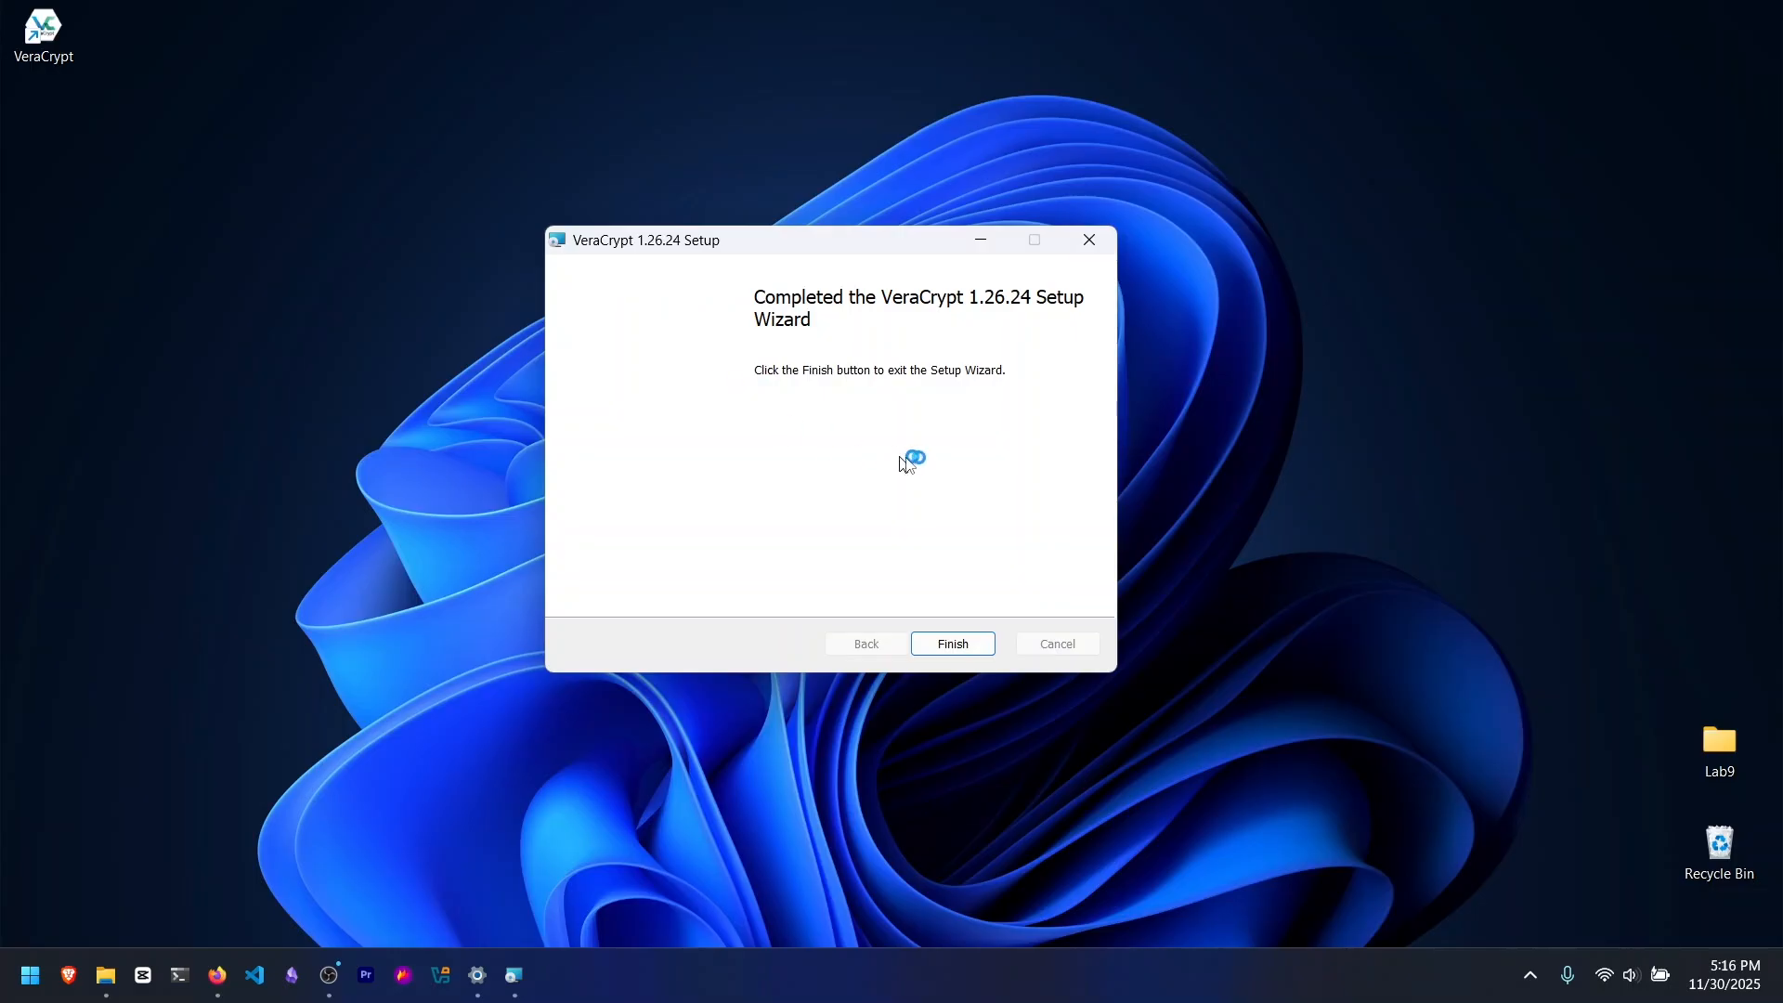
left_click(956, 644)
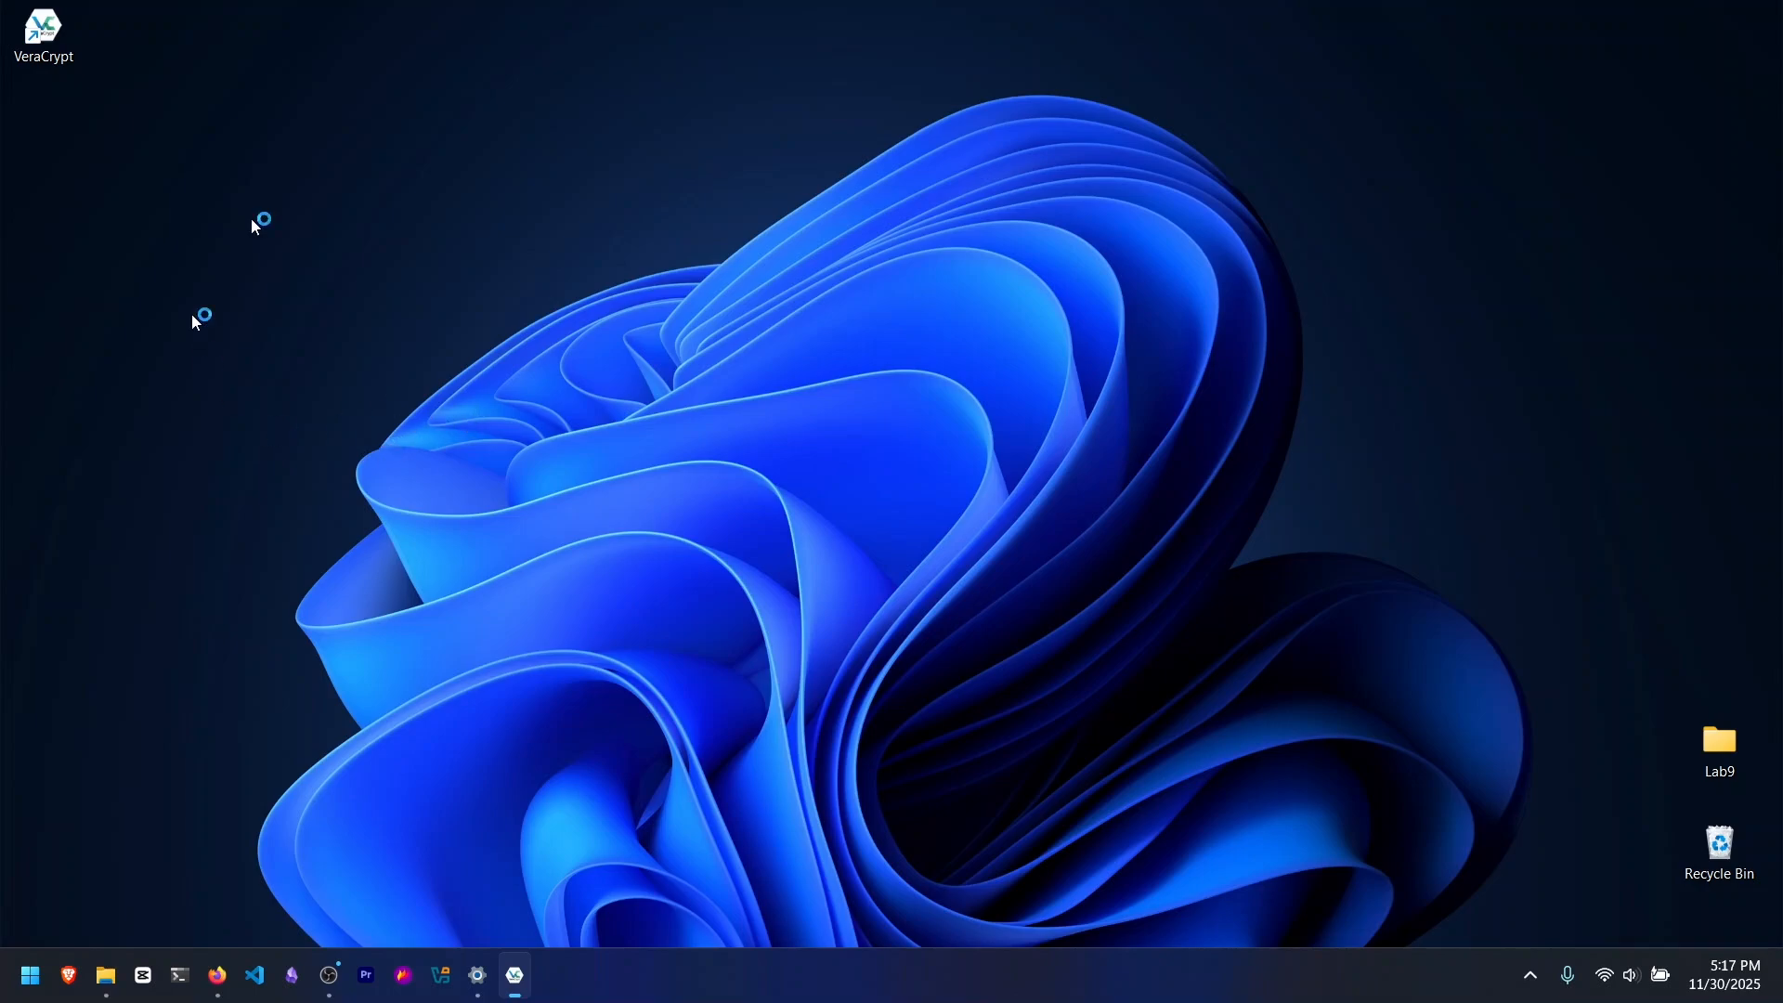
Step: Create a new text document named storage.txt on the desktop
right_click(60, 206)
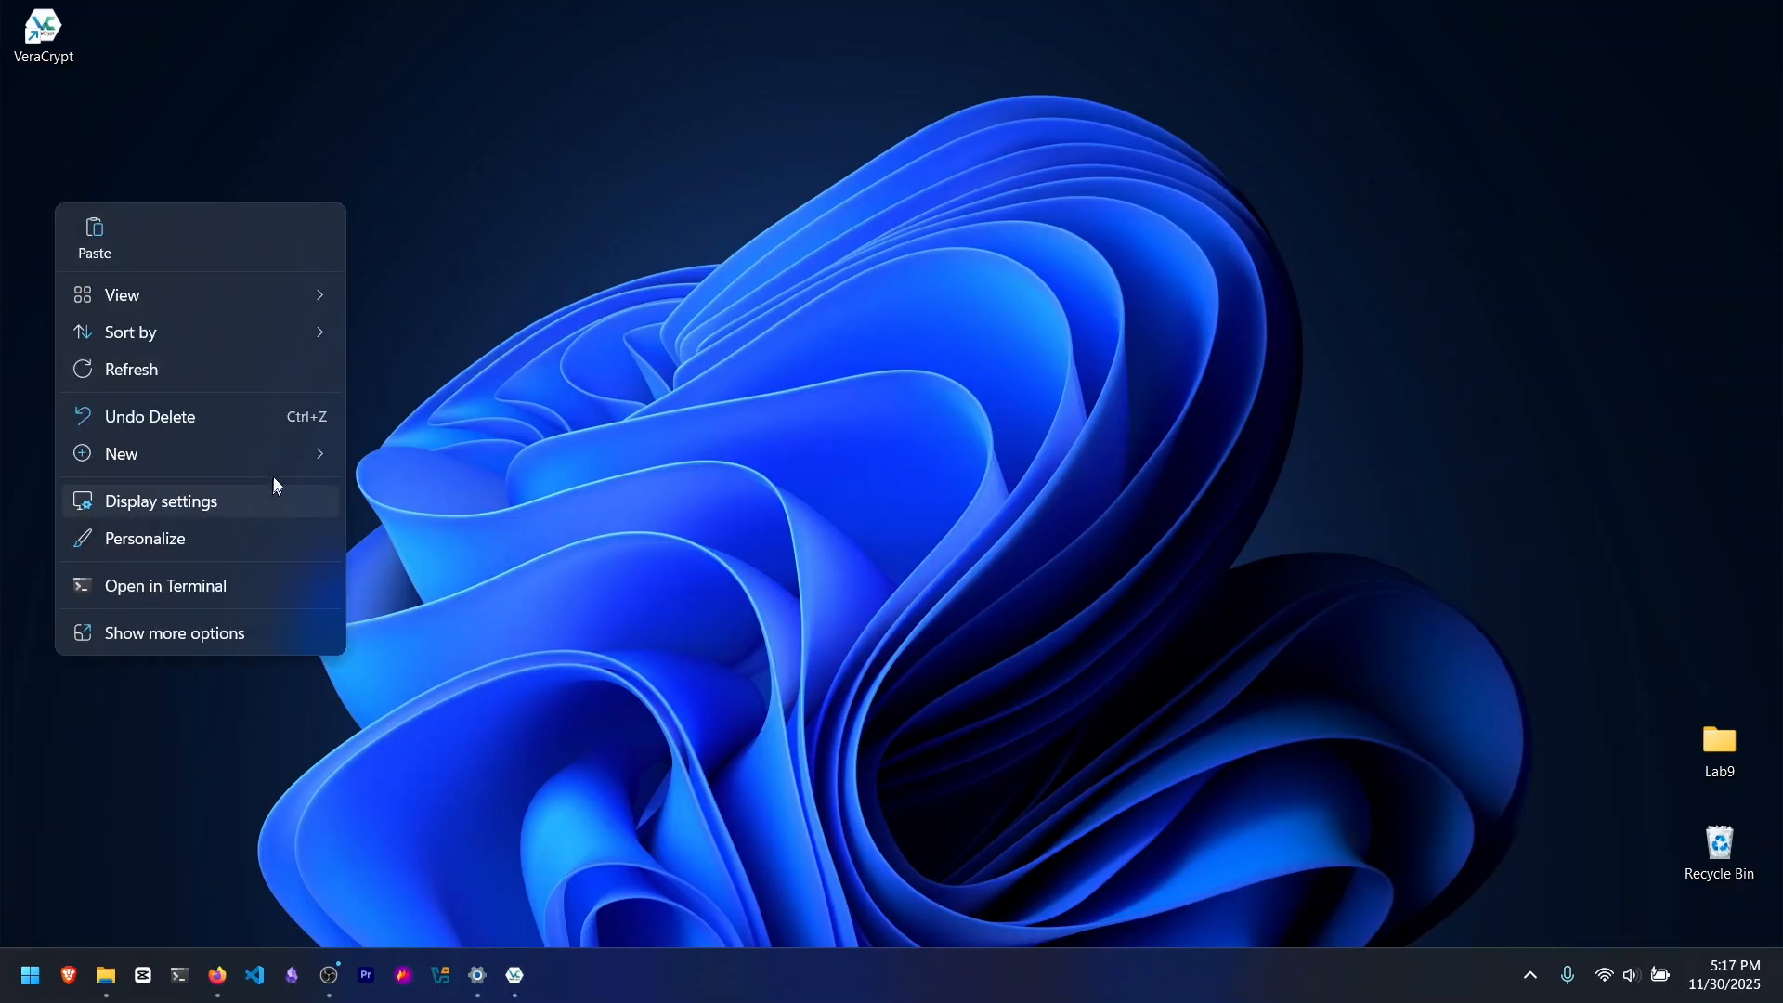
mouse_move(292, 447)
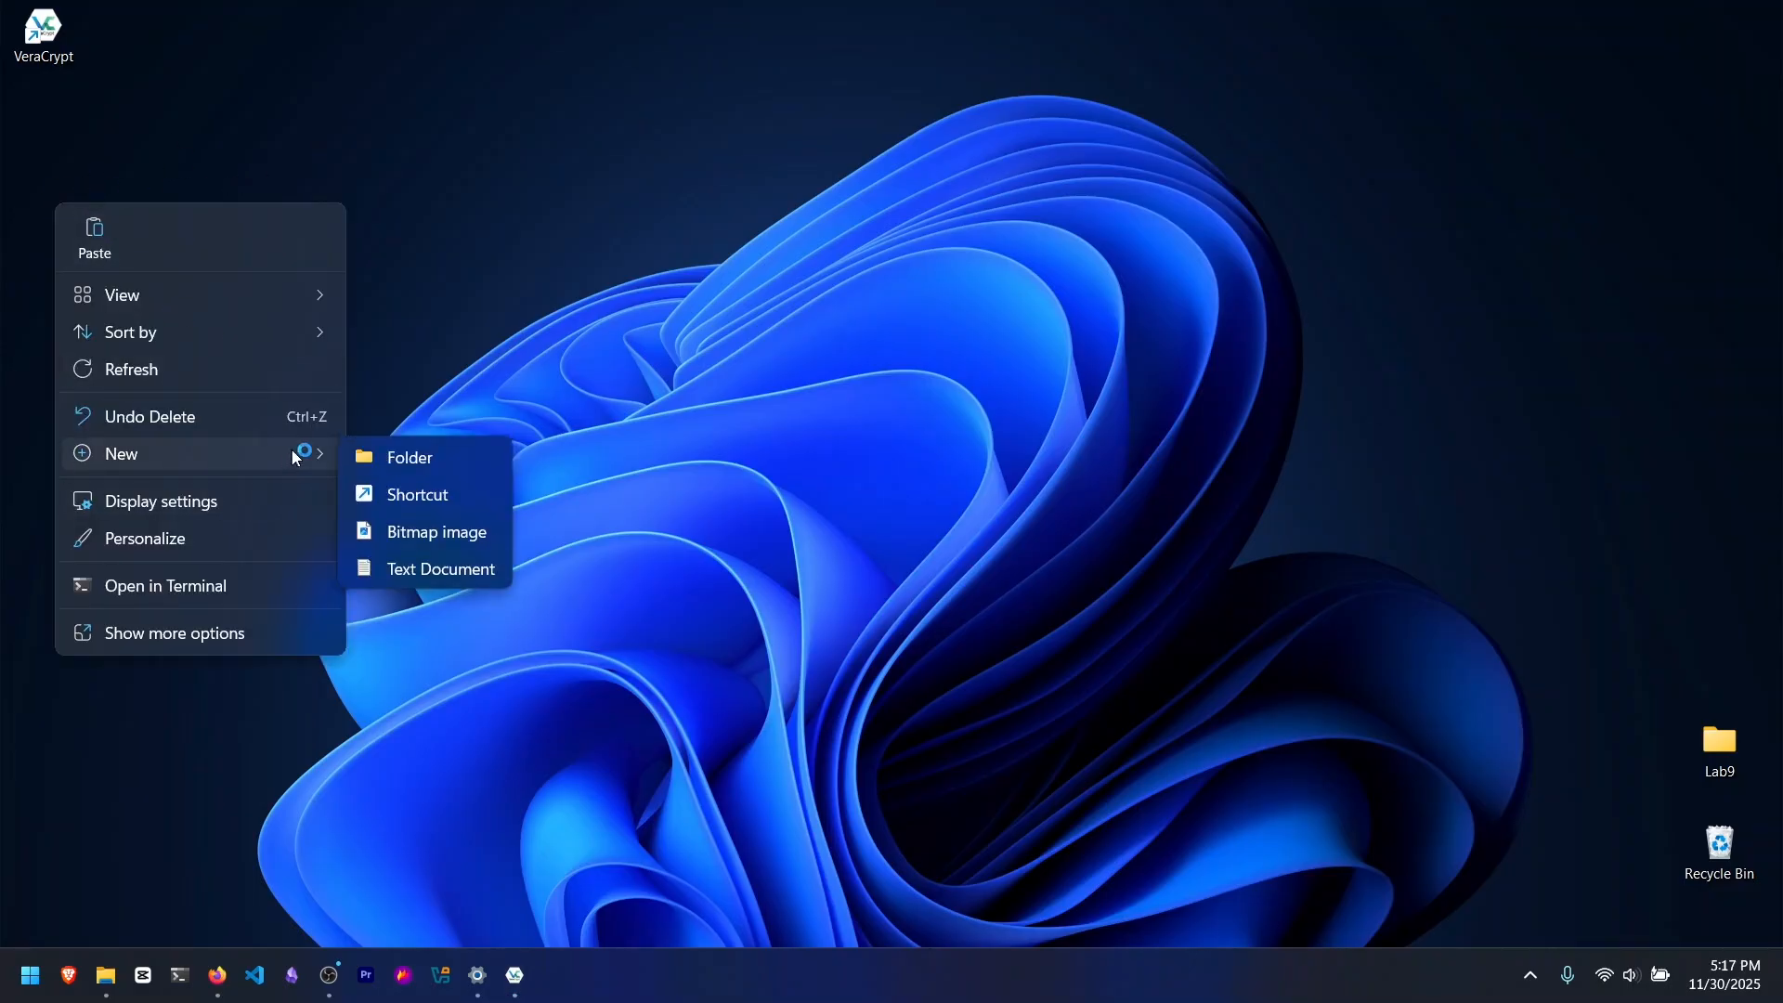
left_click(438, 574)
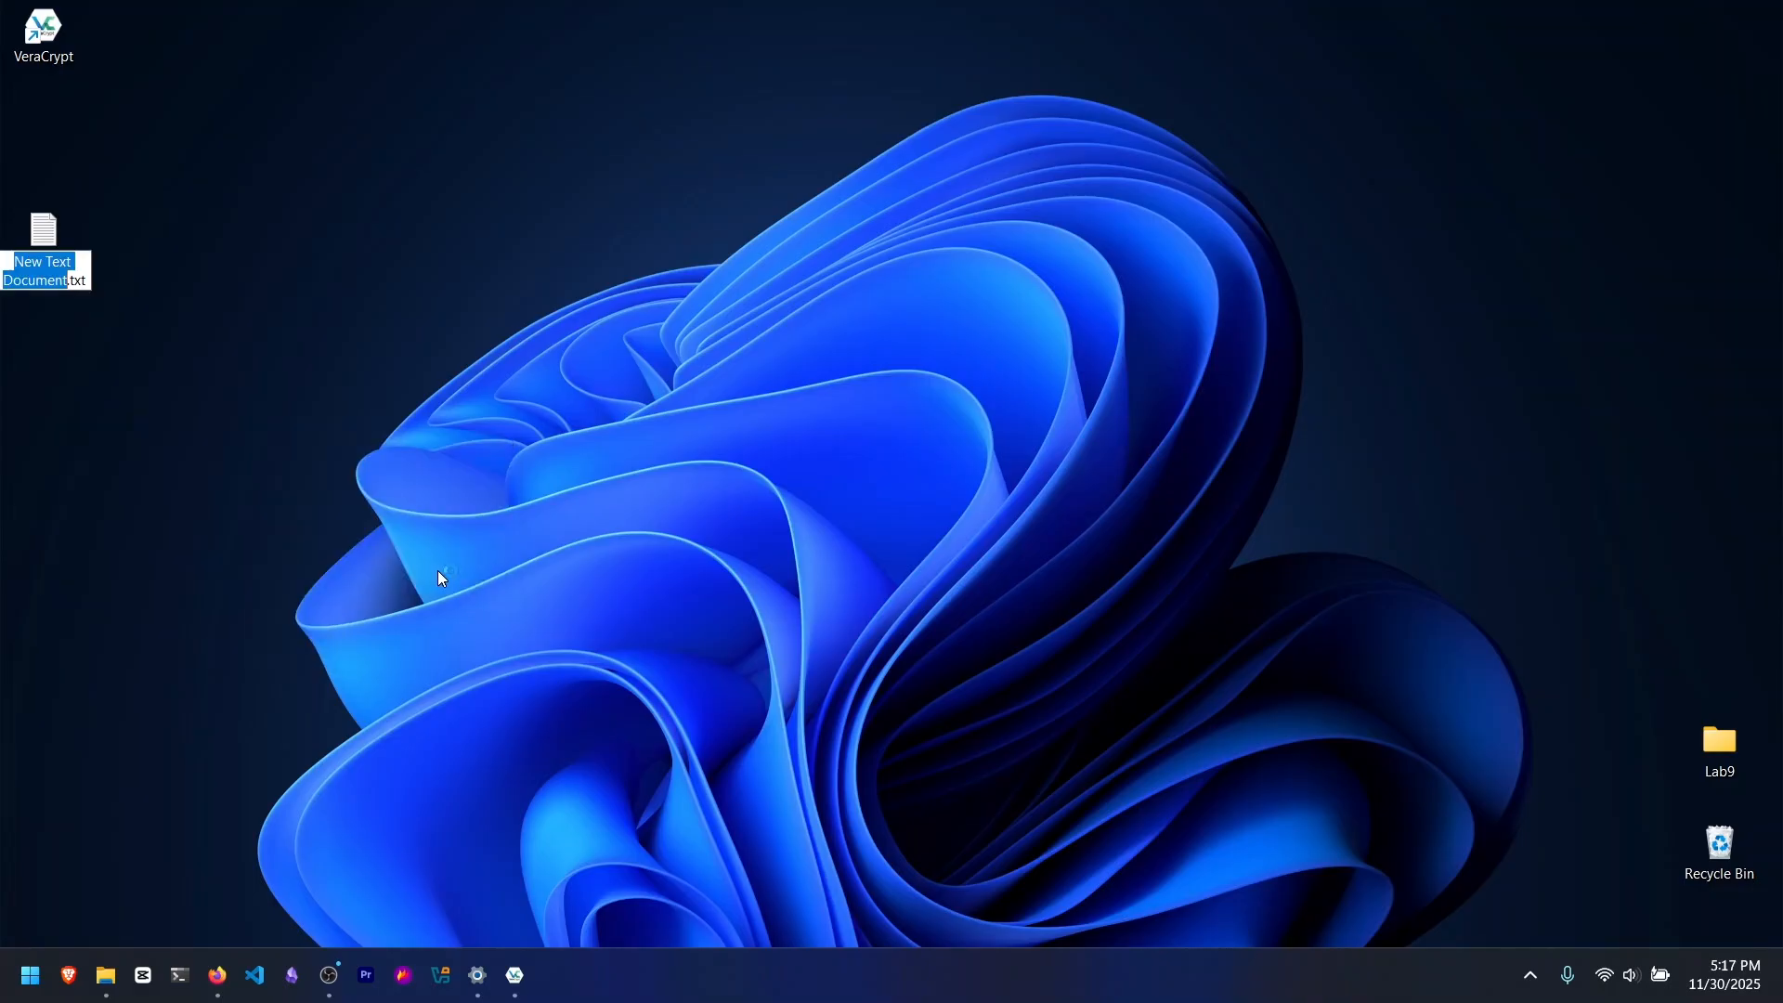
type("se")
key("BackSpace")
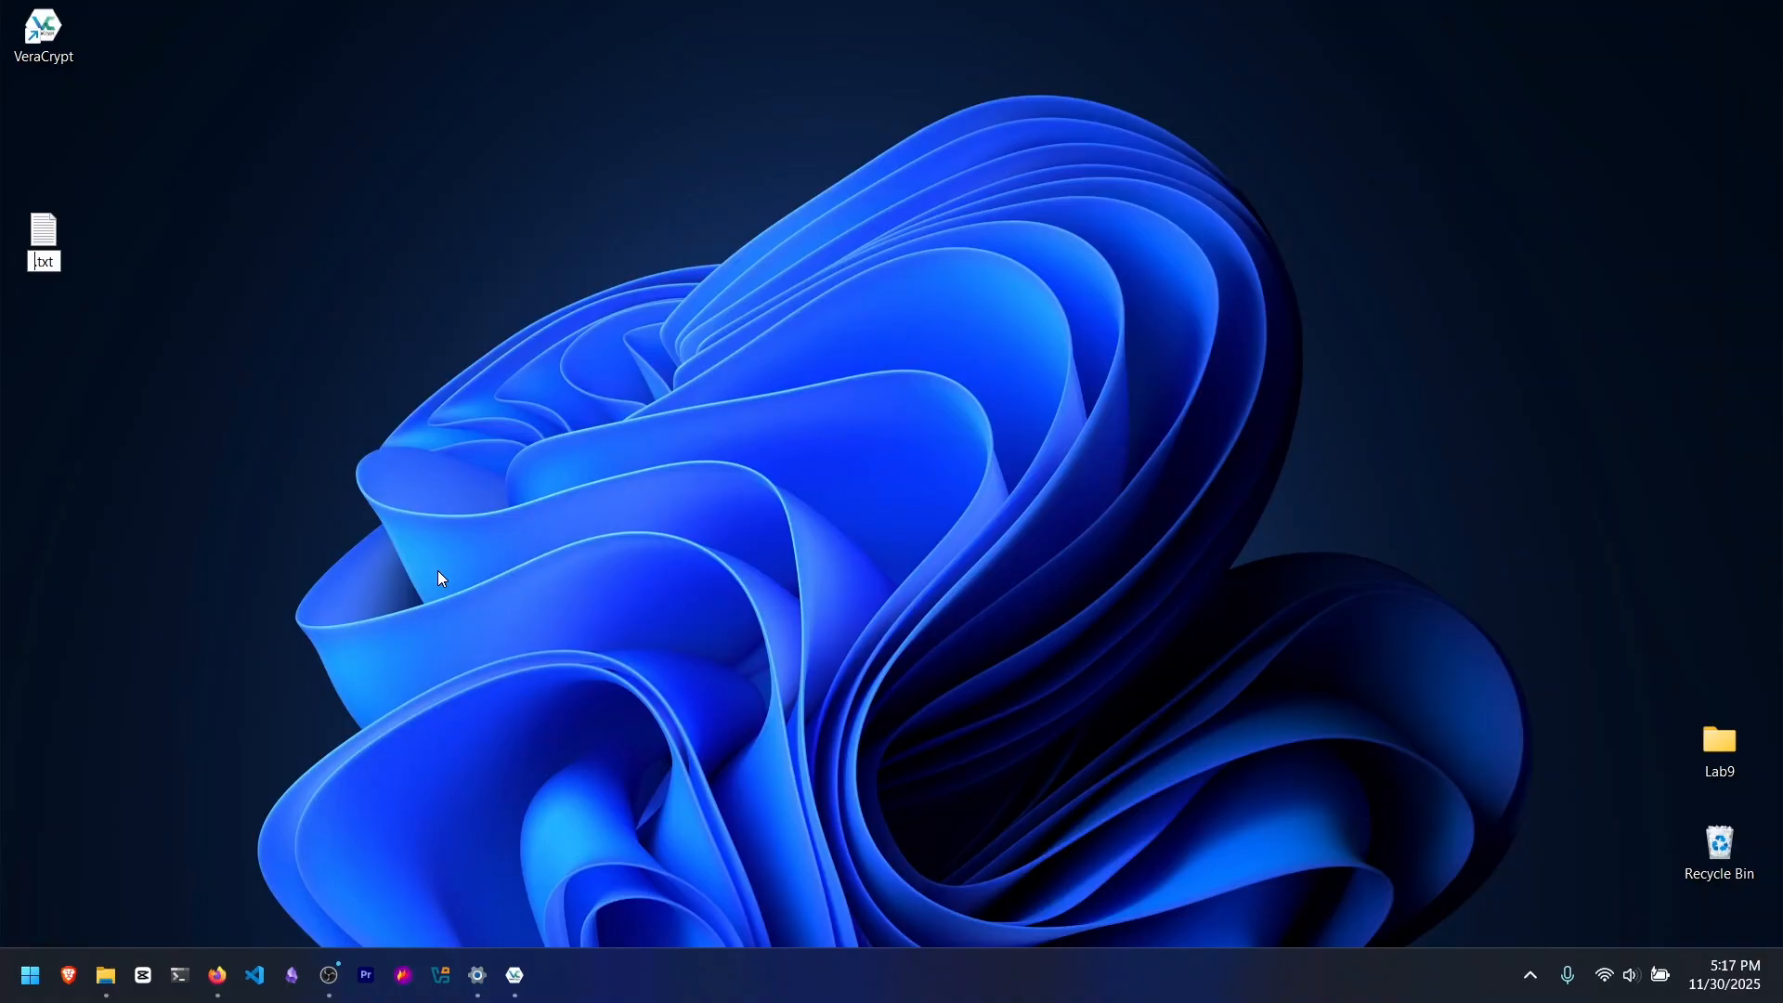
type("torage")
key("Return")
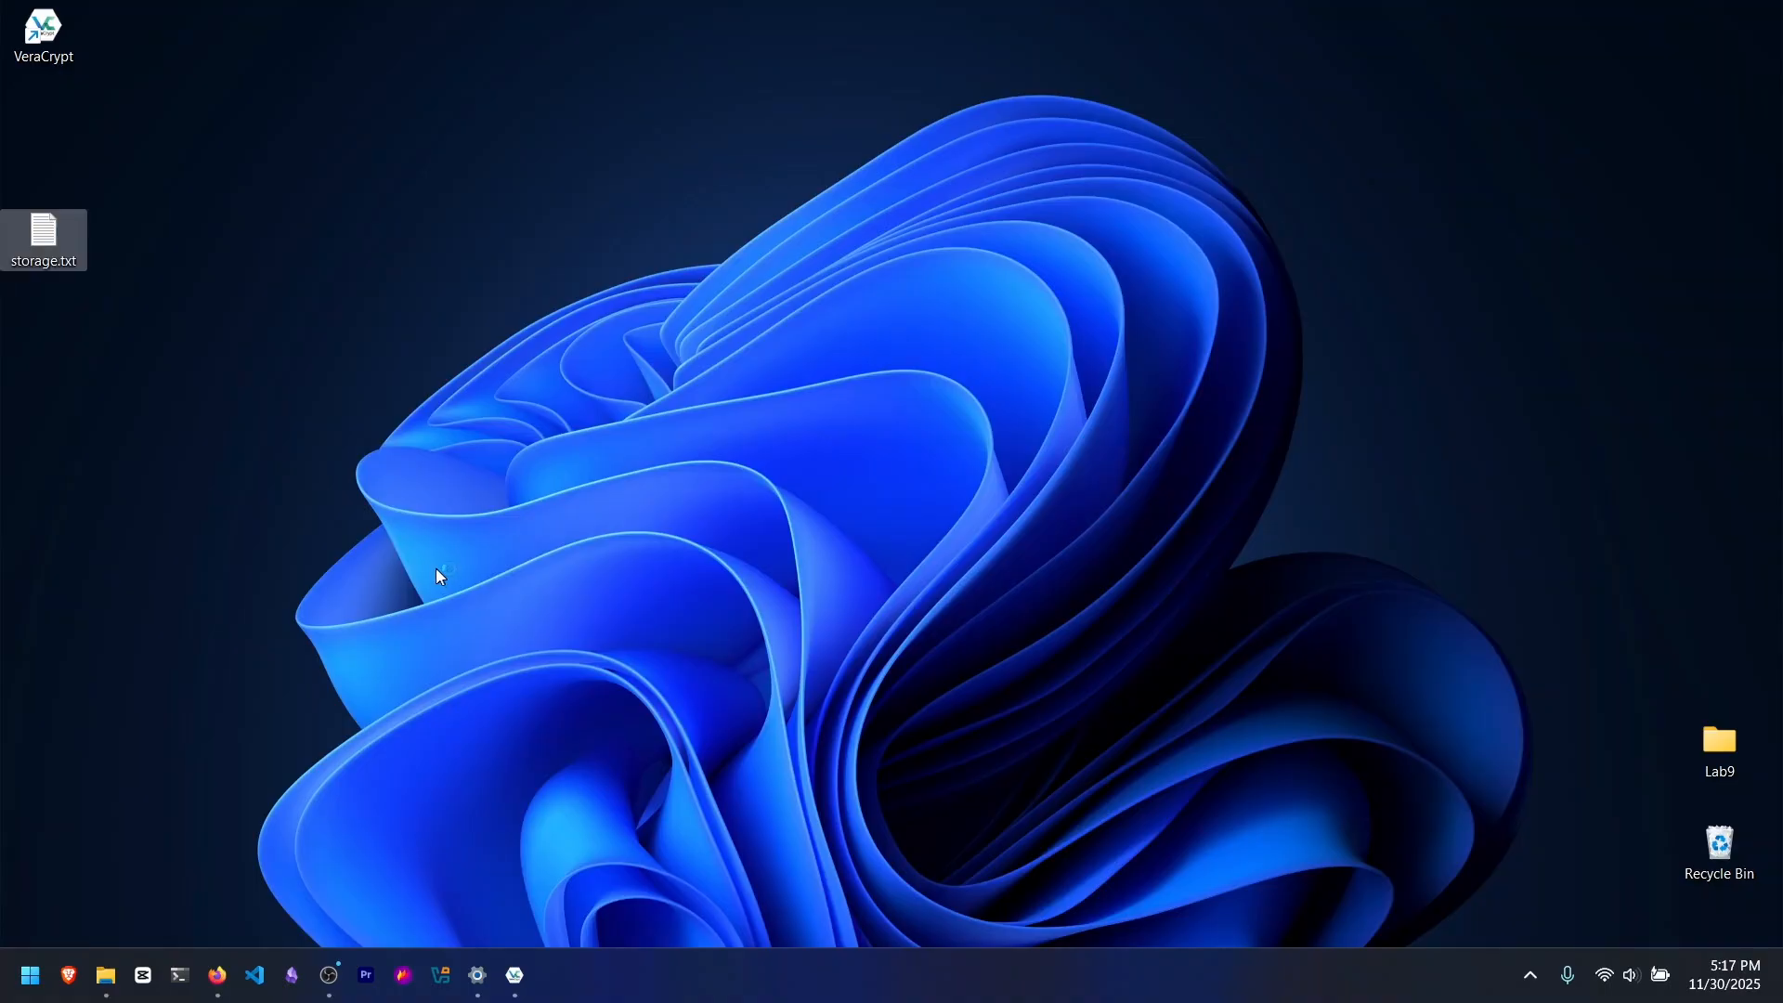
Step: Move storage.txt up beneath the VeraCrypt shortcut on the desktop and check its file properties
left_click_drag(61, 266, 68, 170)
left_click(95, 206)
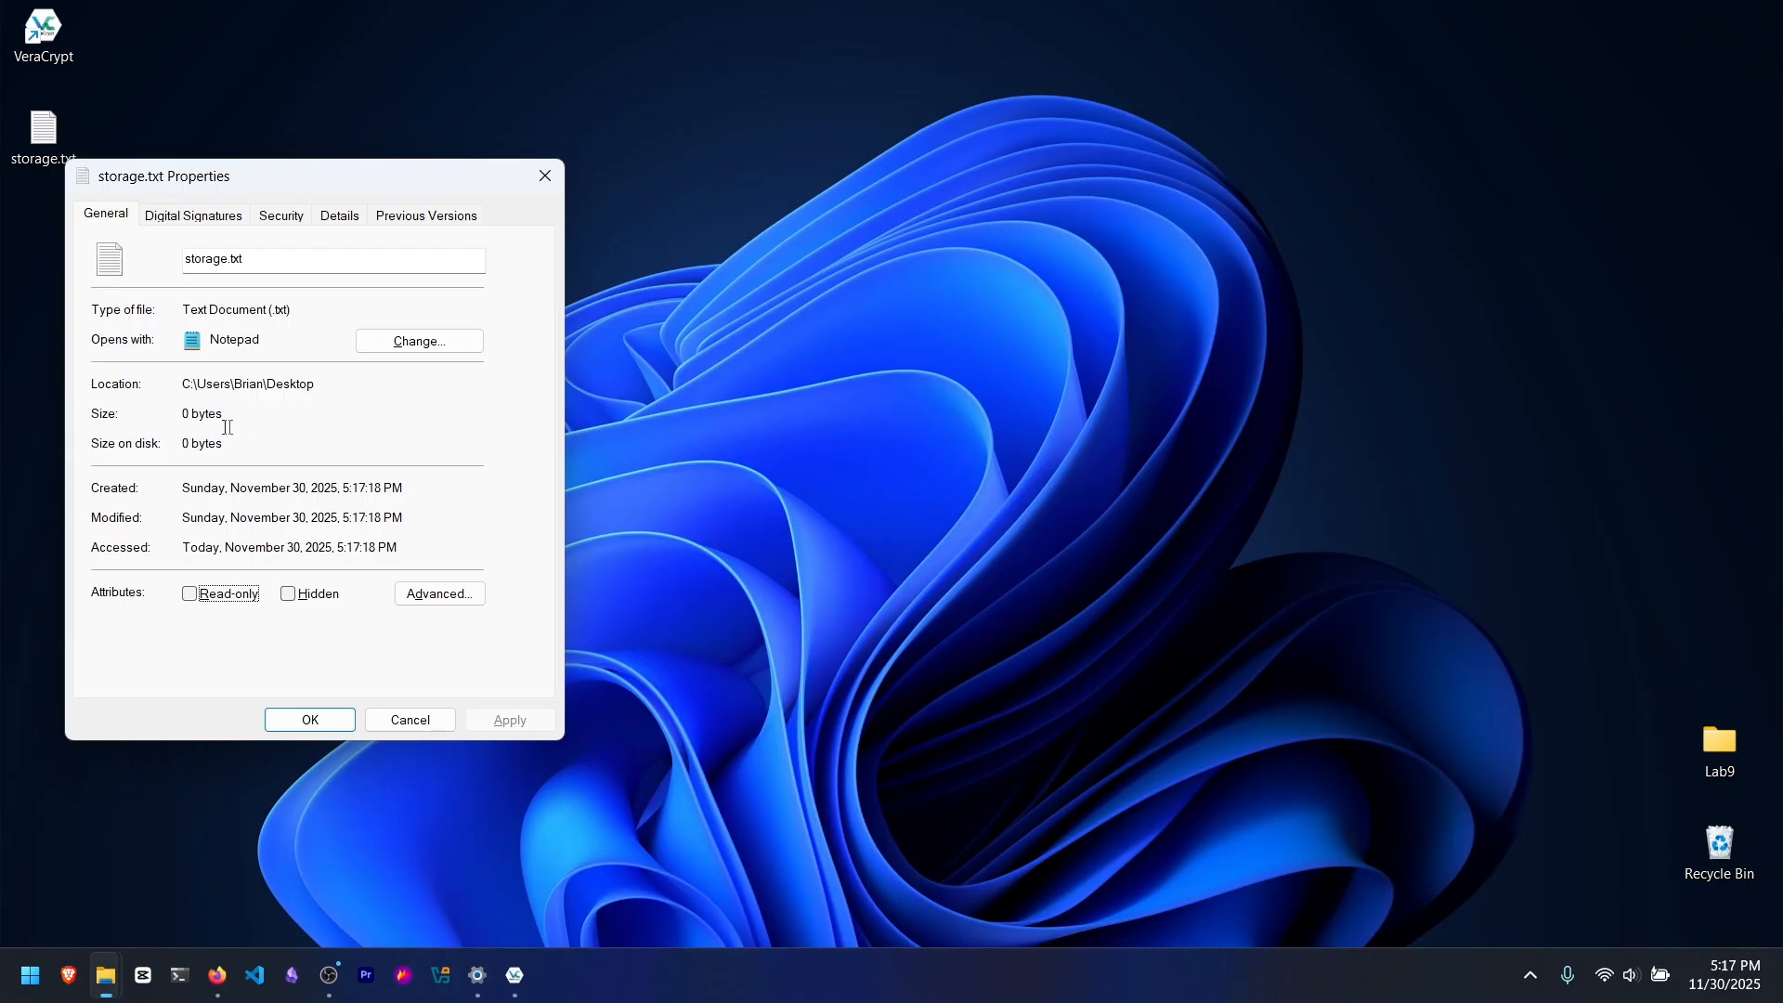
left_click(314, 724)
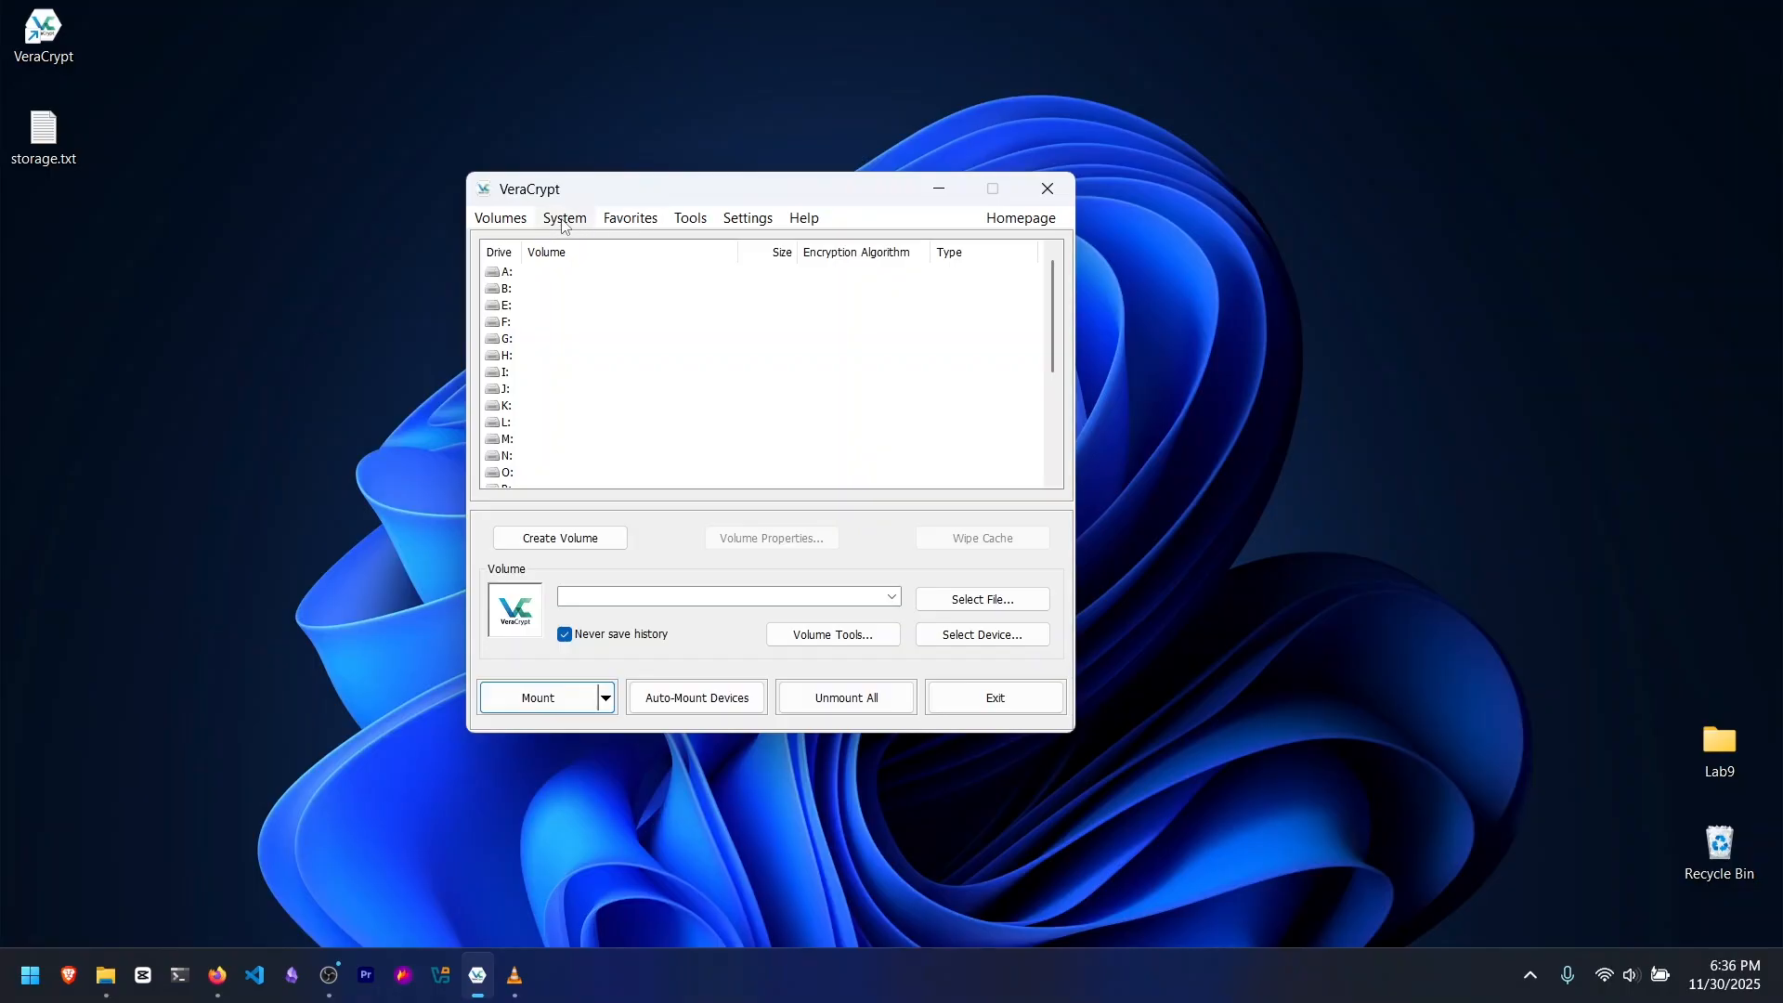
Step: Start creating a new volume in VeraCrypt as an encrypted file container of the standard volume type
left_click(502, 219)
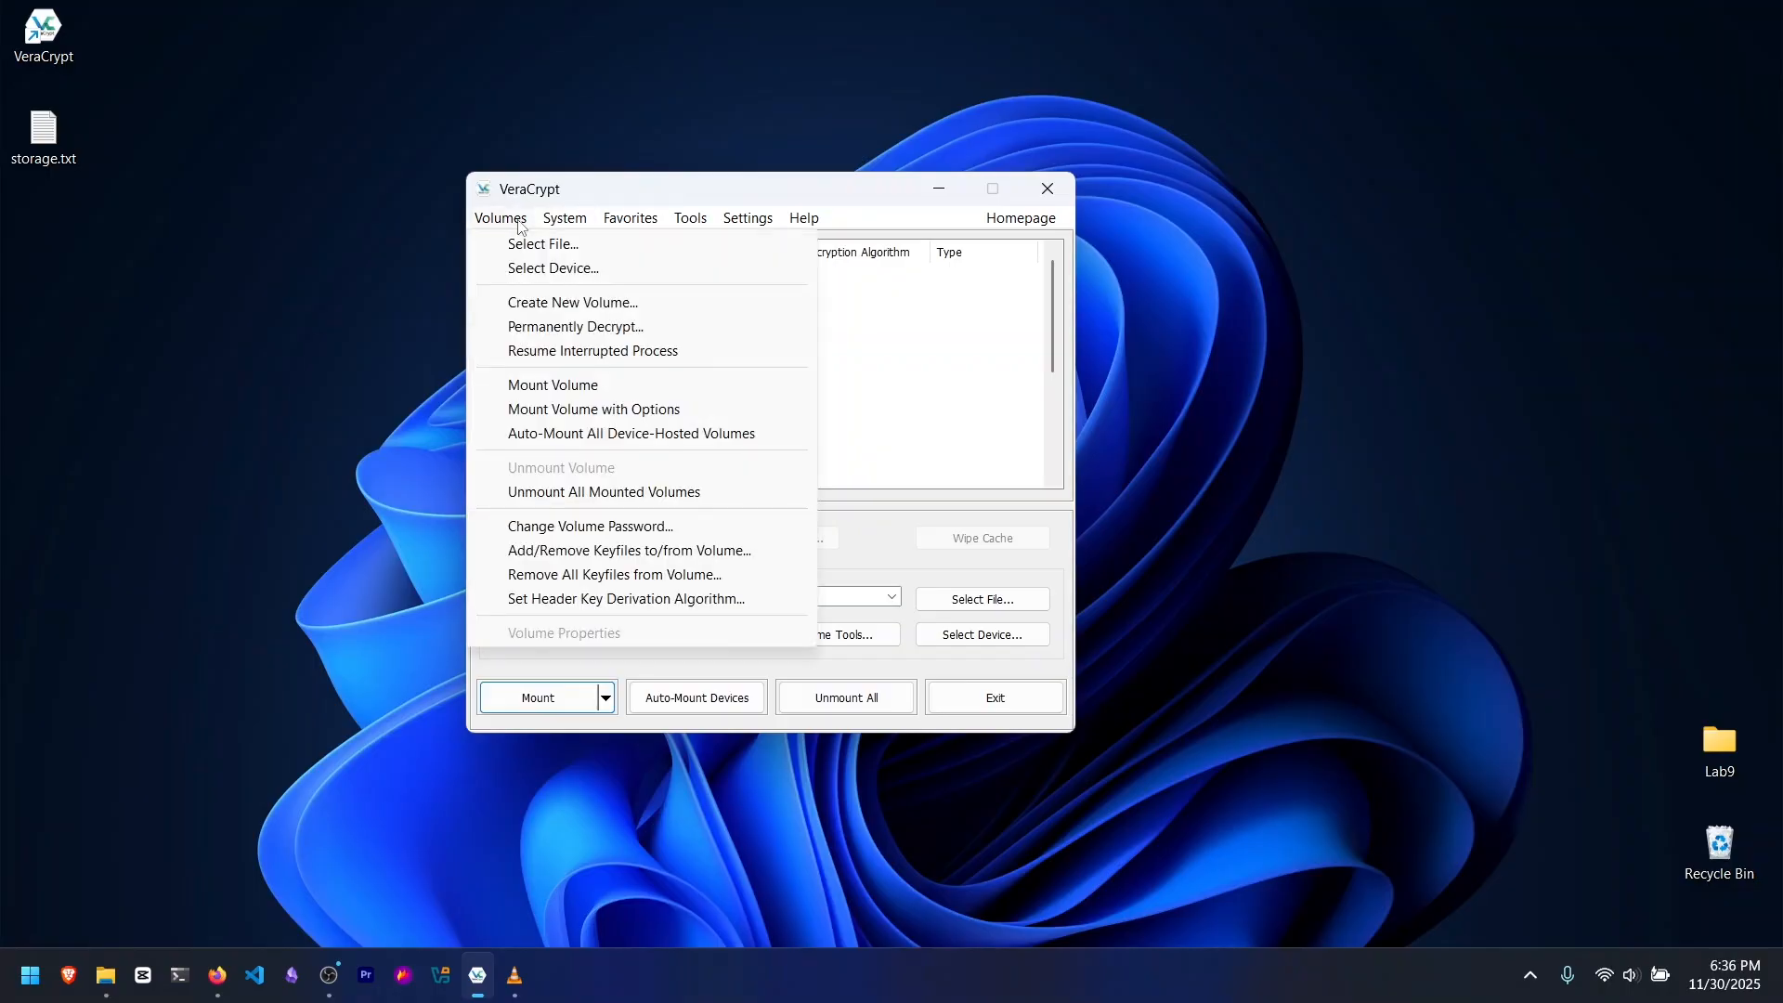
left_click(575, 307)
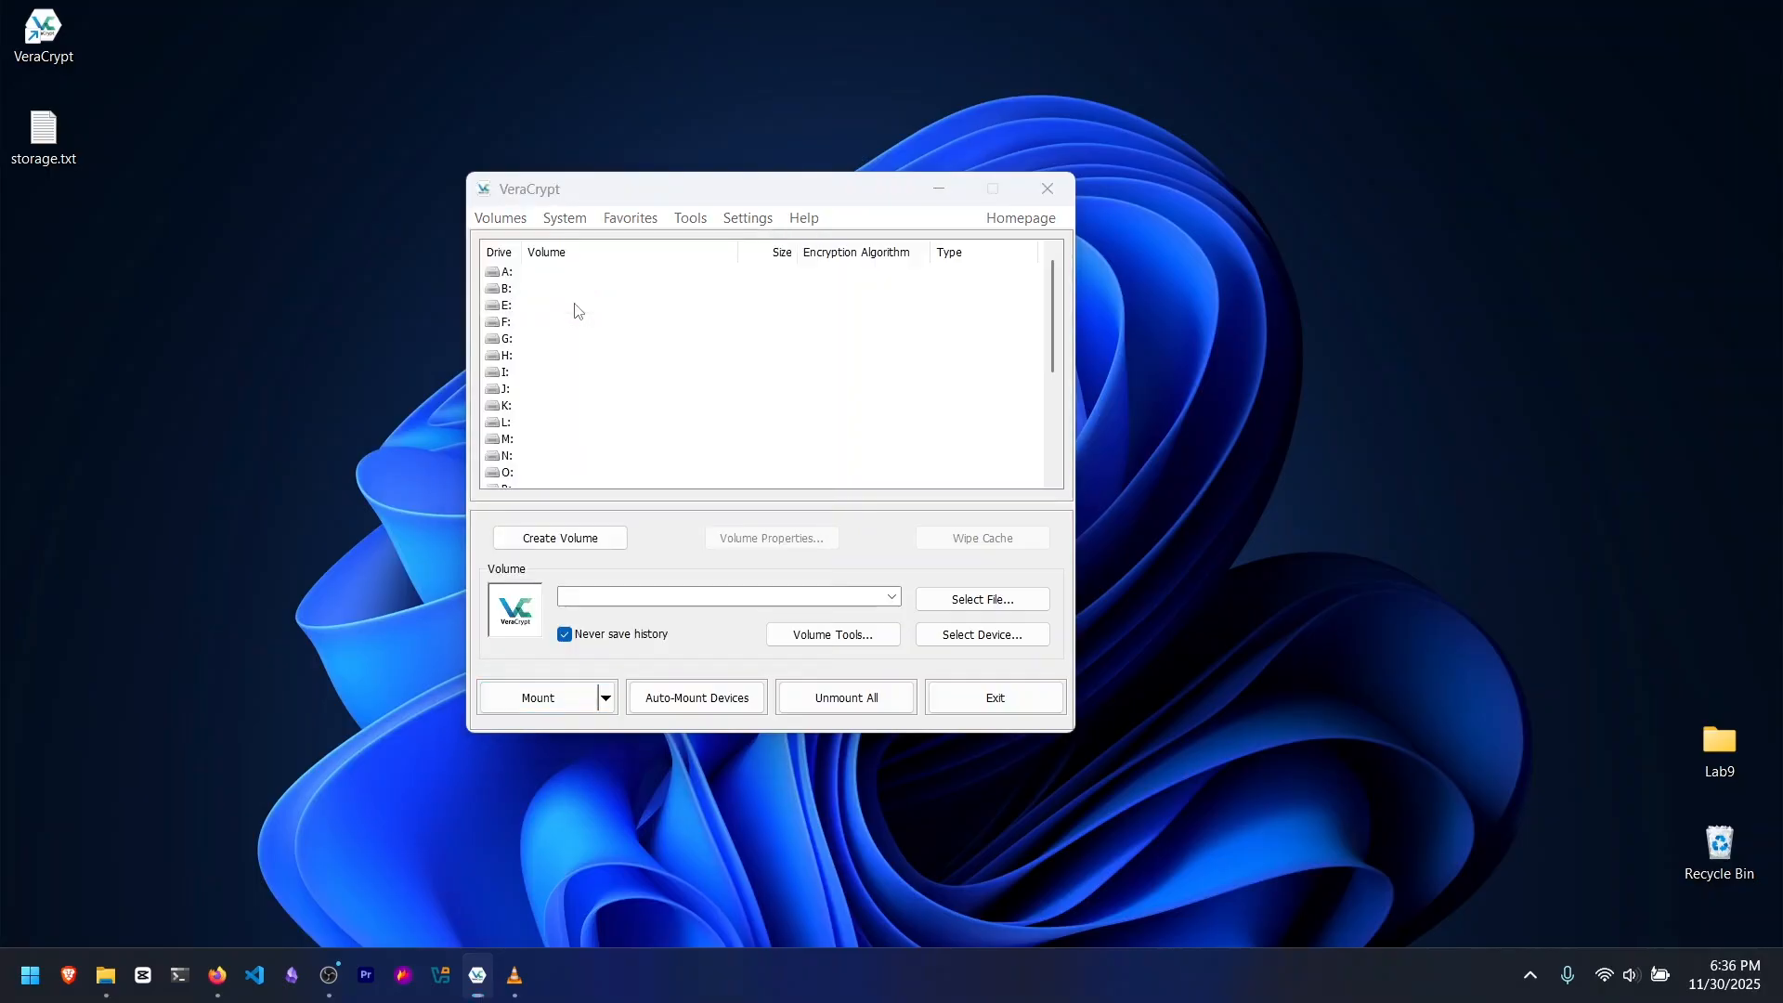
left_click(939, 189)
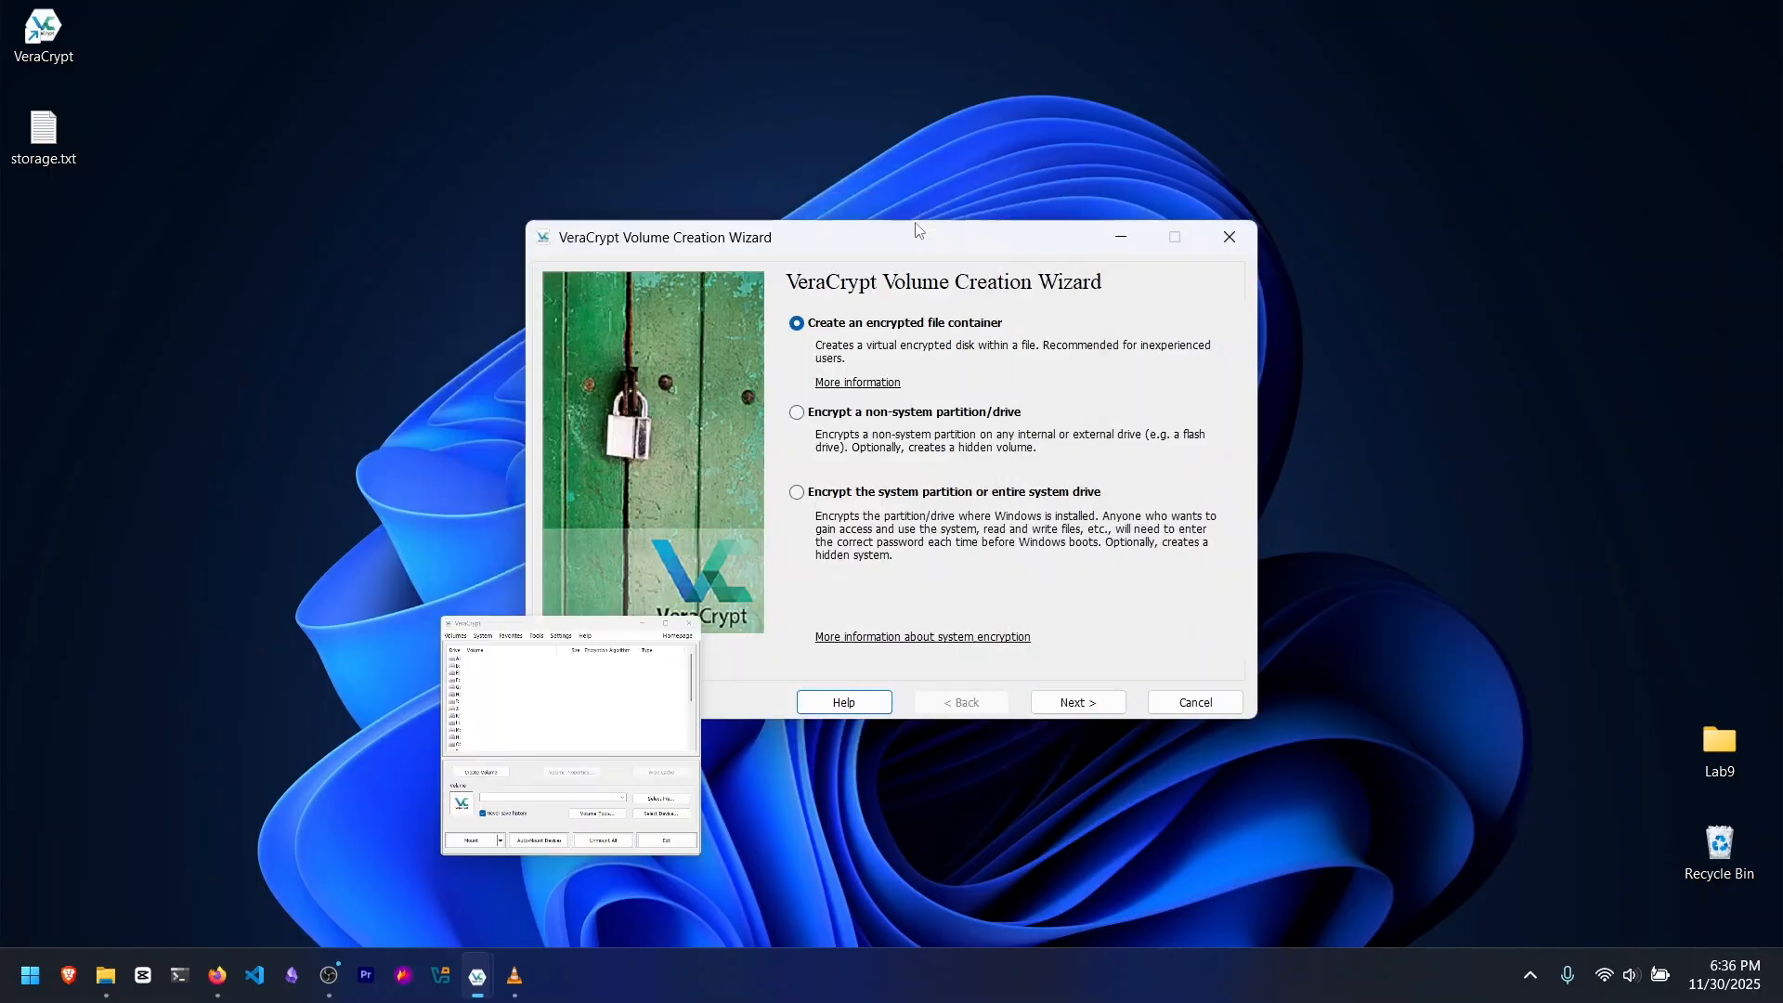
left_click_drag(918, 237, 817, 218)
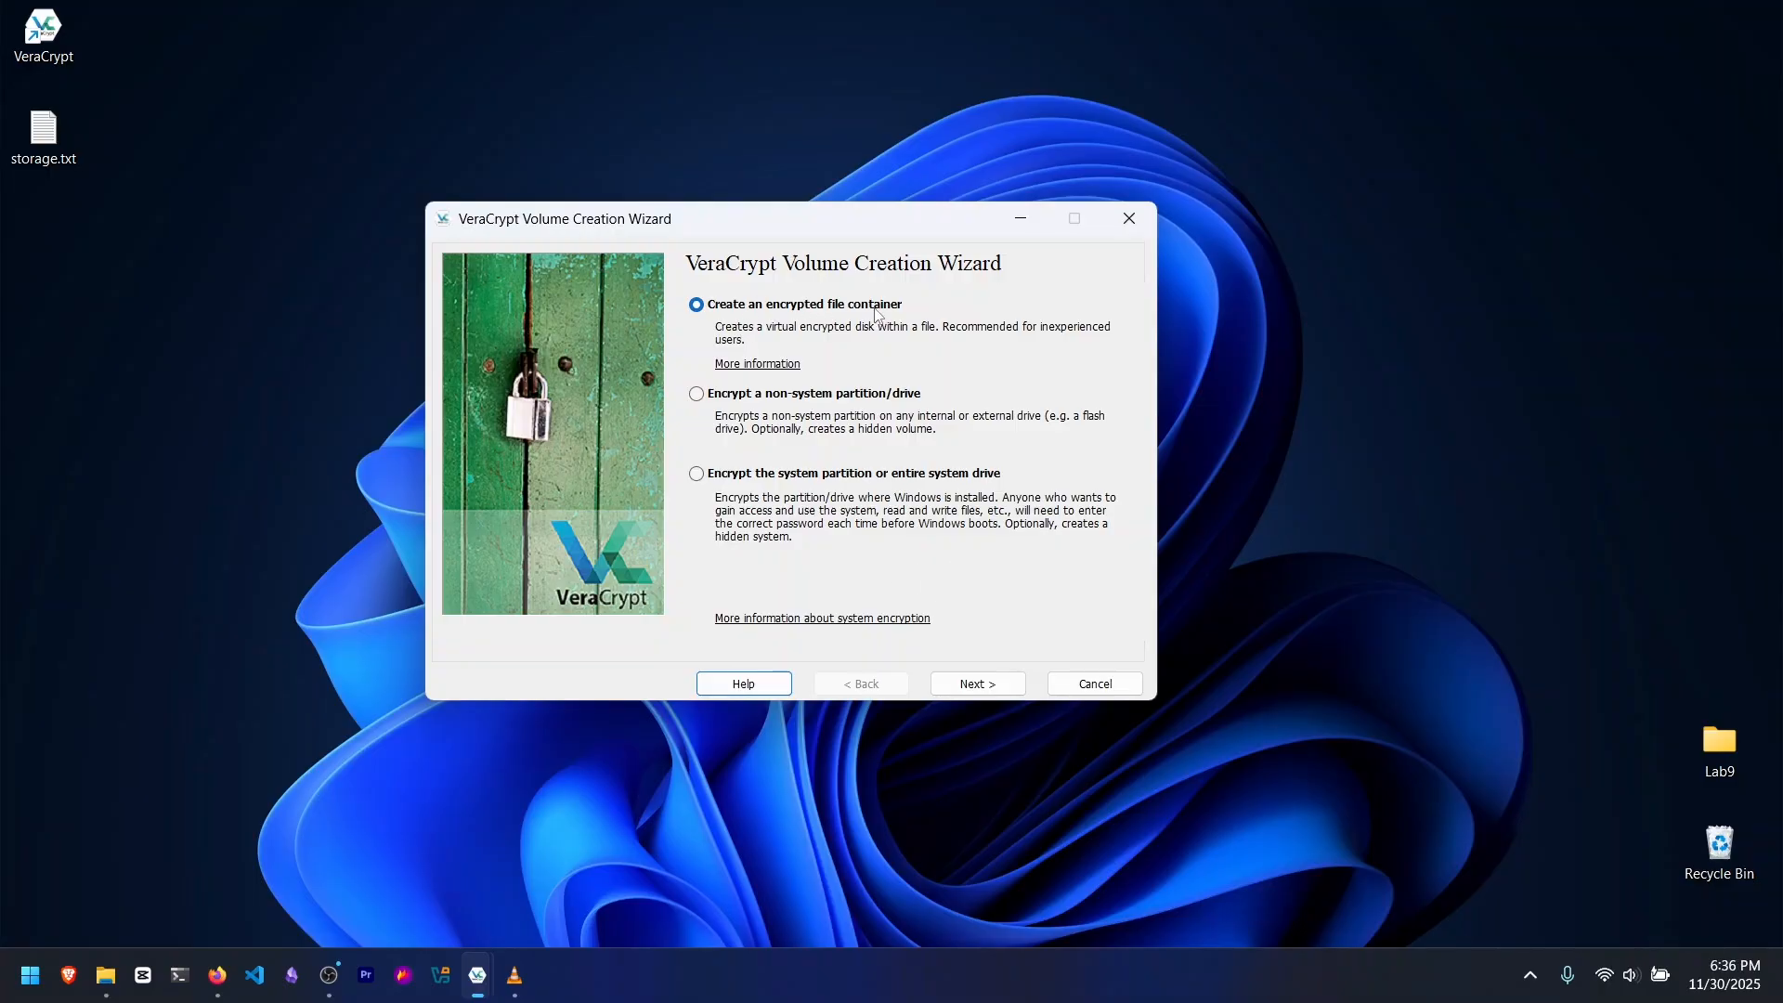
left_click(978, 687)
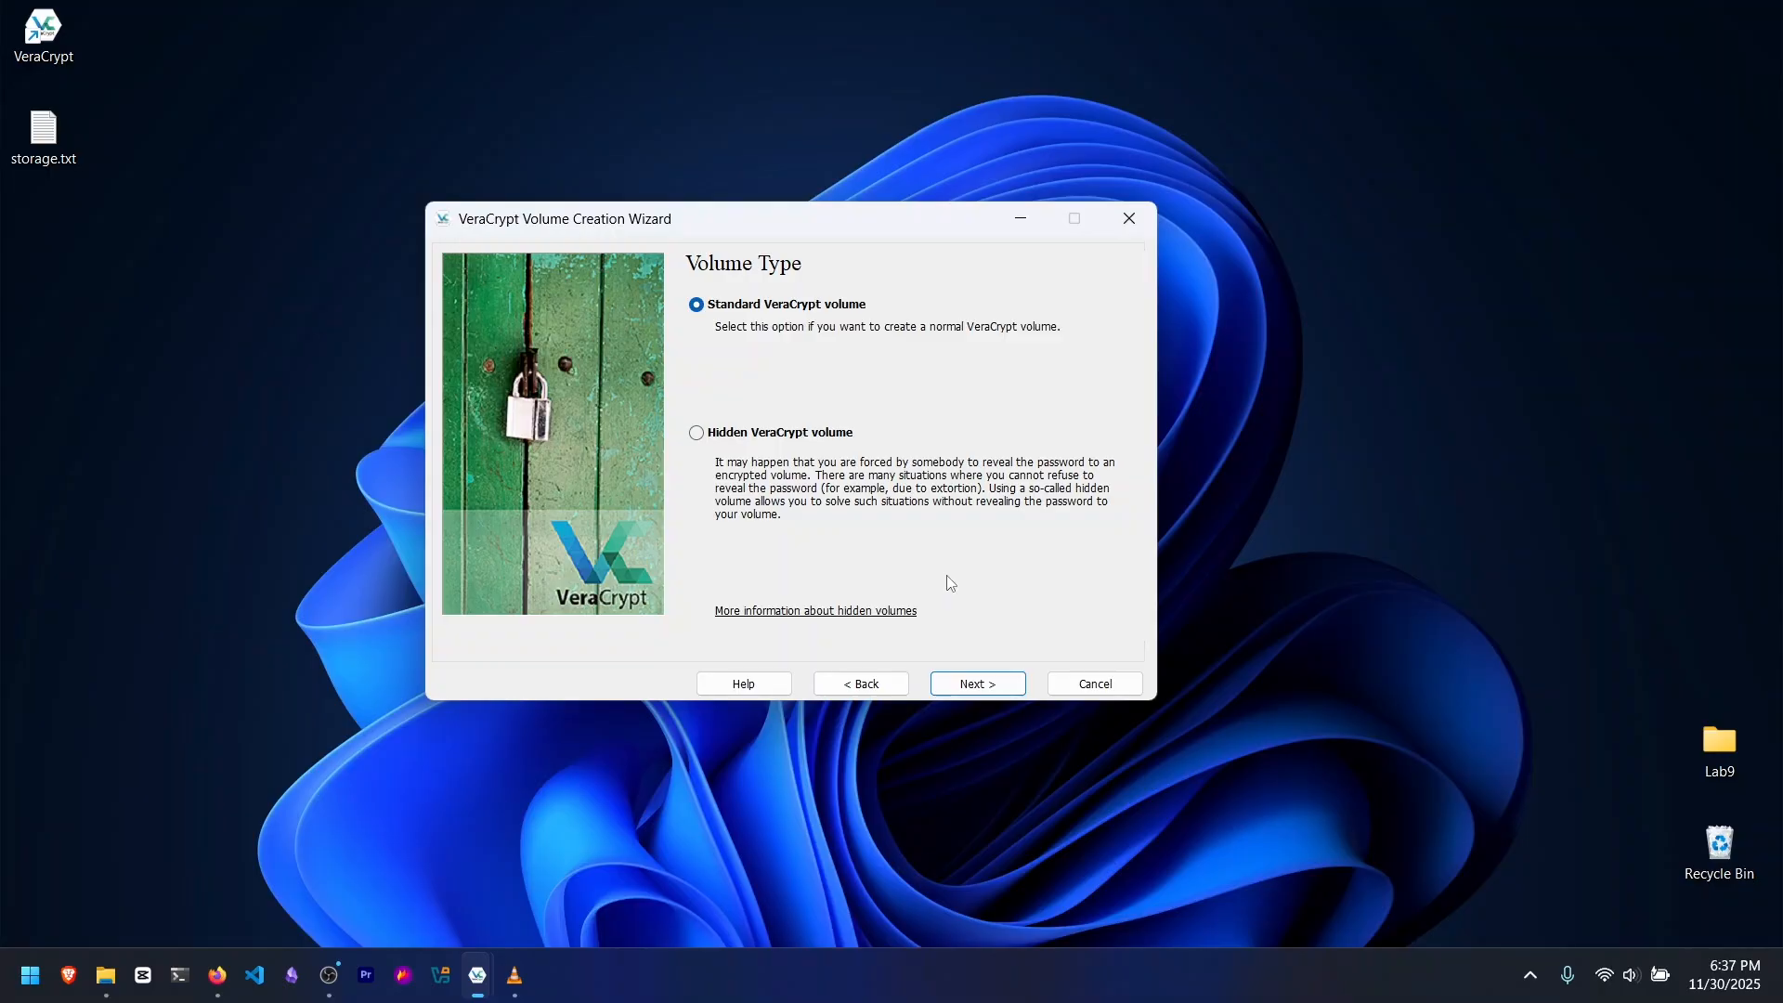
left_click(979, 684)
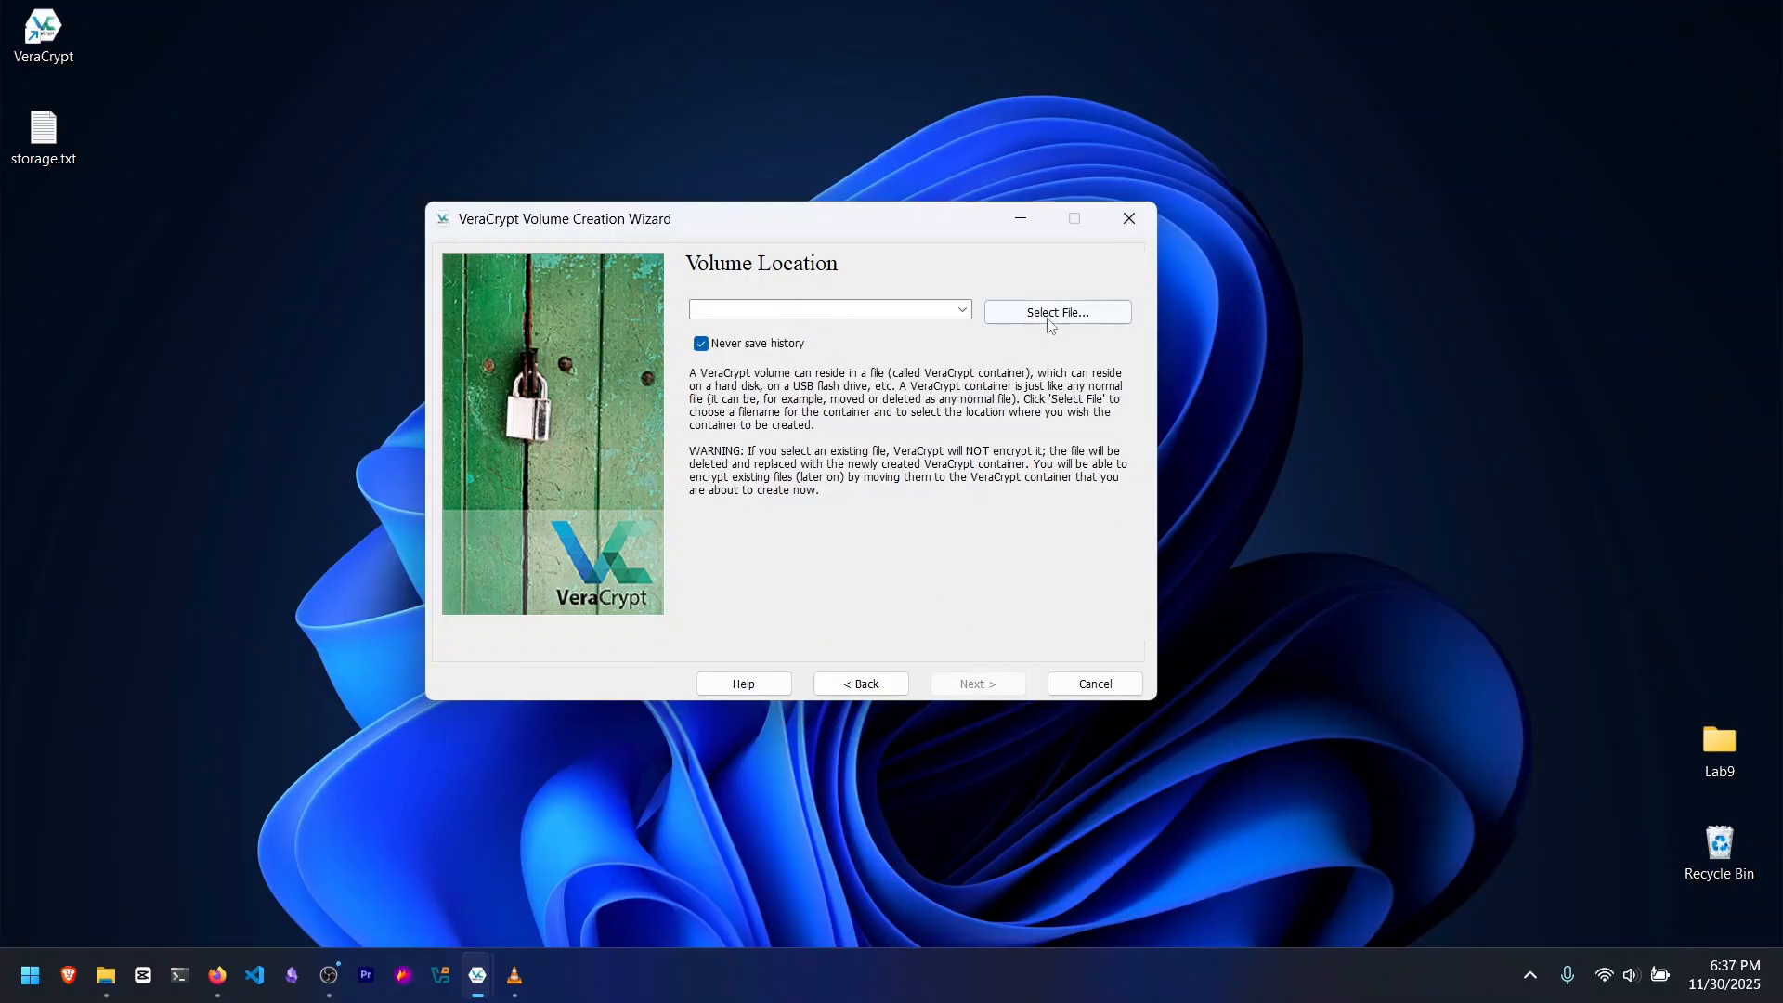
Step: Set the volume location to storage.txt on the Desktop, agreeing to replace the existing file
left_click(1042, 314)
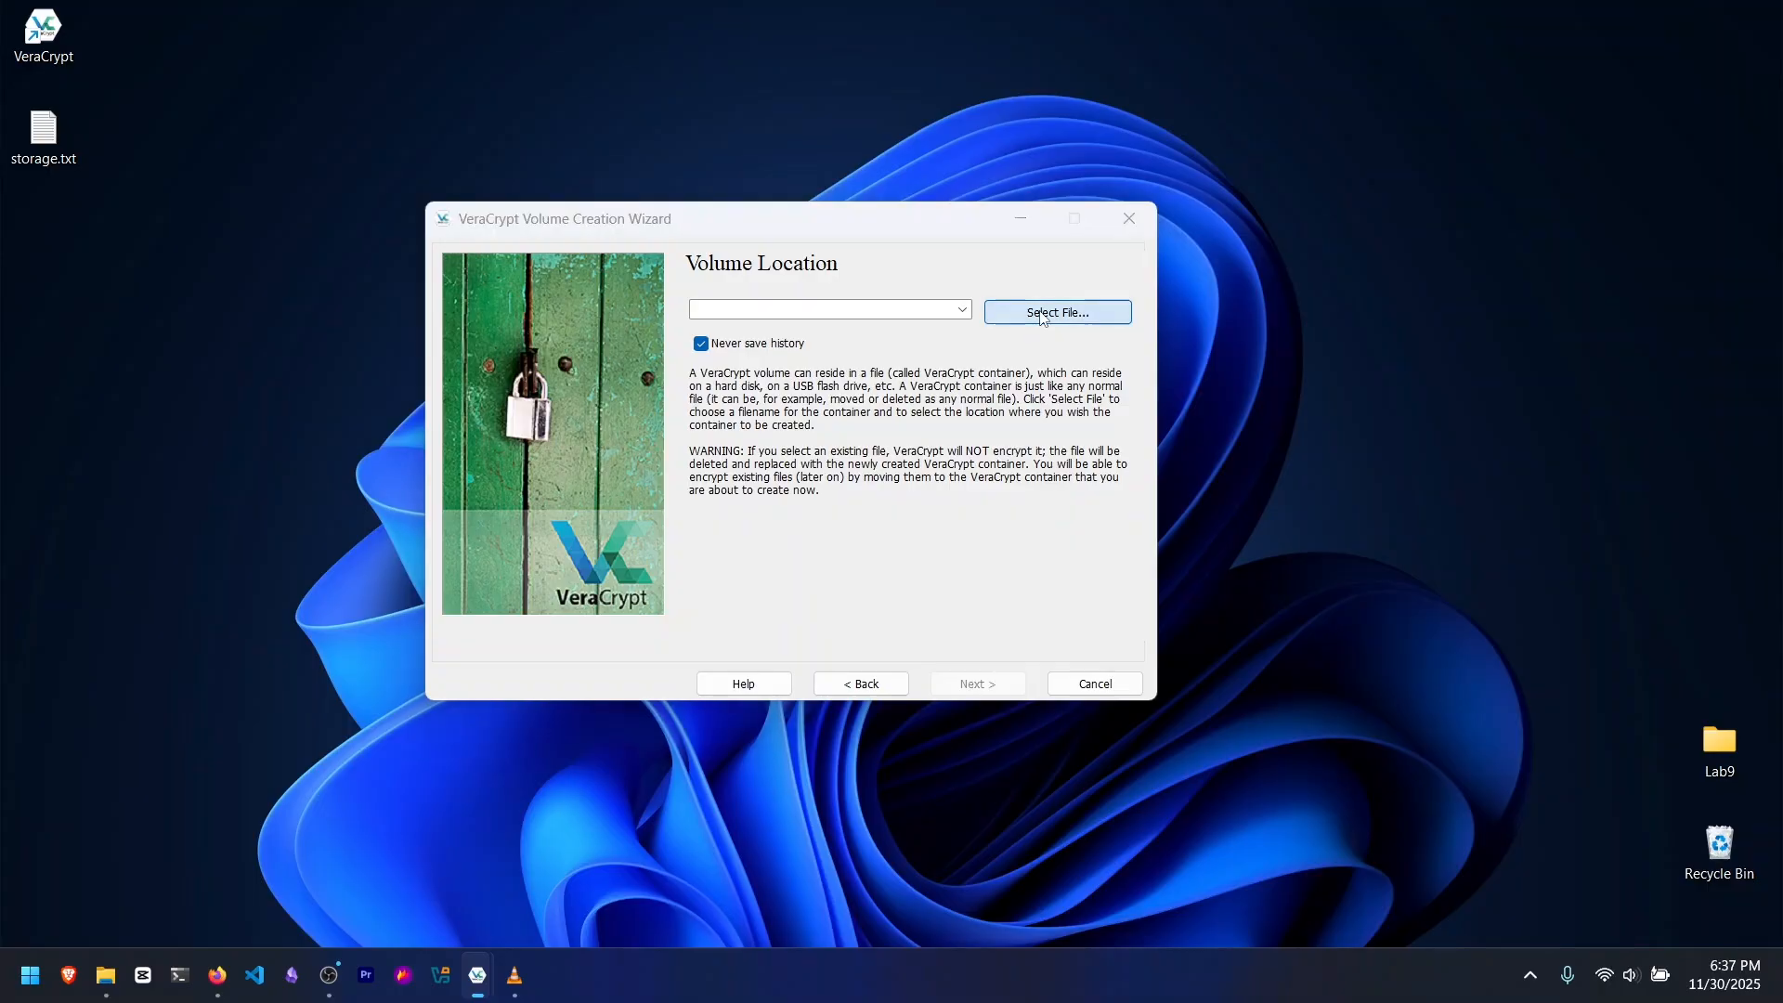
left_click(523, 465)
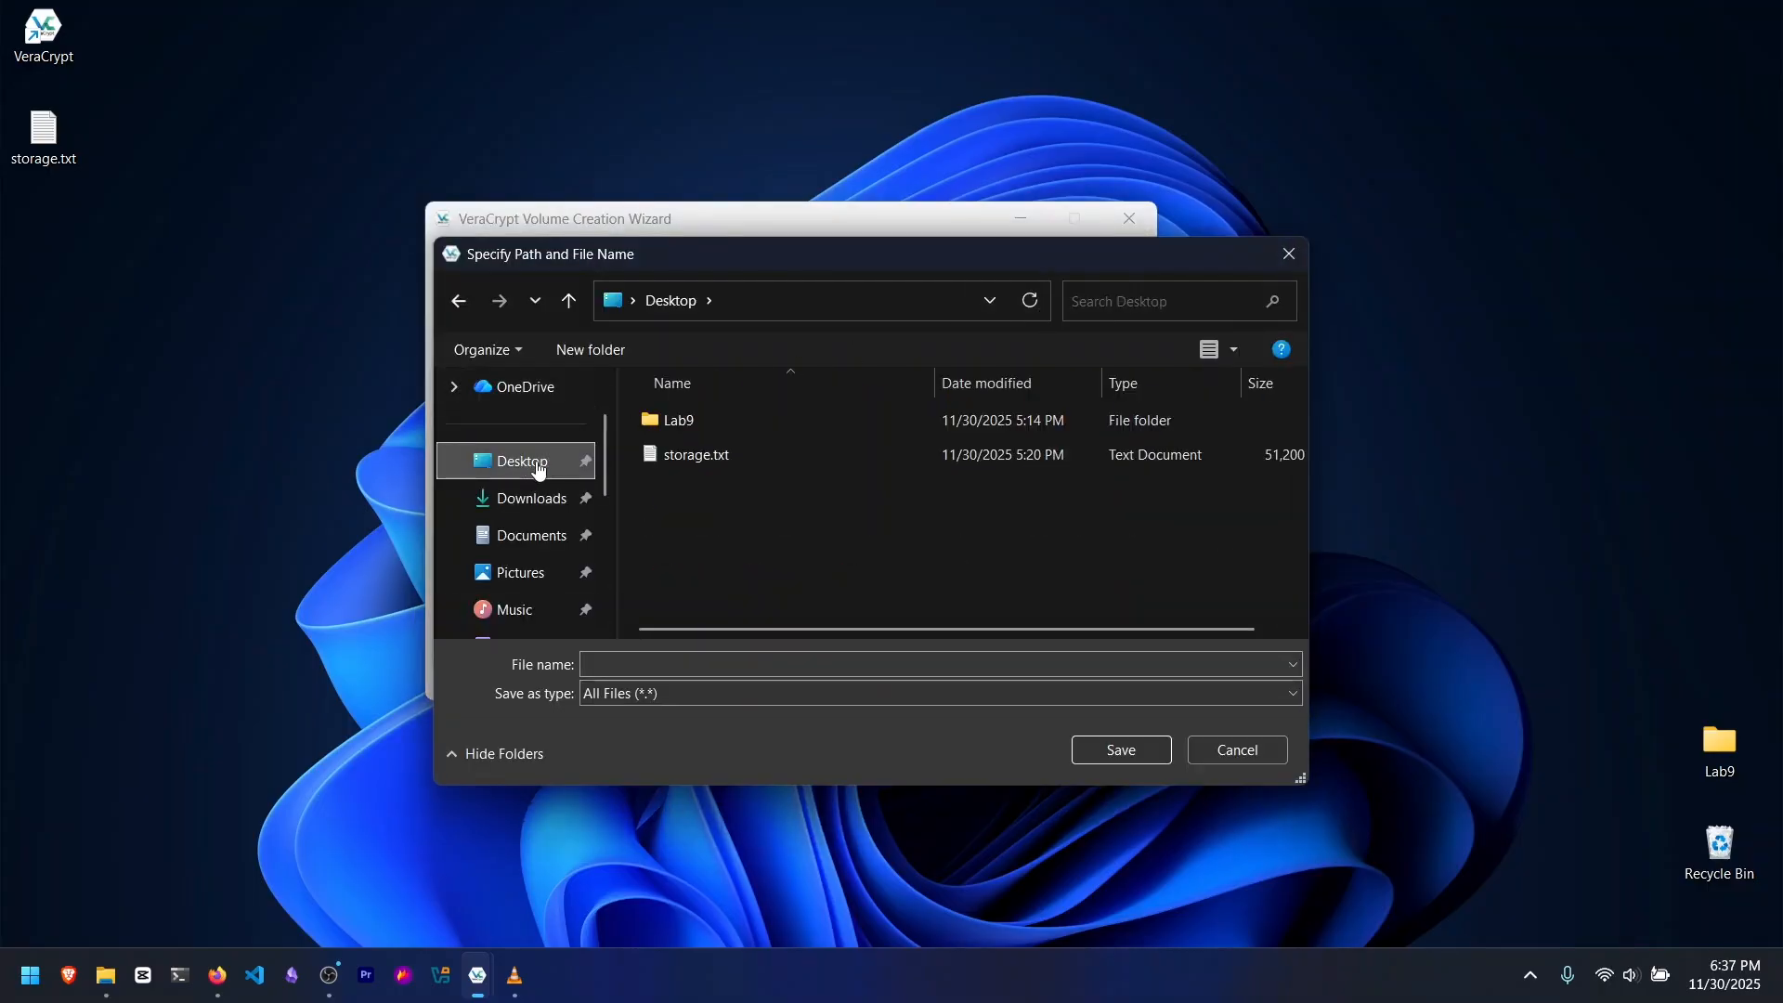
left_click(726, 455)
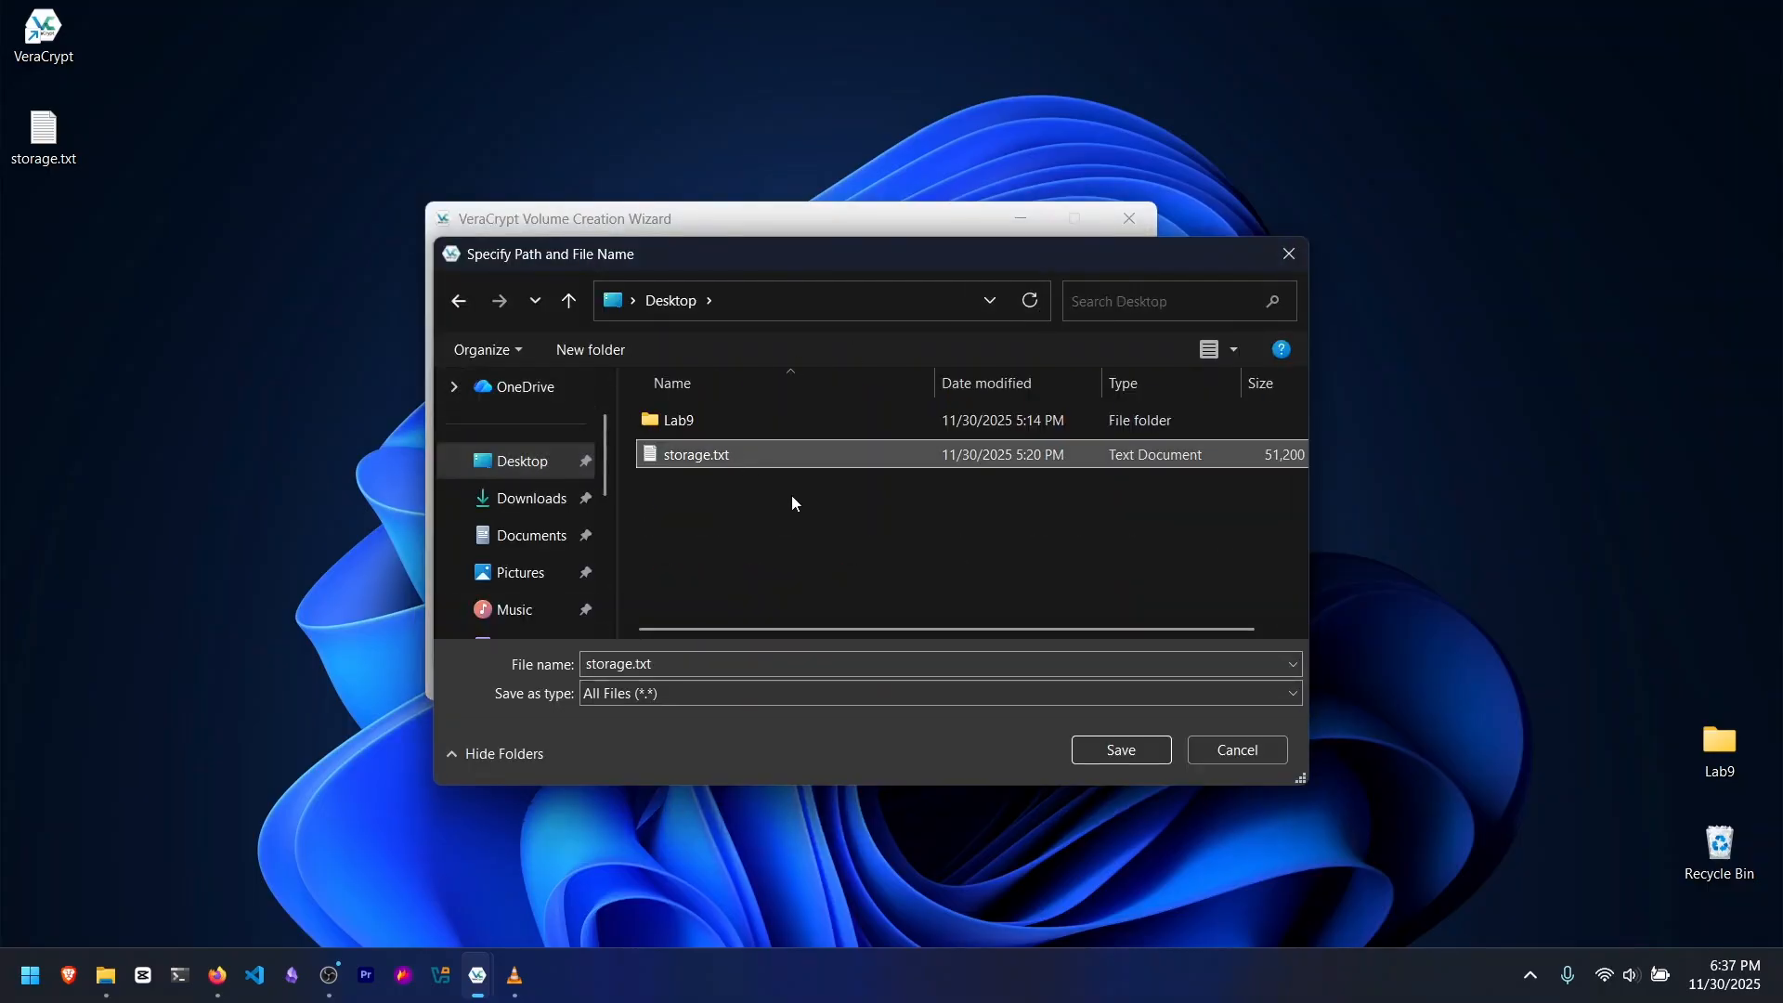
left_click(1152, 750)
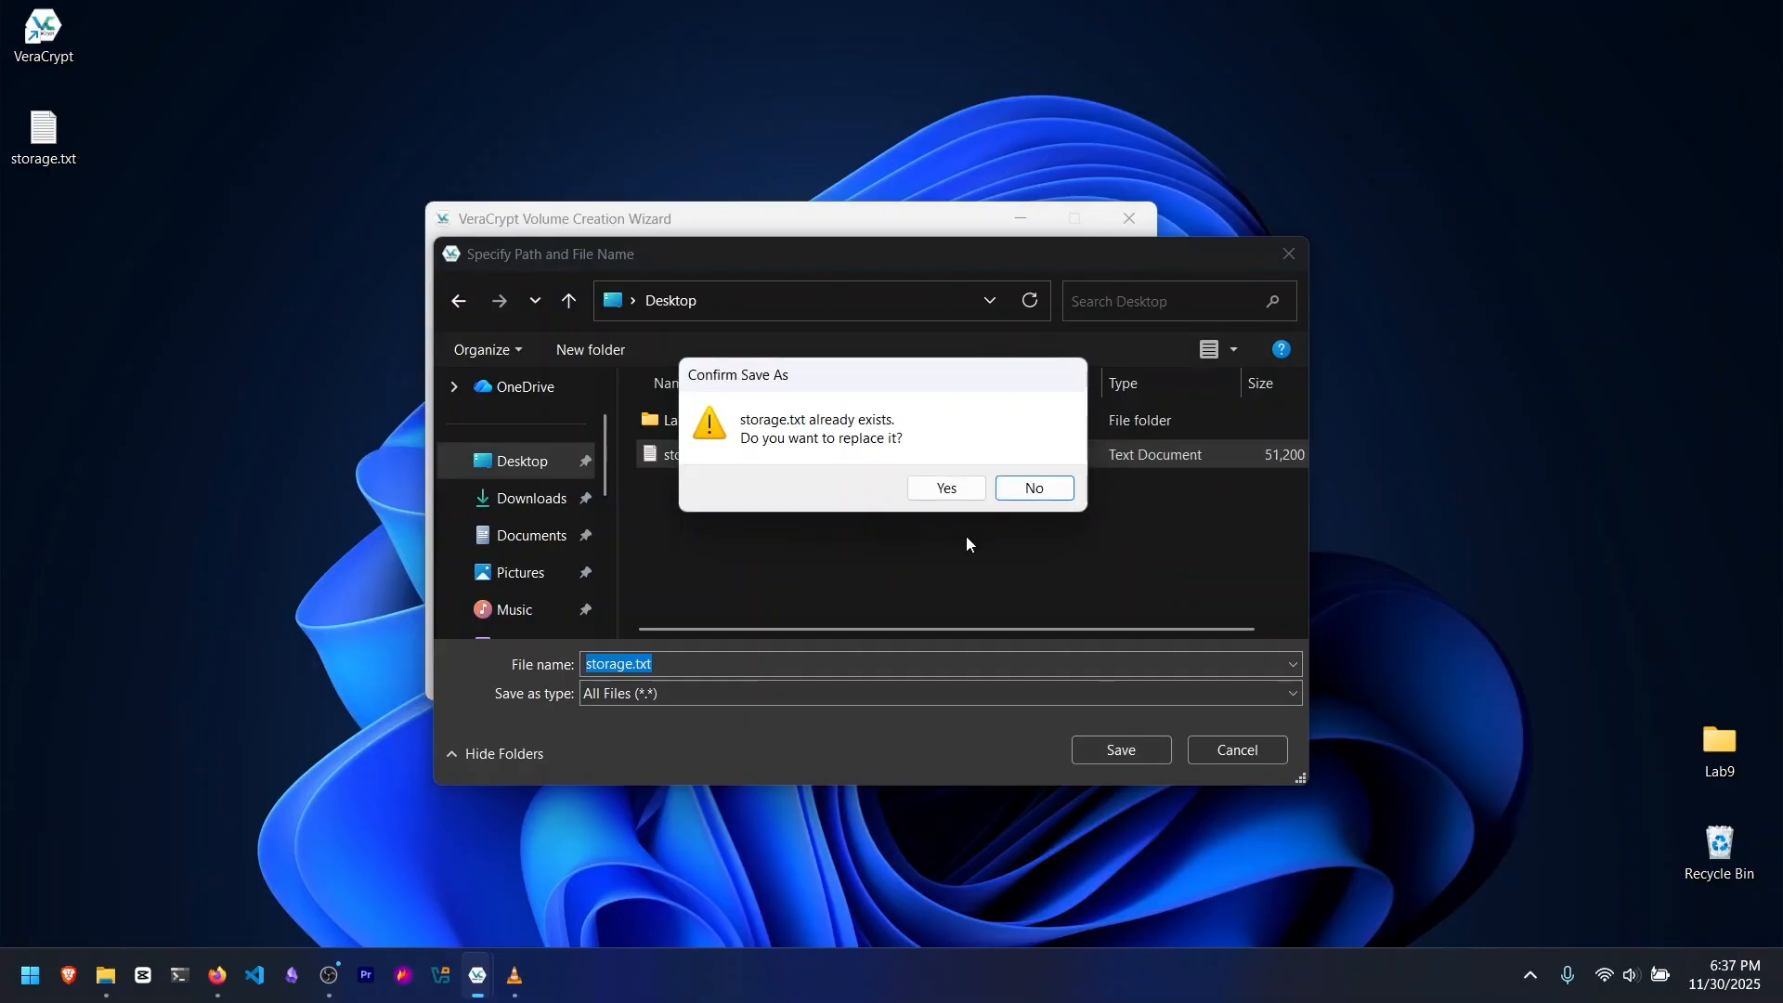
left_click(944, 488)
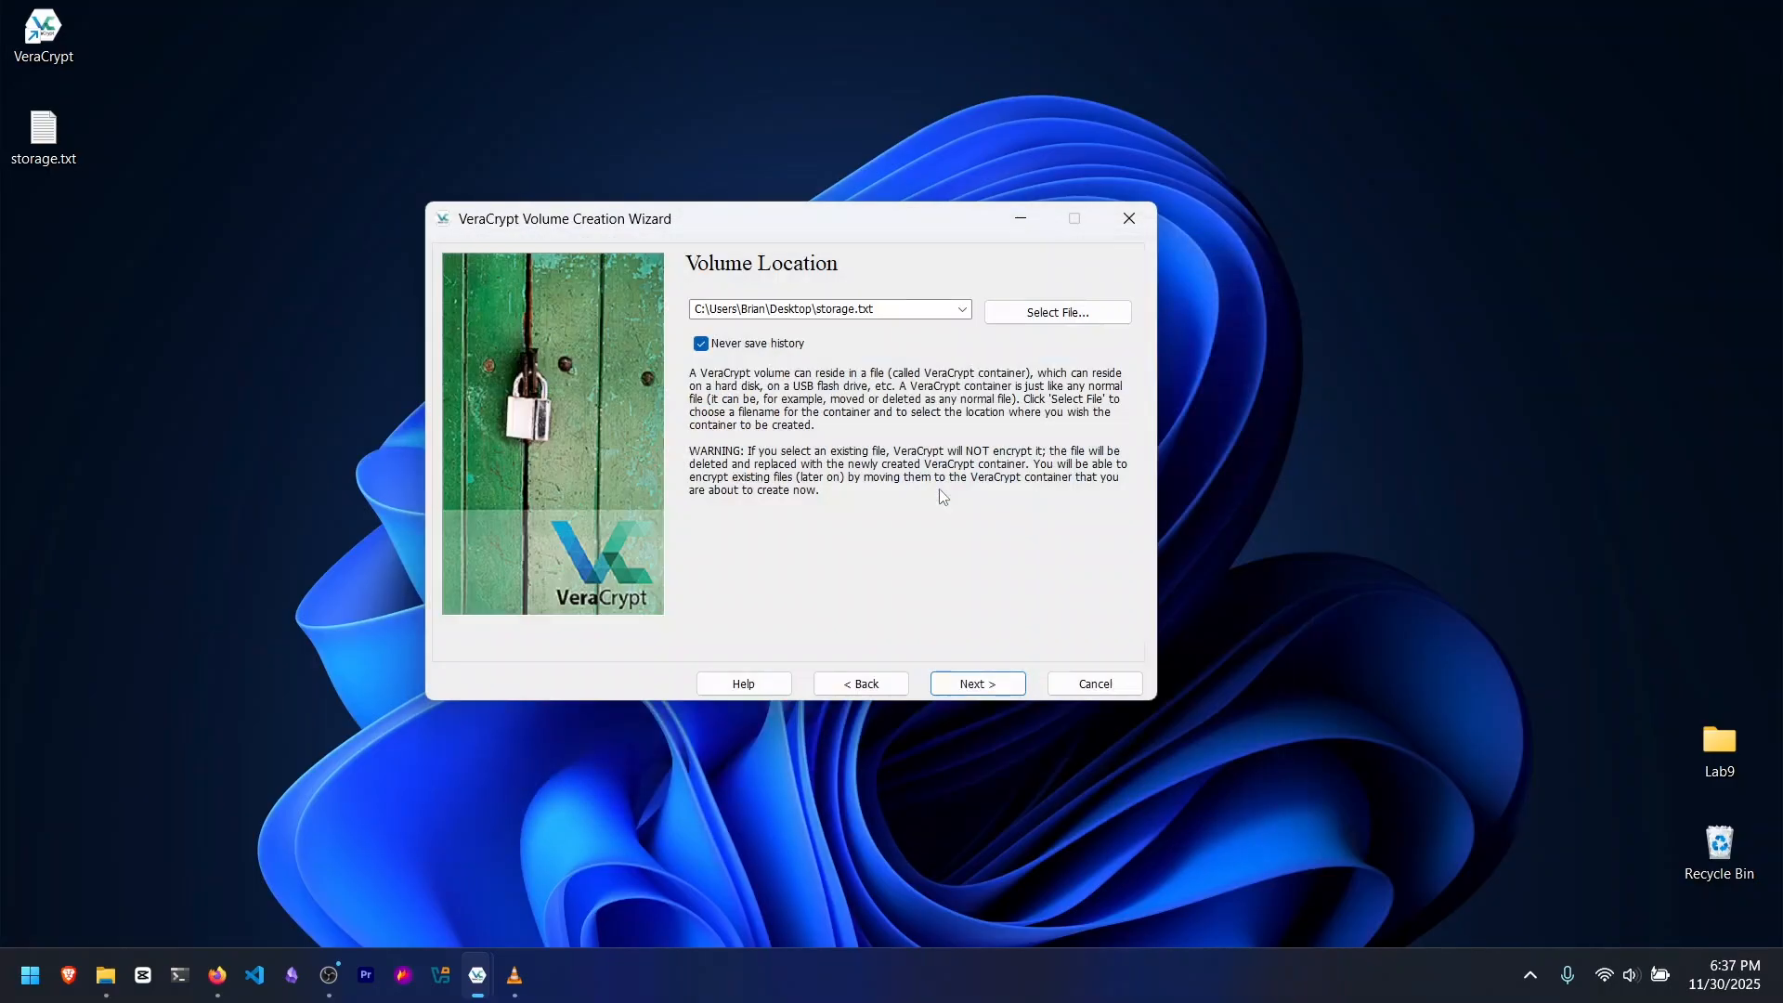
left_click(984, 680)
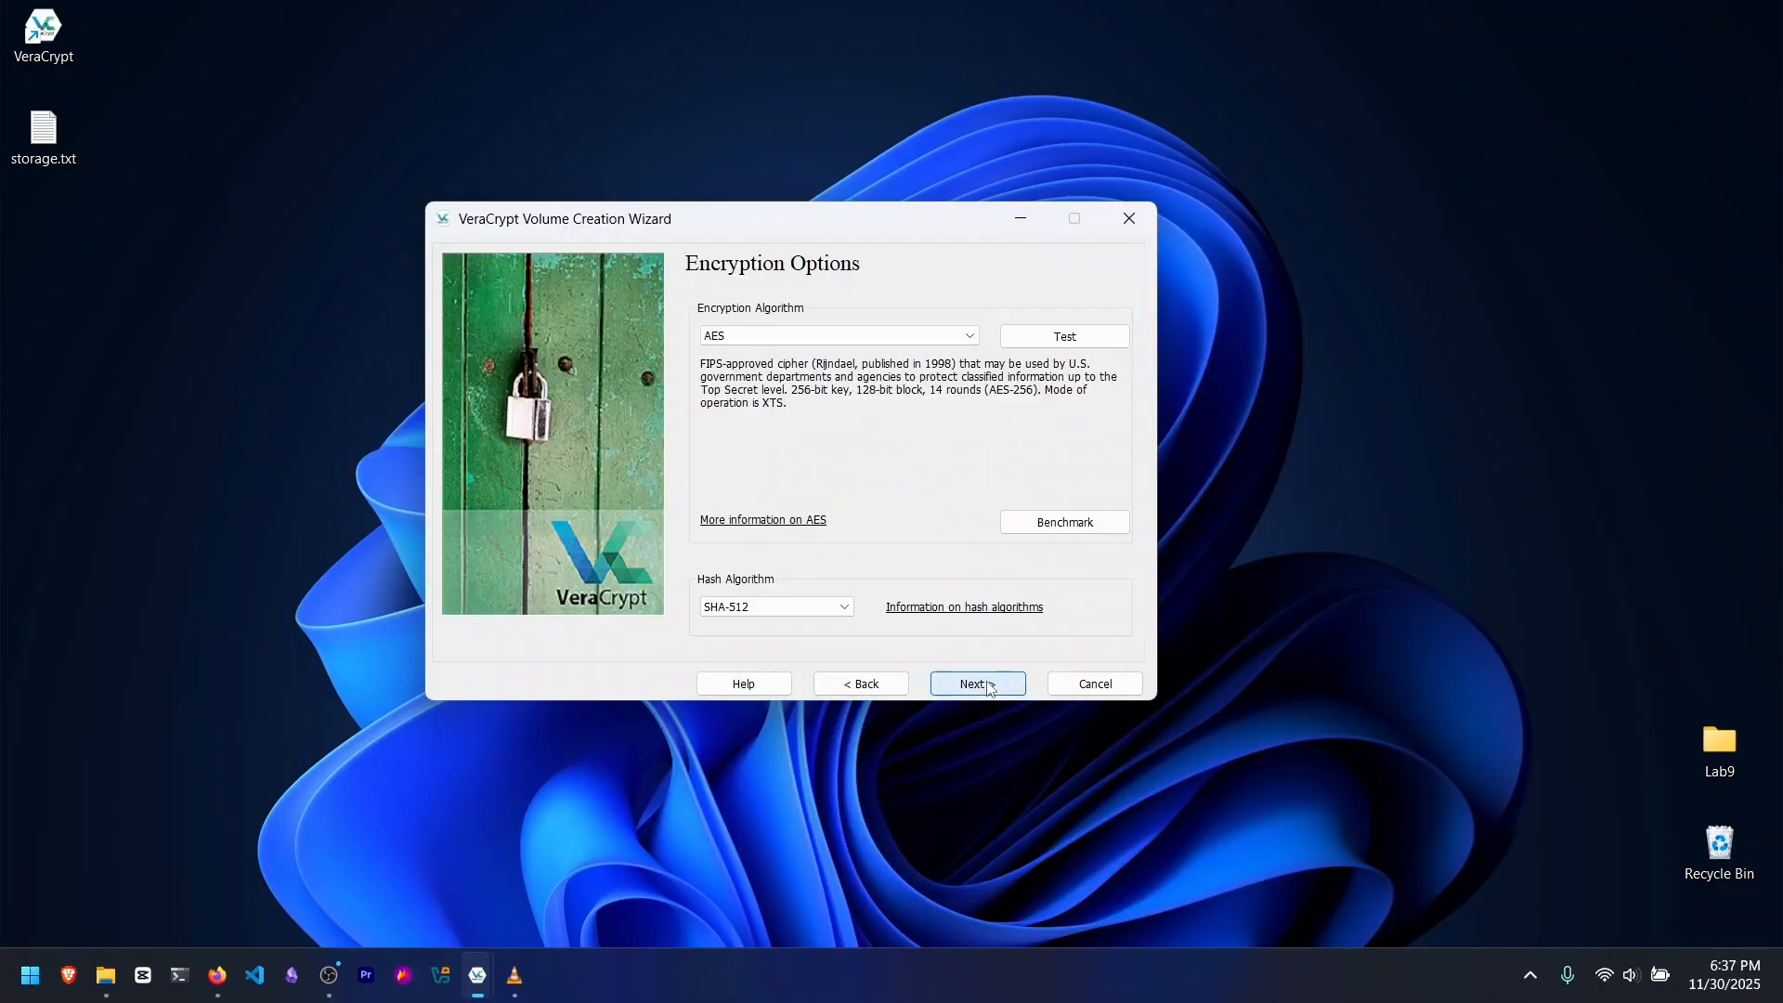
Step: Choose AES as the encryption algorithm with the SHA-512 hash and proceed to the volume size
left_click(780, 335)
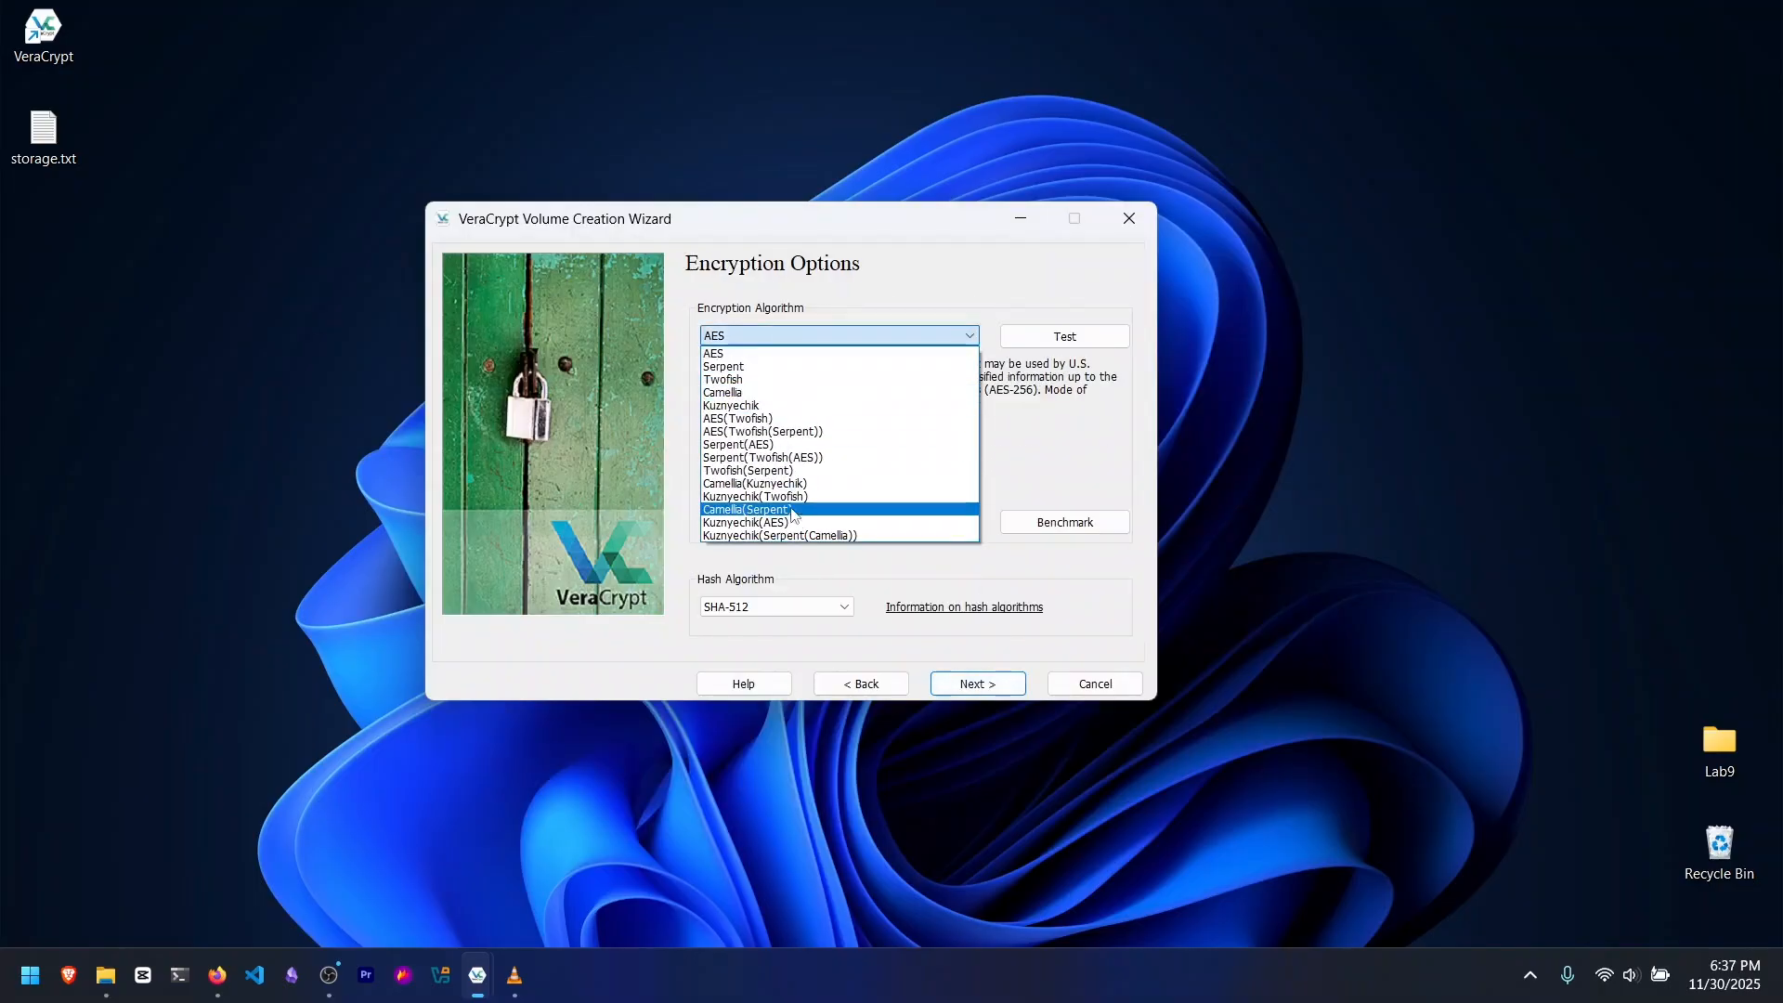
left_click(767, 354)
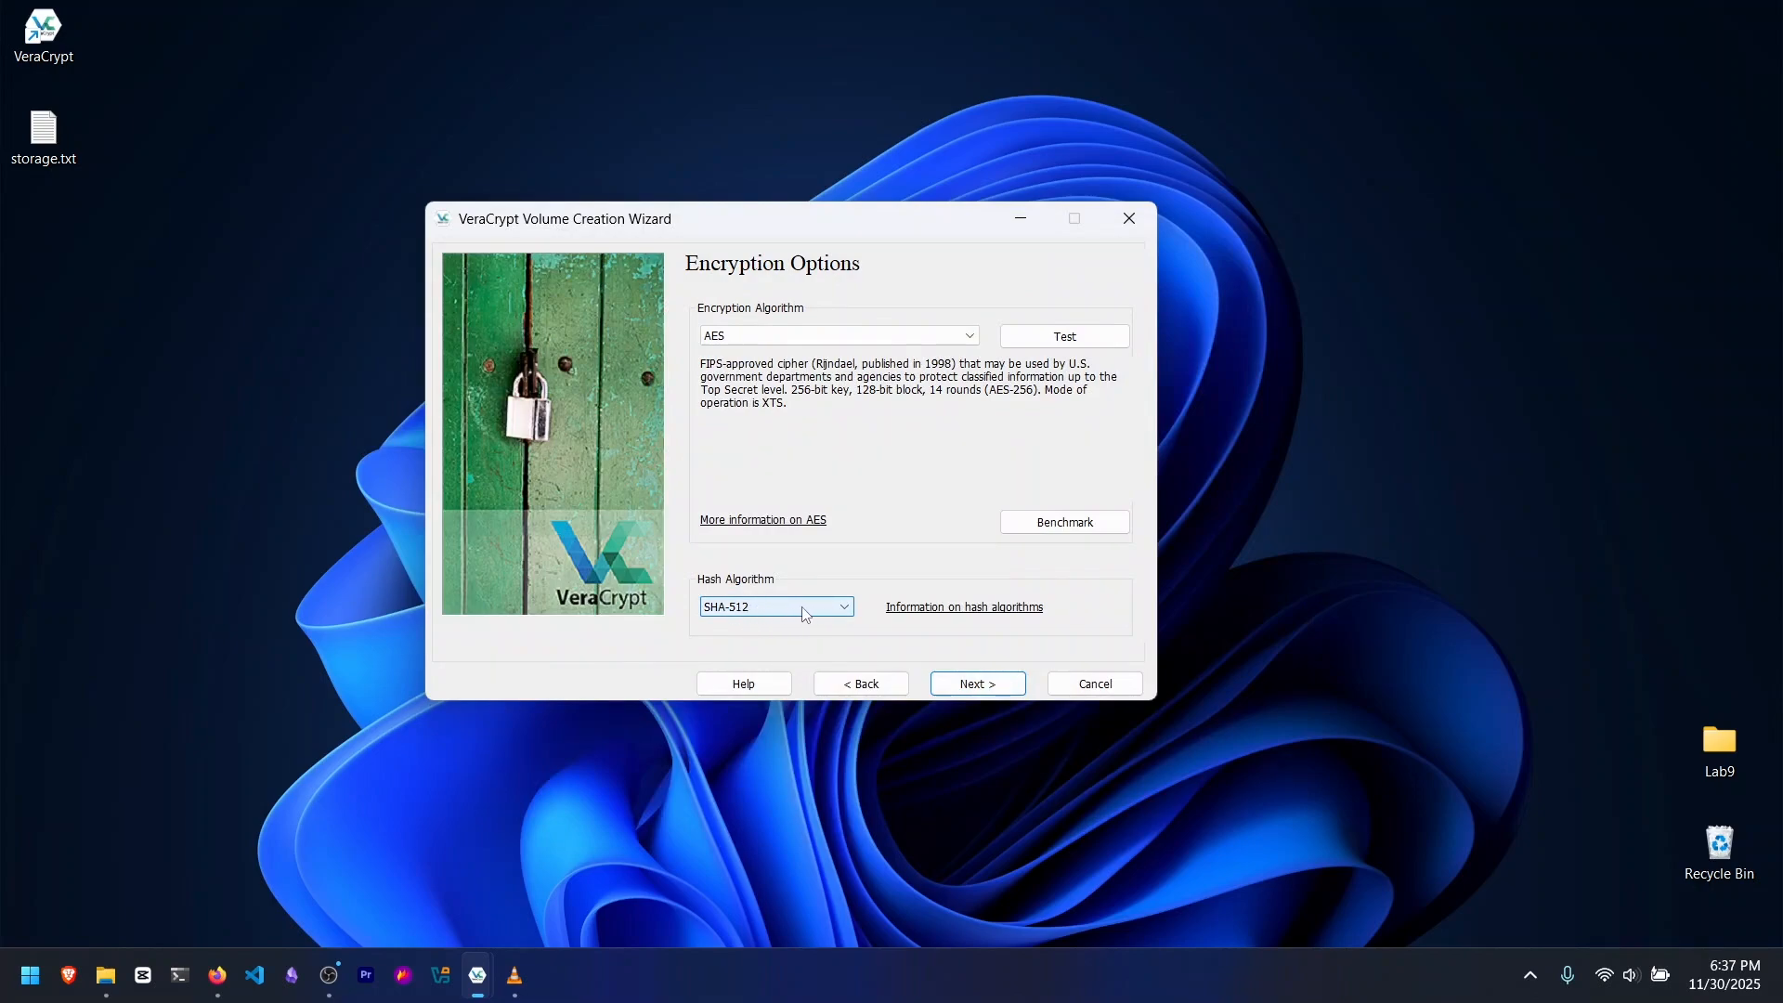
left_click(986, 688)
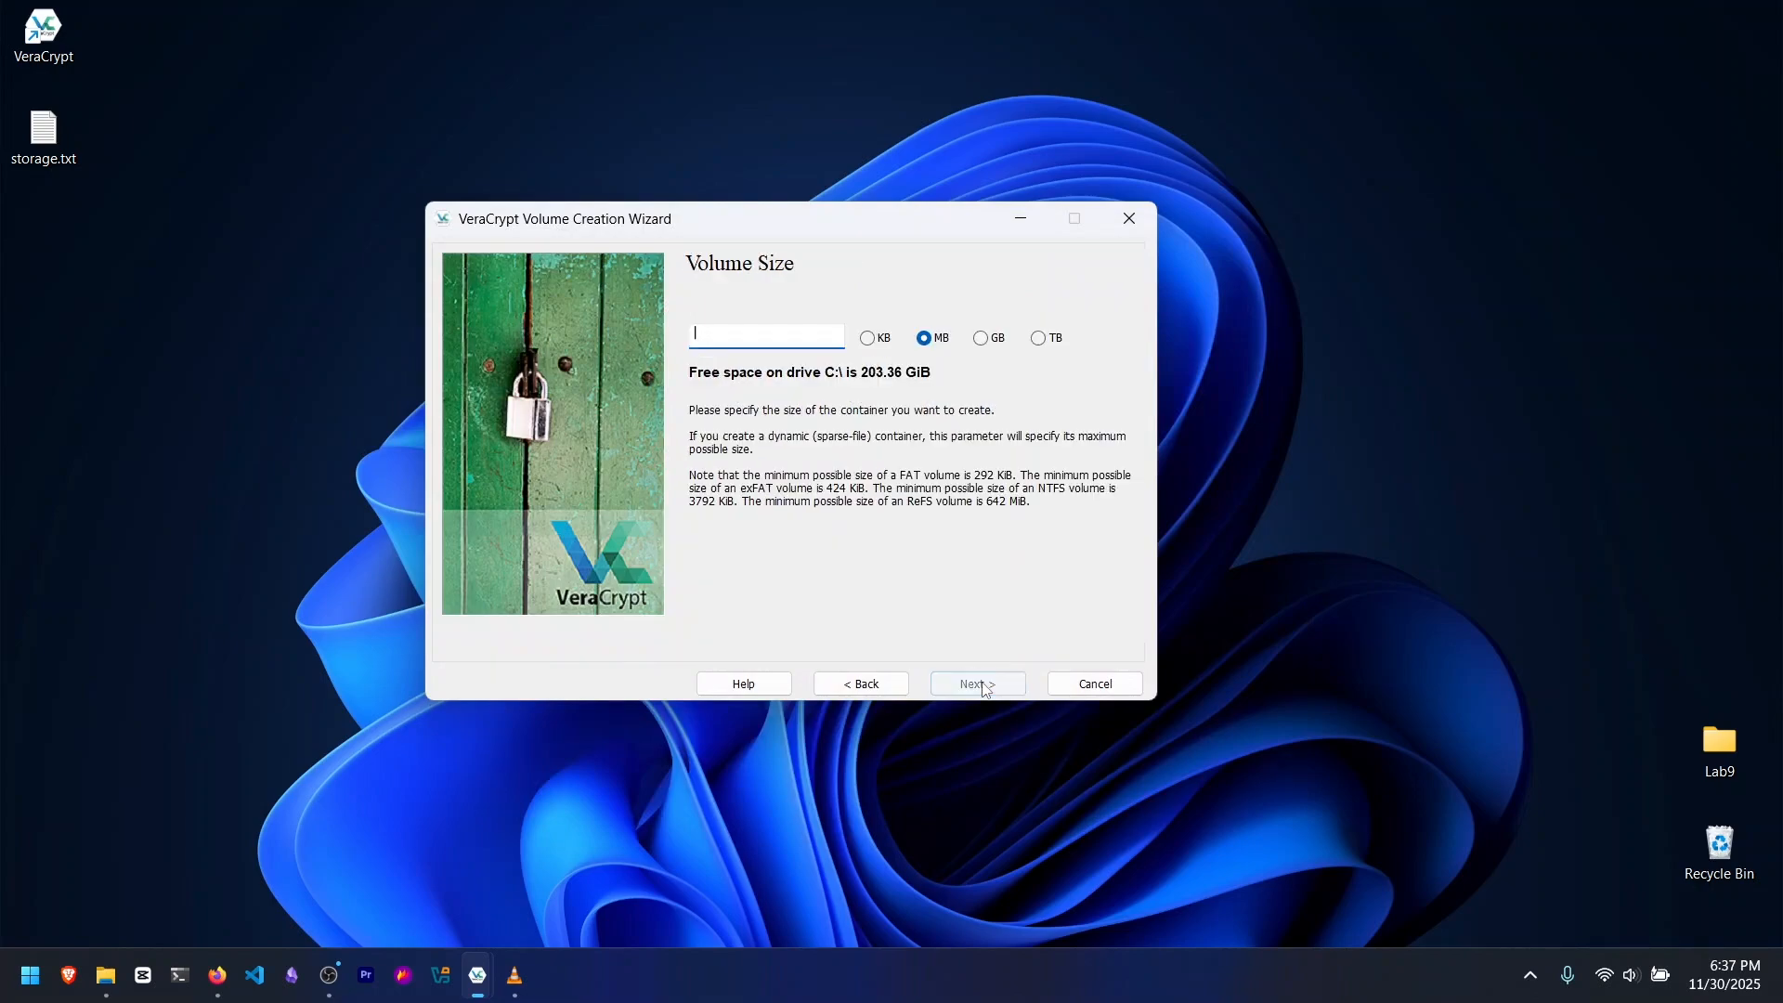
Step: Set the volume size to 50 MB and proceed to the volume password
left_click(869, 340)
left_click(924, 338)
left_click(980, 338)
left_click(1038, 338)
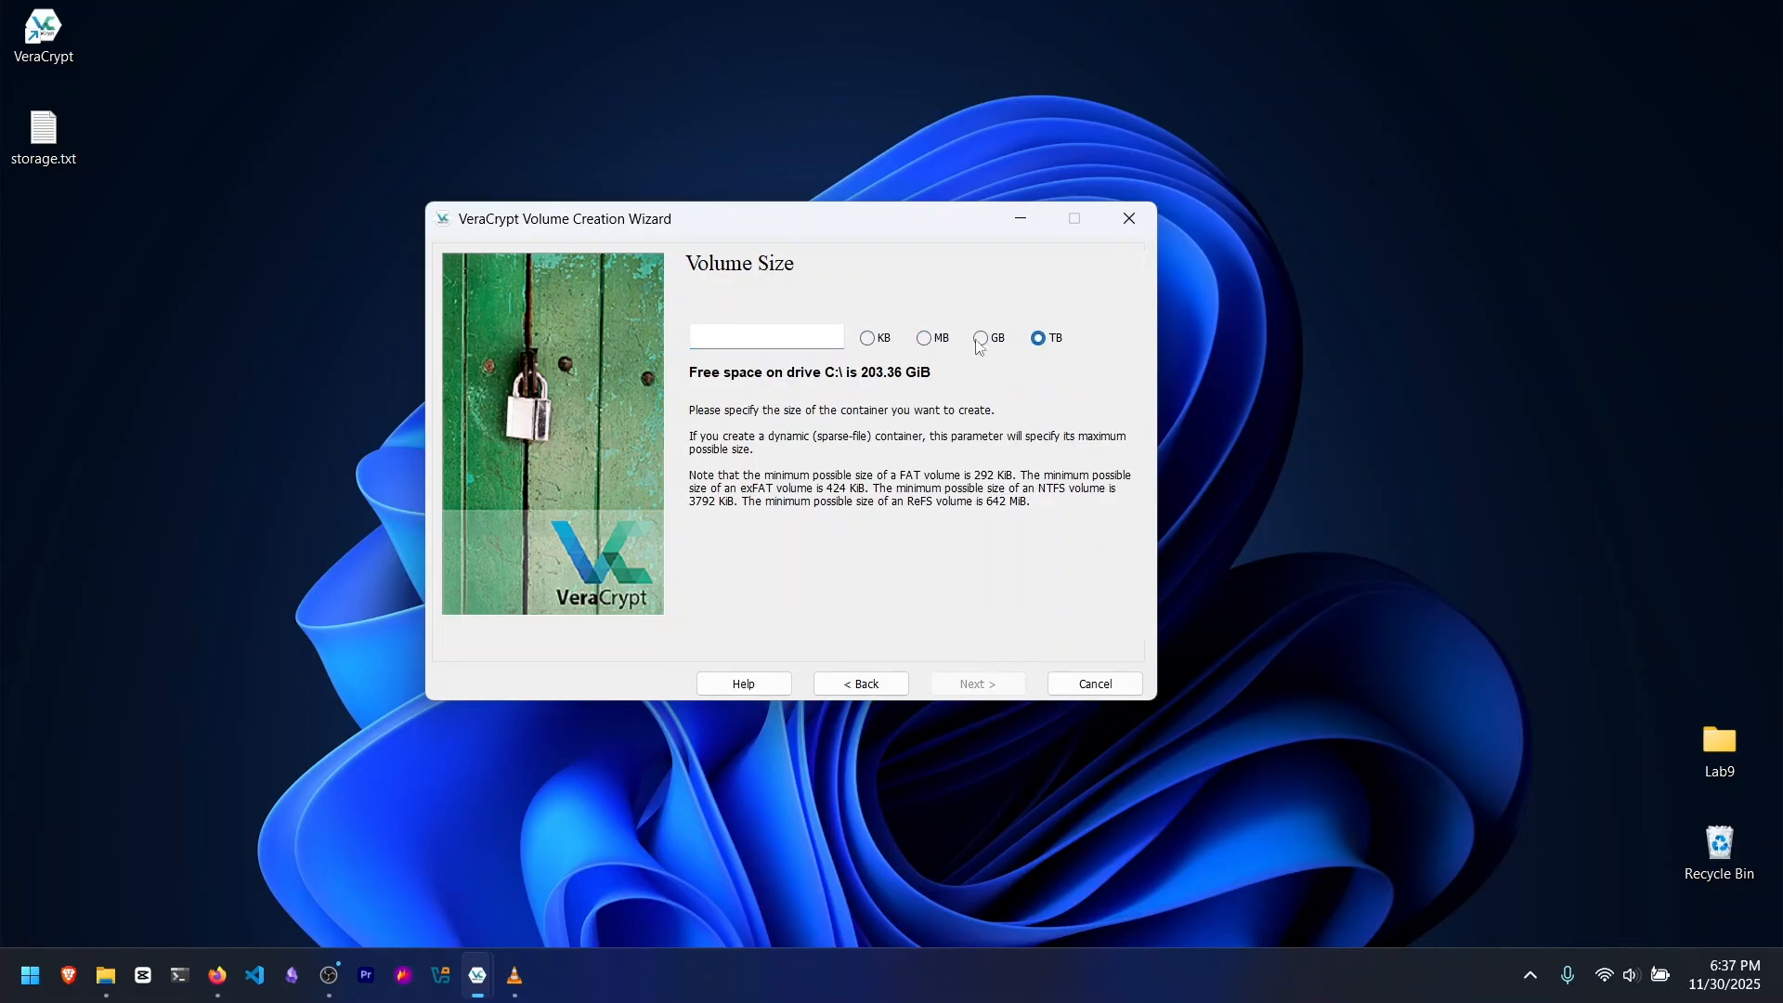
left_click(980, 338)
left_click(1038, 338)
left_click(924, 338)
left_click(714, 338)
type("50")
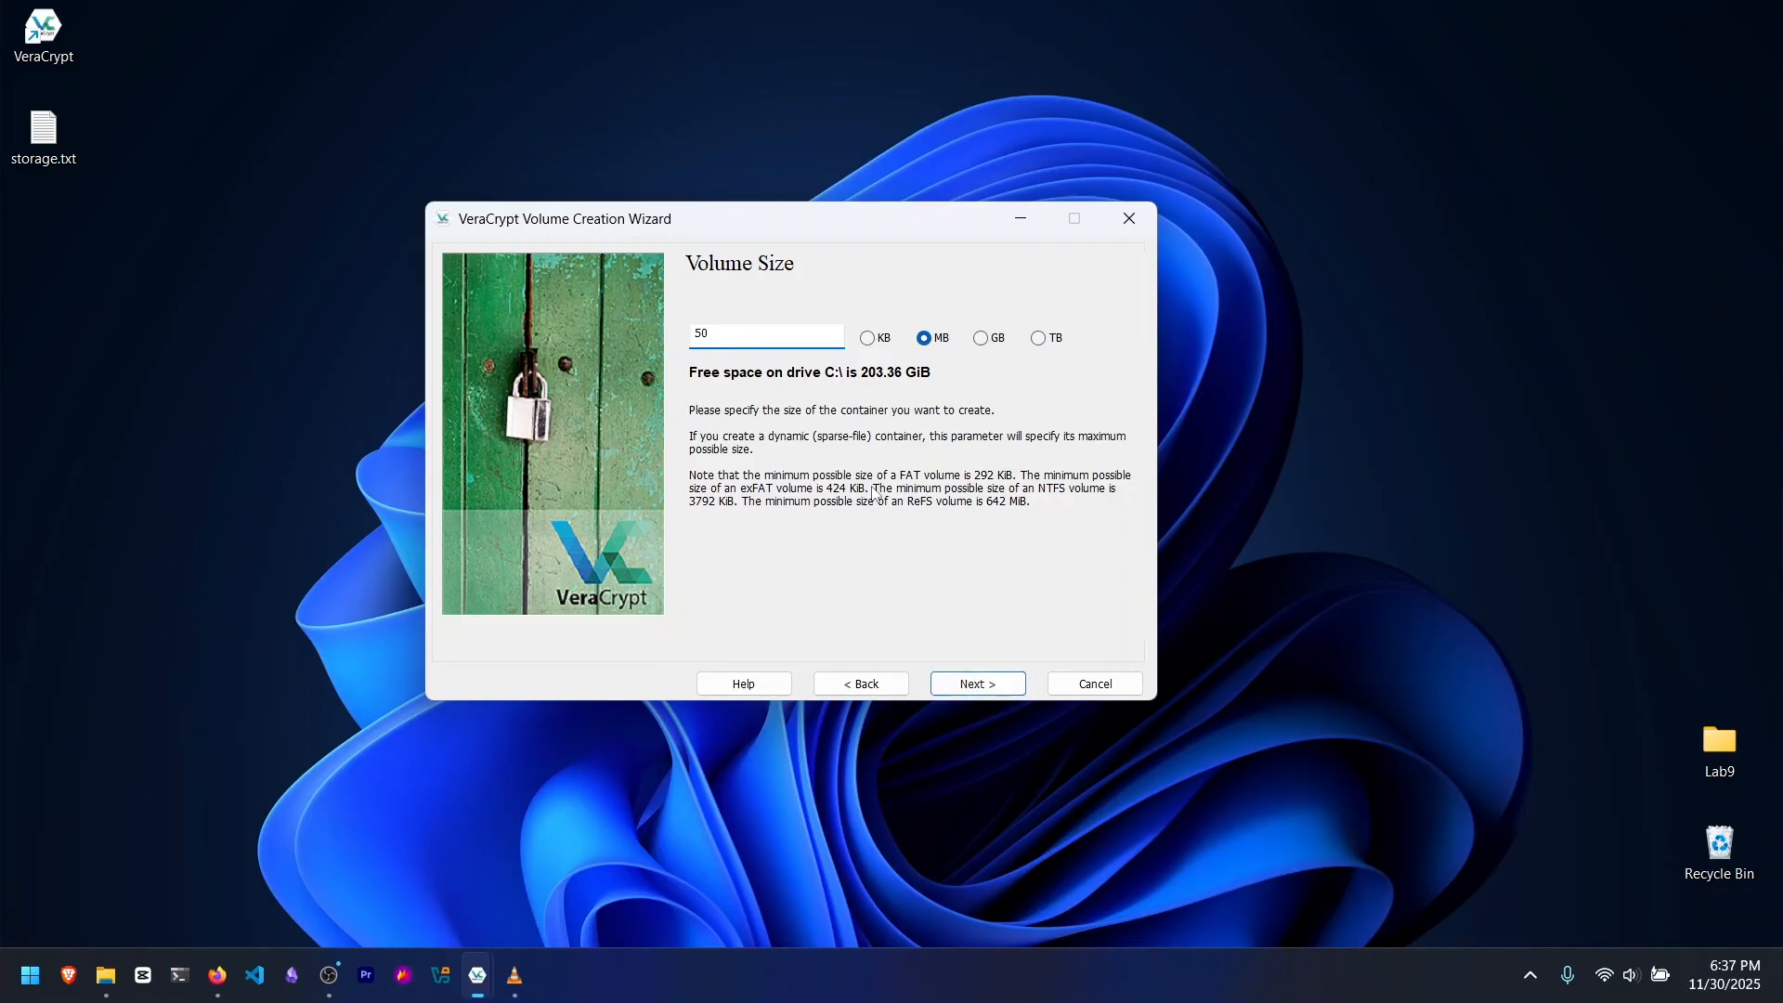
left_click(1006, 686)
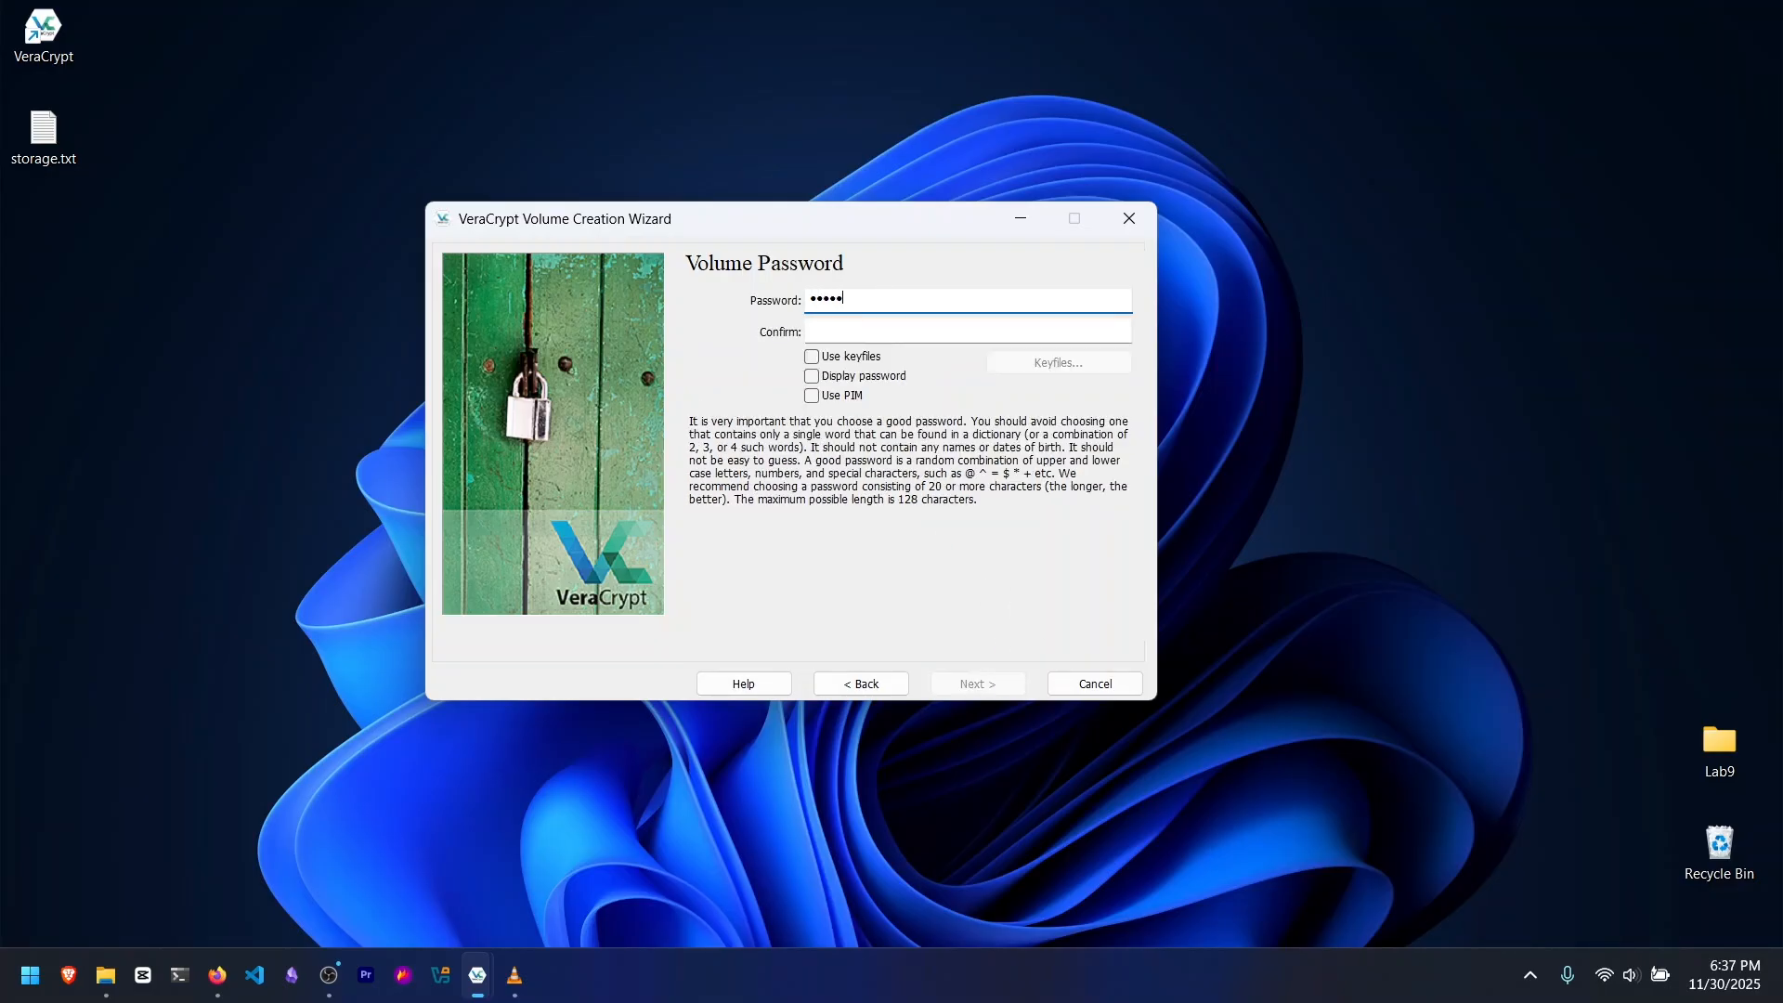
Step: Enter and confirm the volume password, accepting the use of a short password
key("Tab")
type("P•••••••")
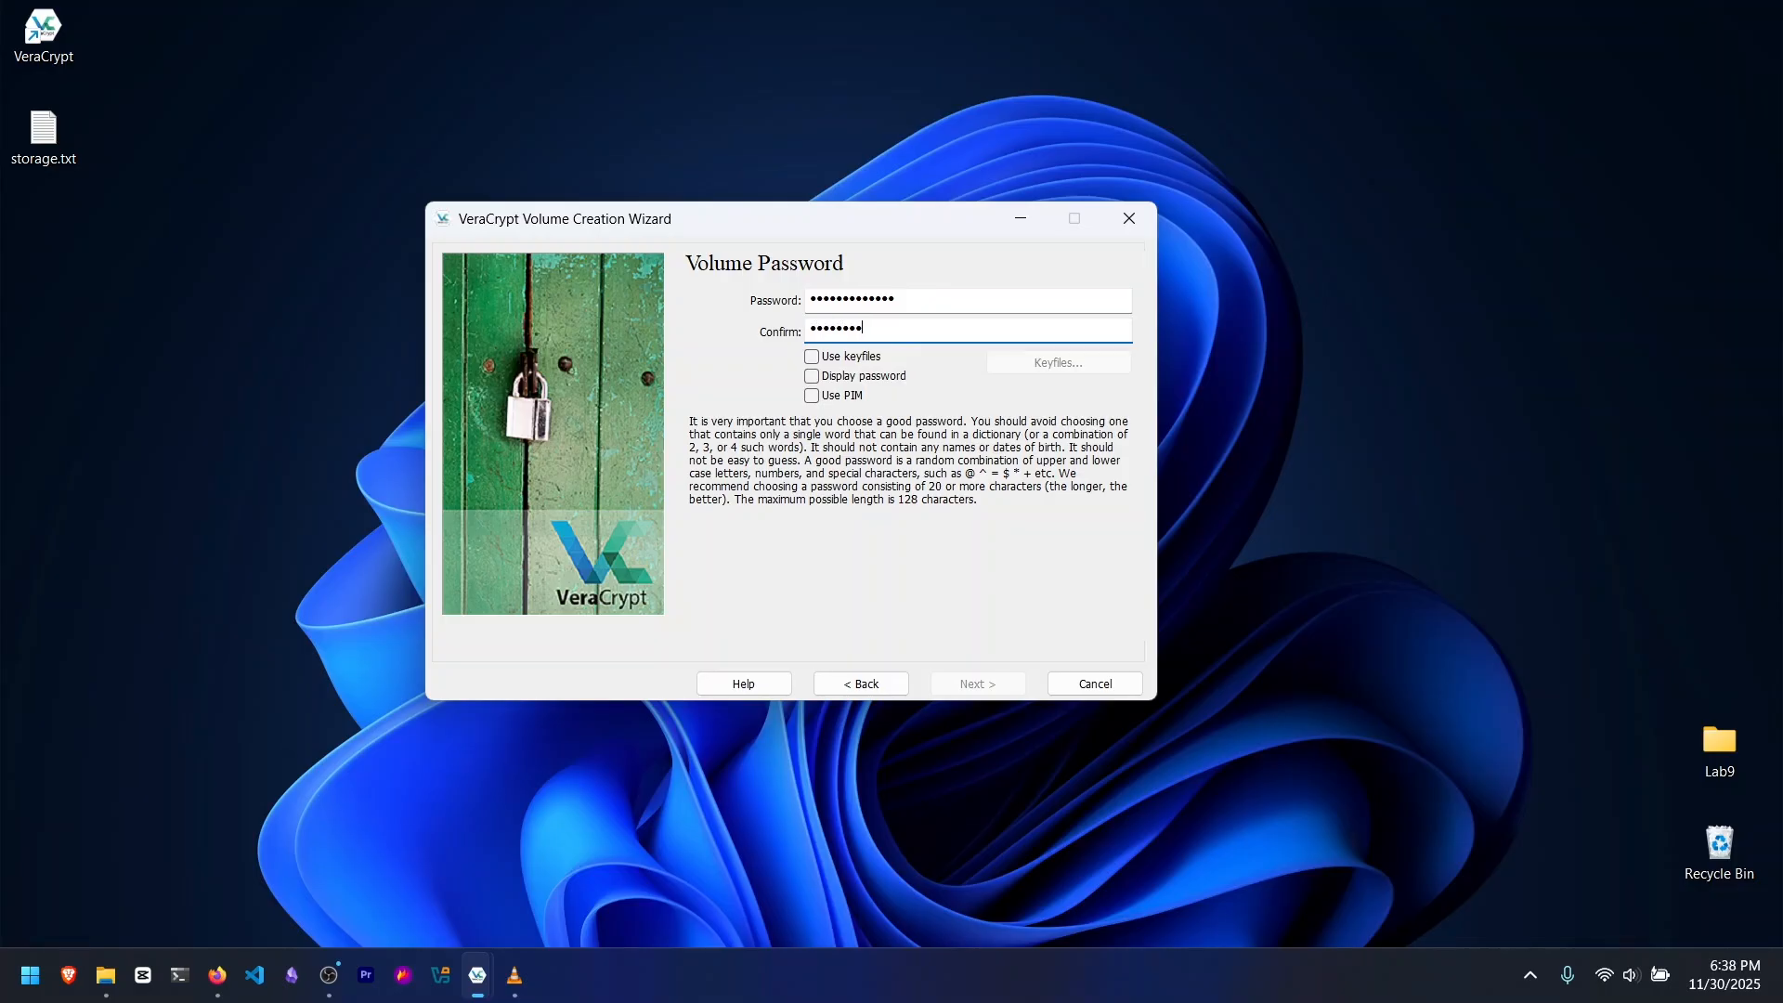
type("•••••")
left_click(982, 685)
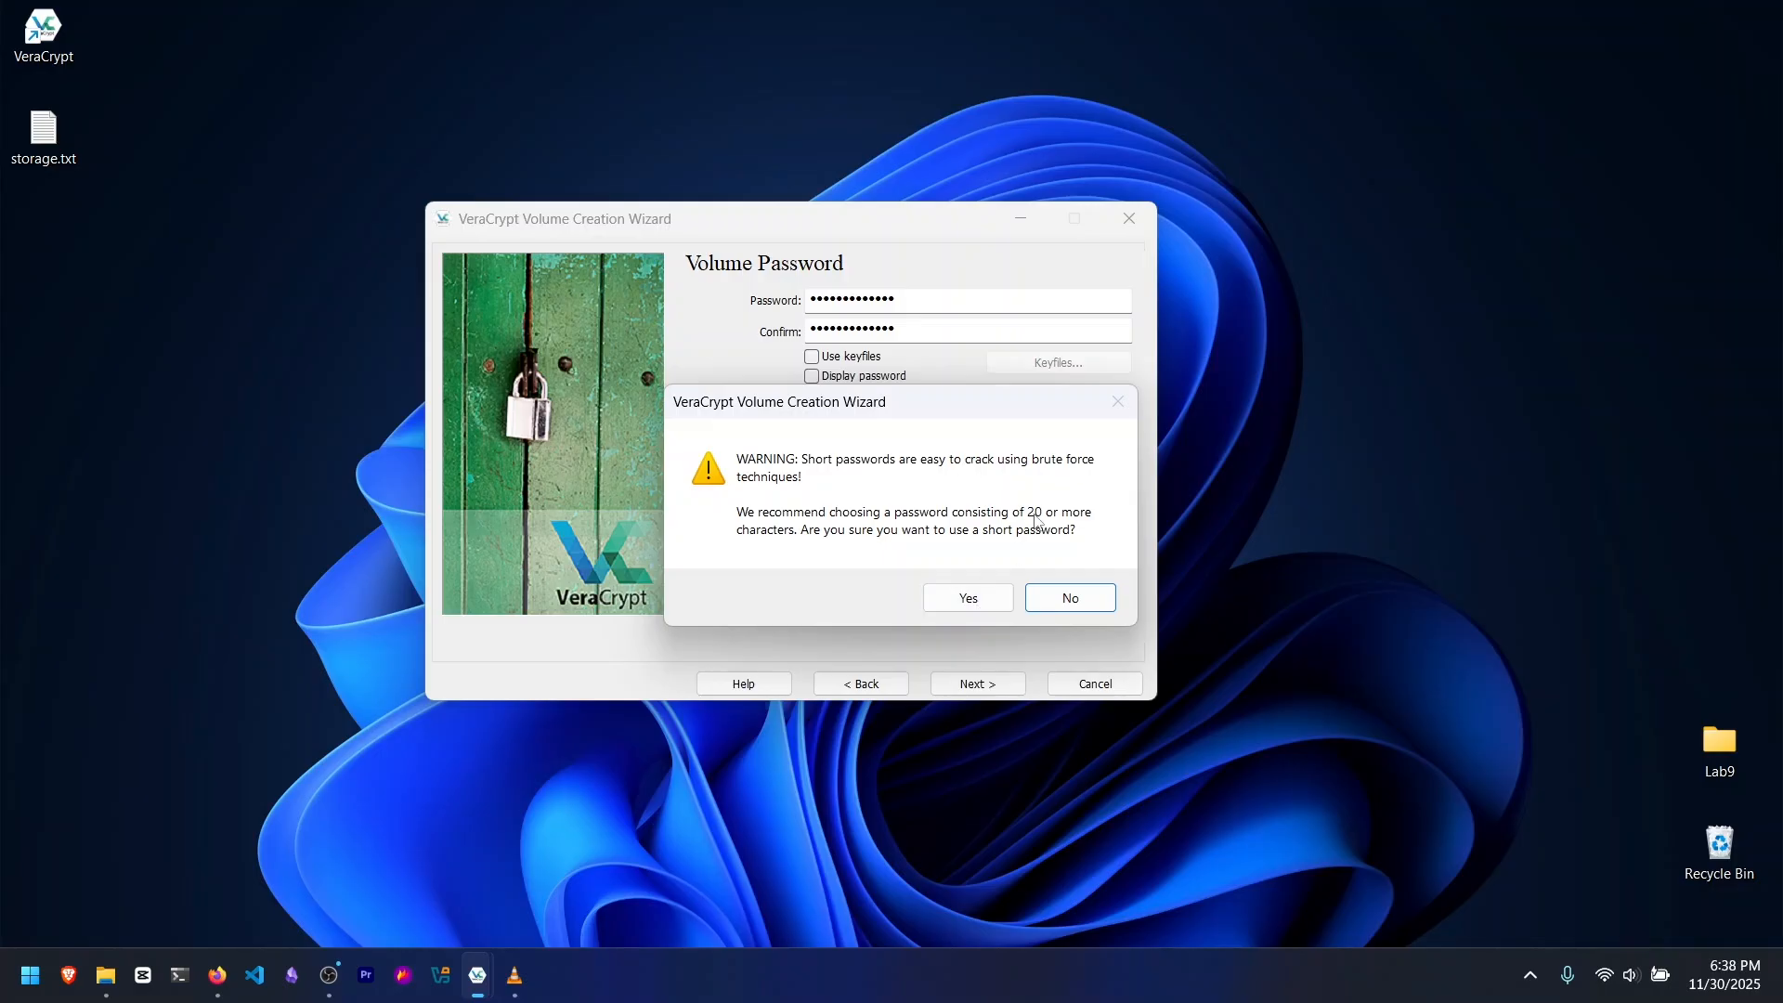
left_click(966, 603)
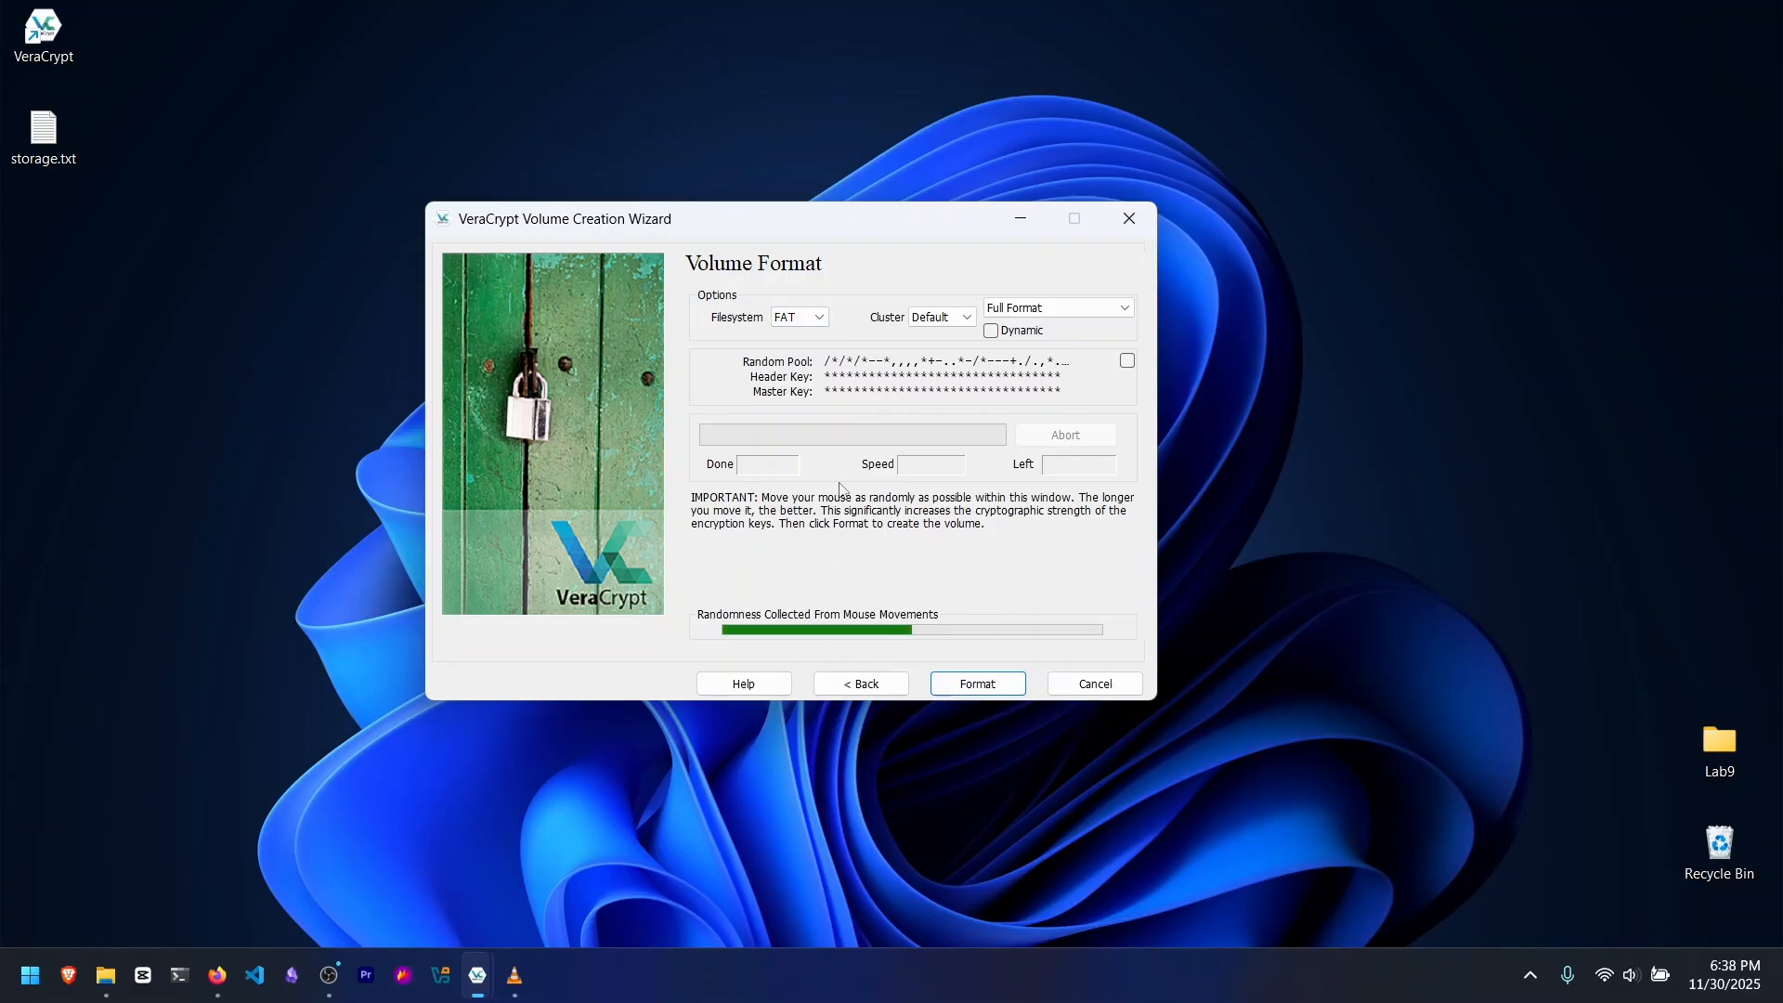
Step: Review the filesystem and format type options, keeping FAT and Full Format
left_click(792, 317)
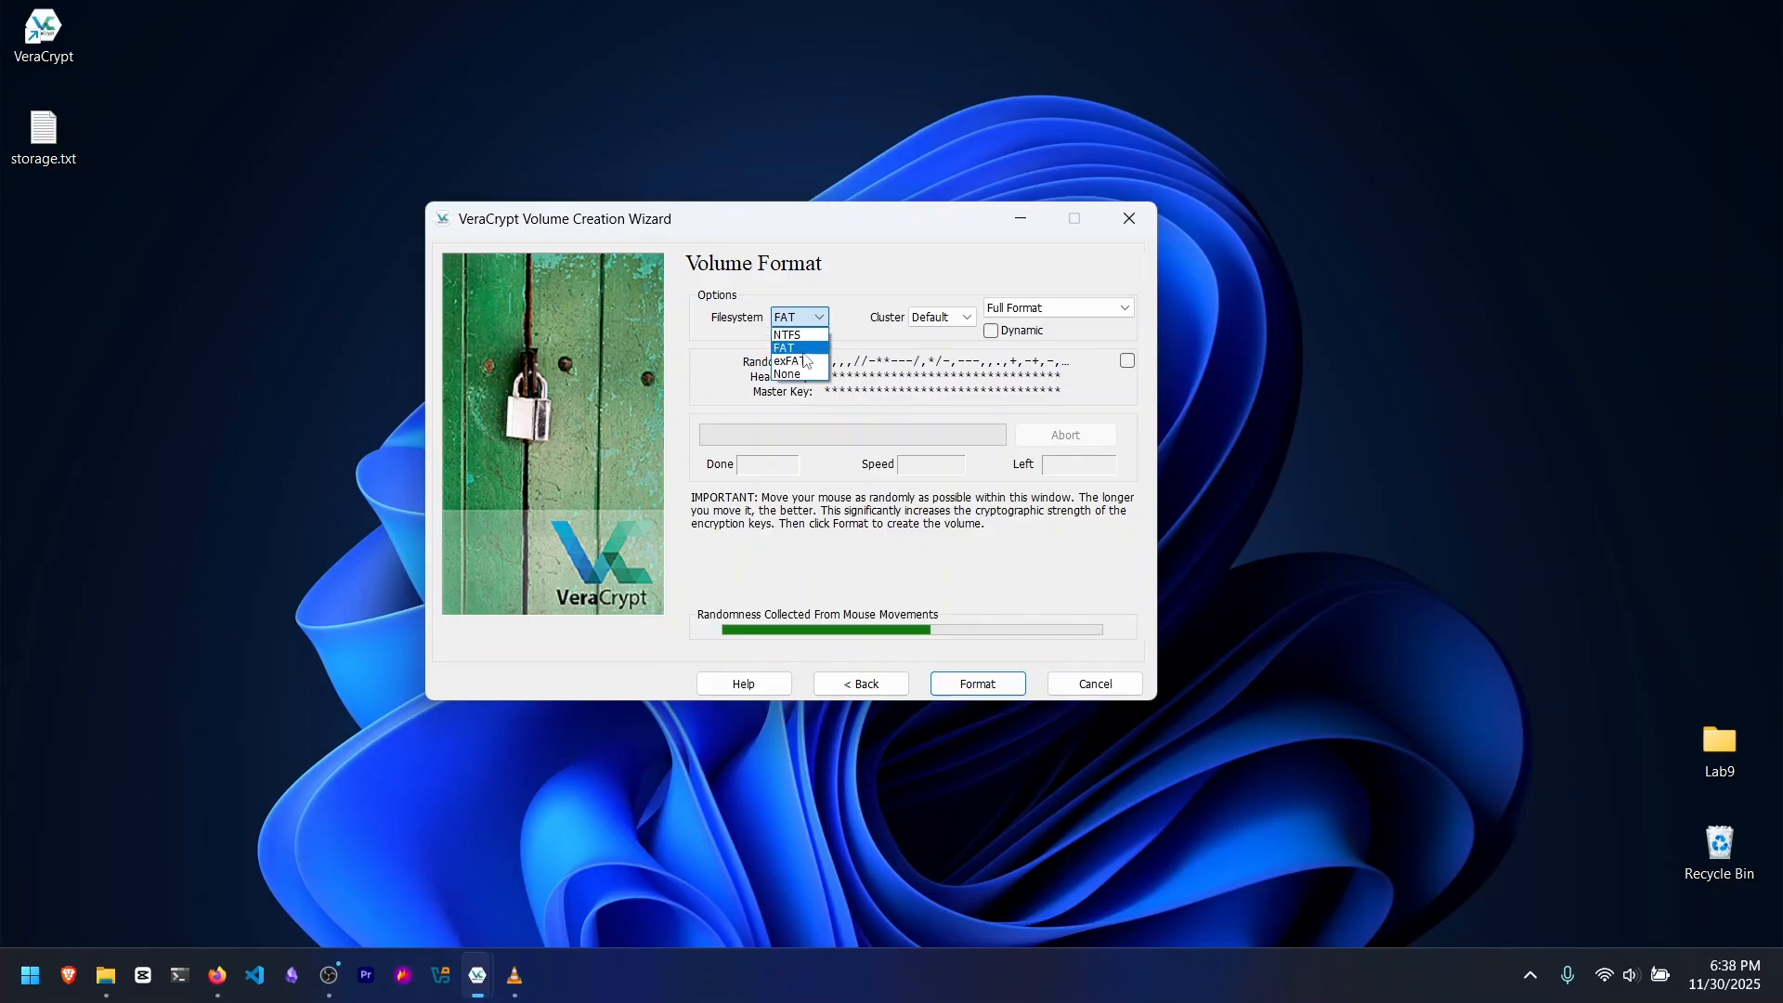
left_click(812, 318)
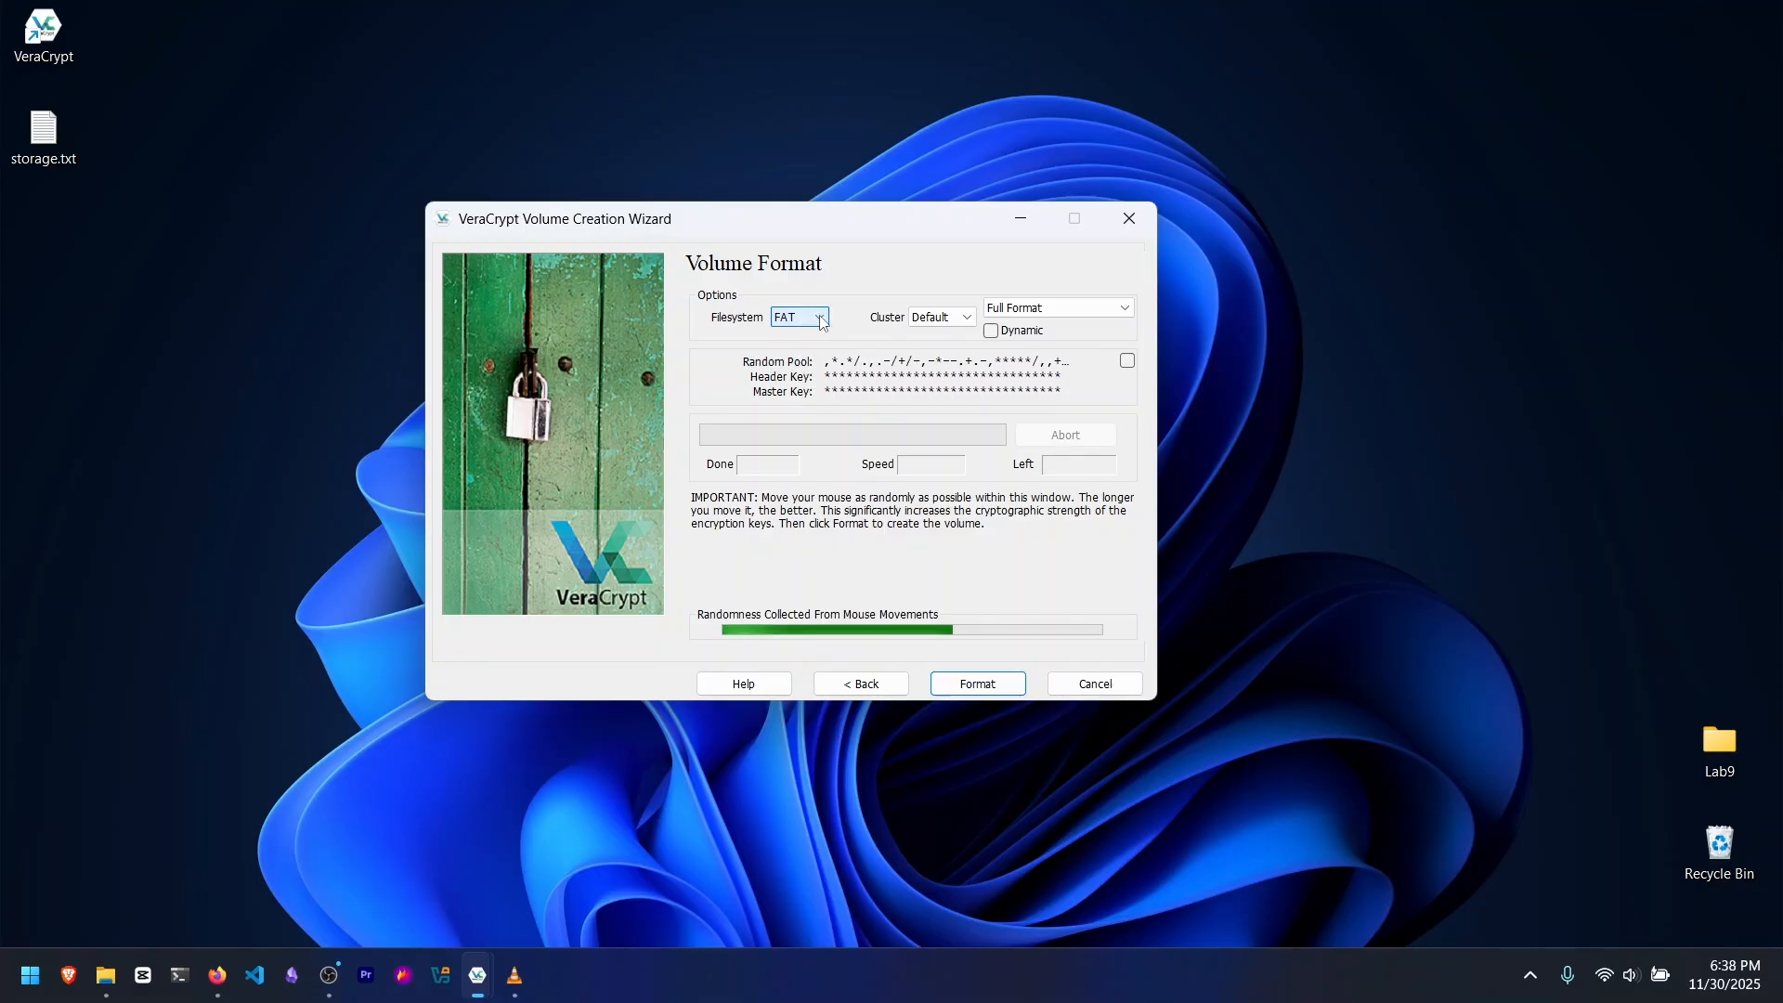
left_click(1019, 311)
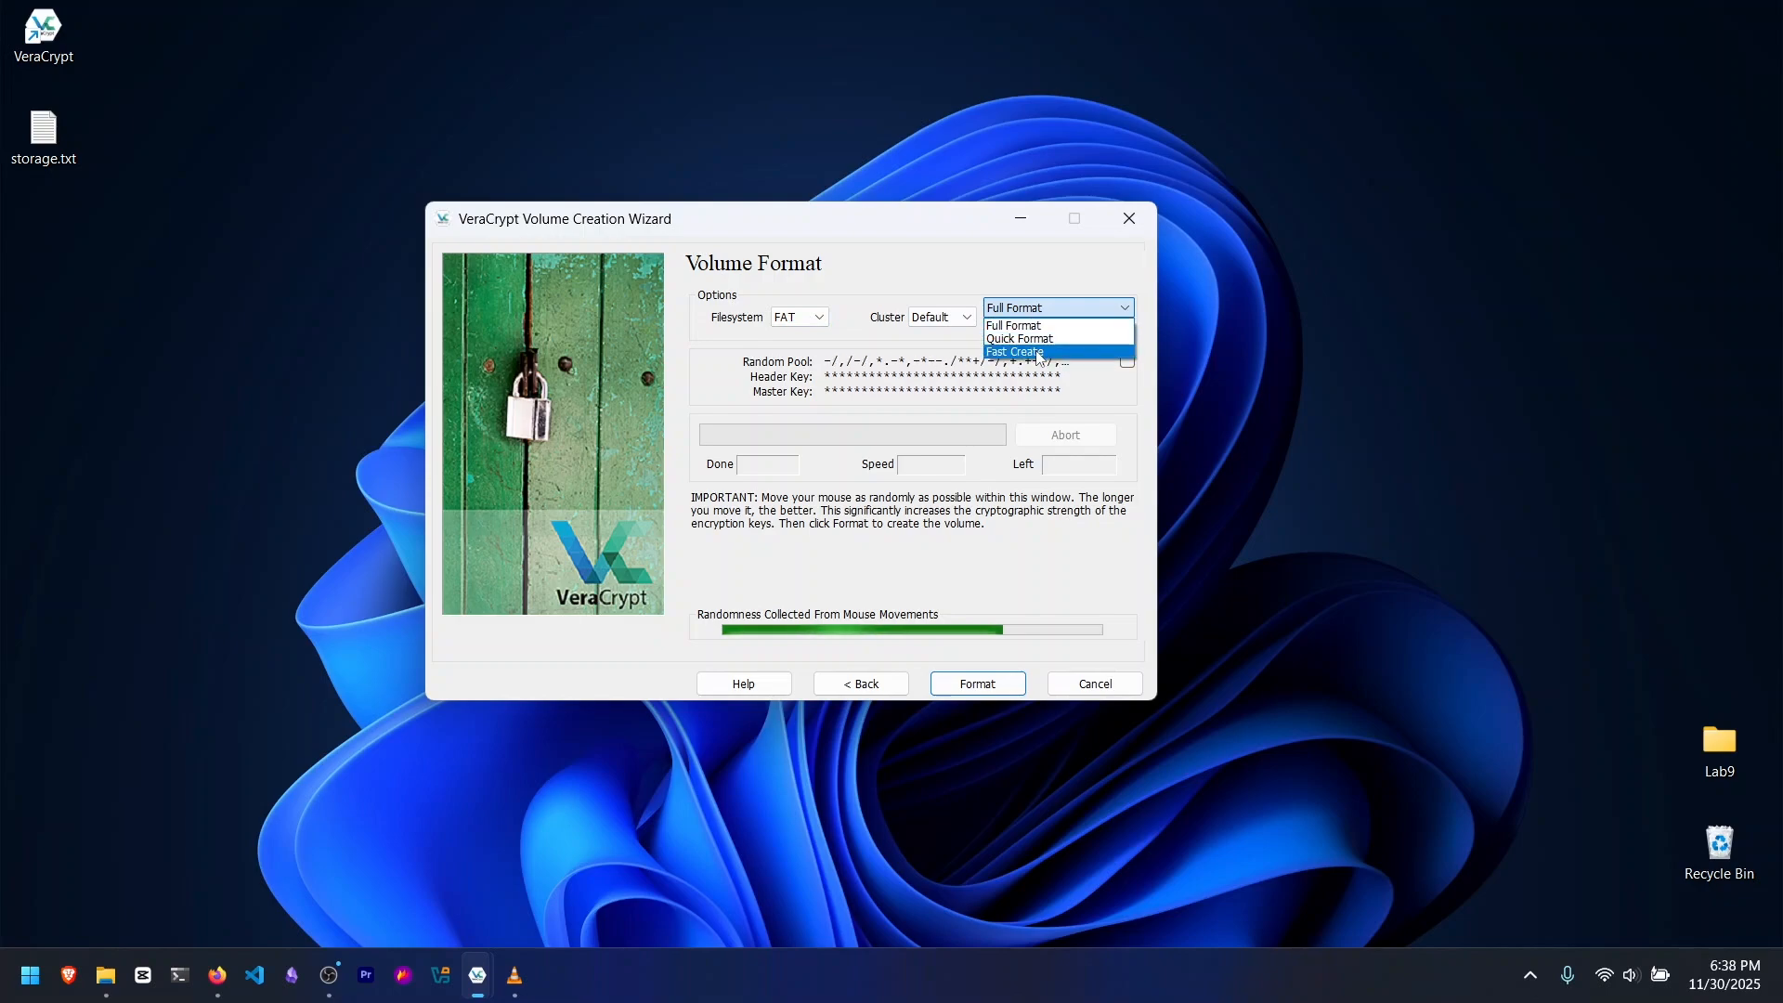
left_click(1047, 308)
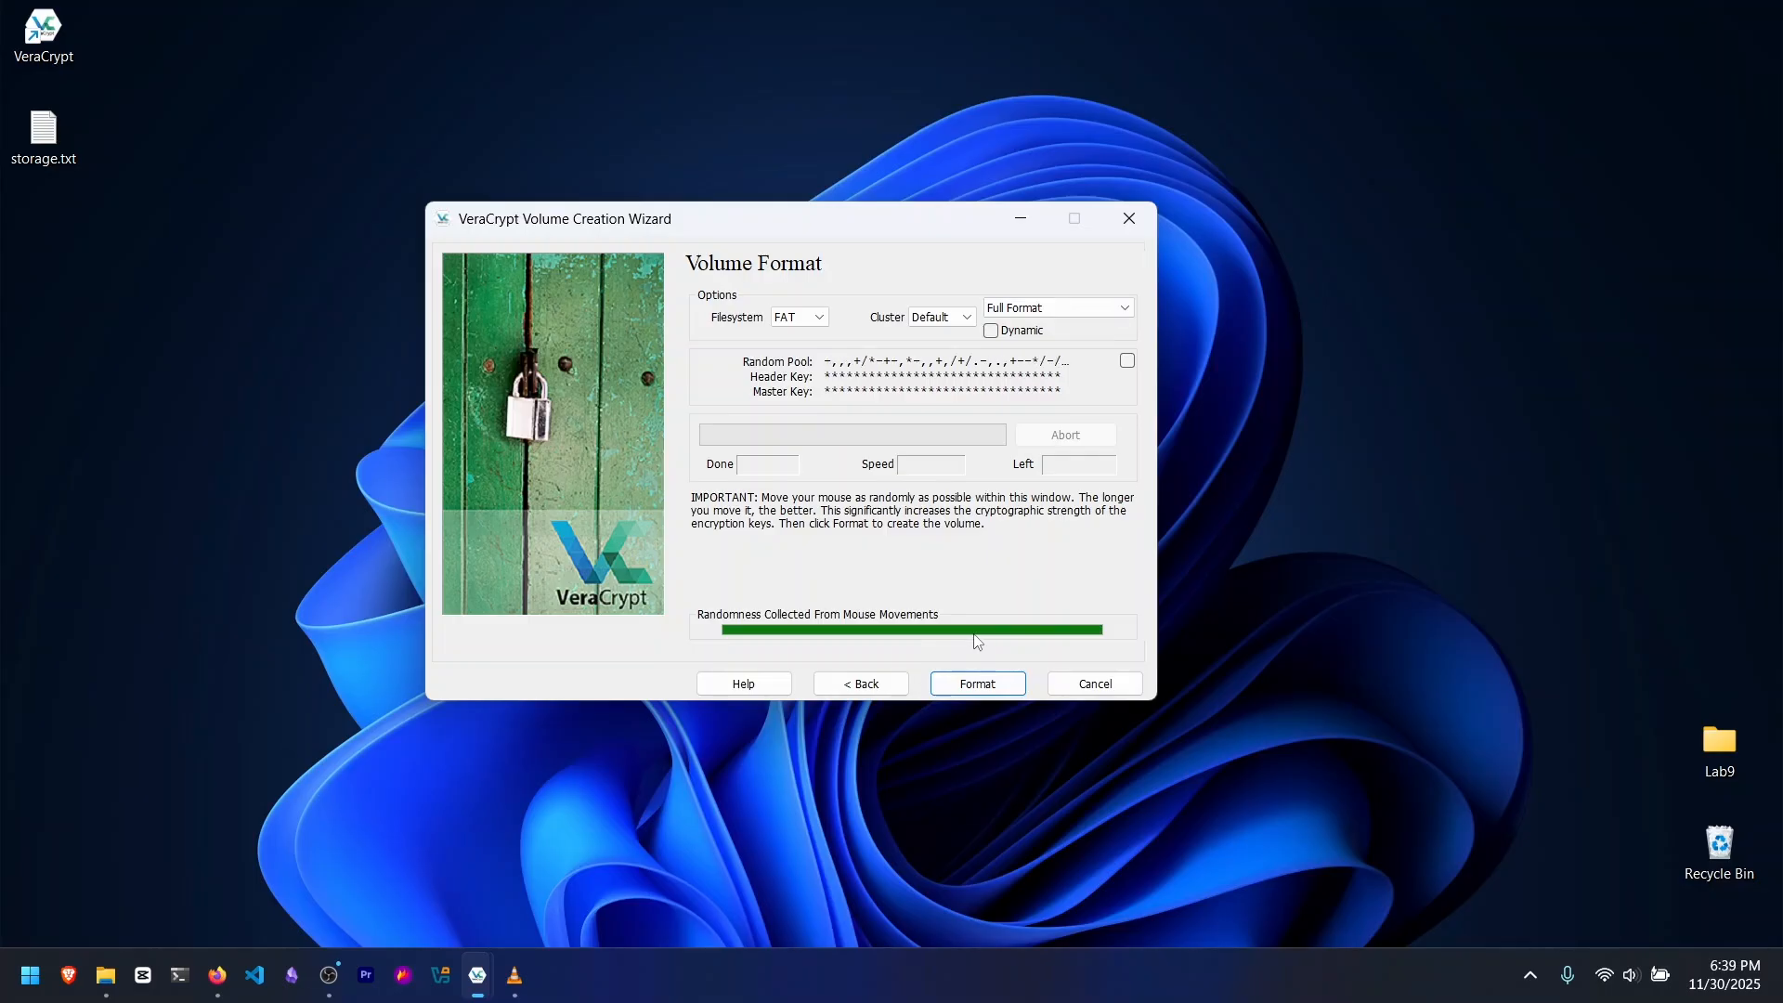
Step: Format the volume, agreeing to replace the existing storage.txt, and exit the creation wizard
left_click(982, 683)
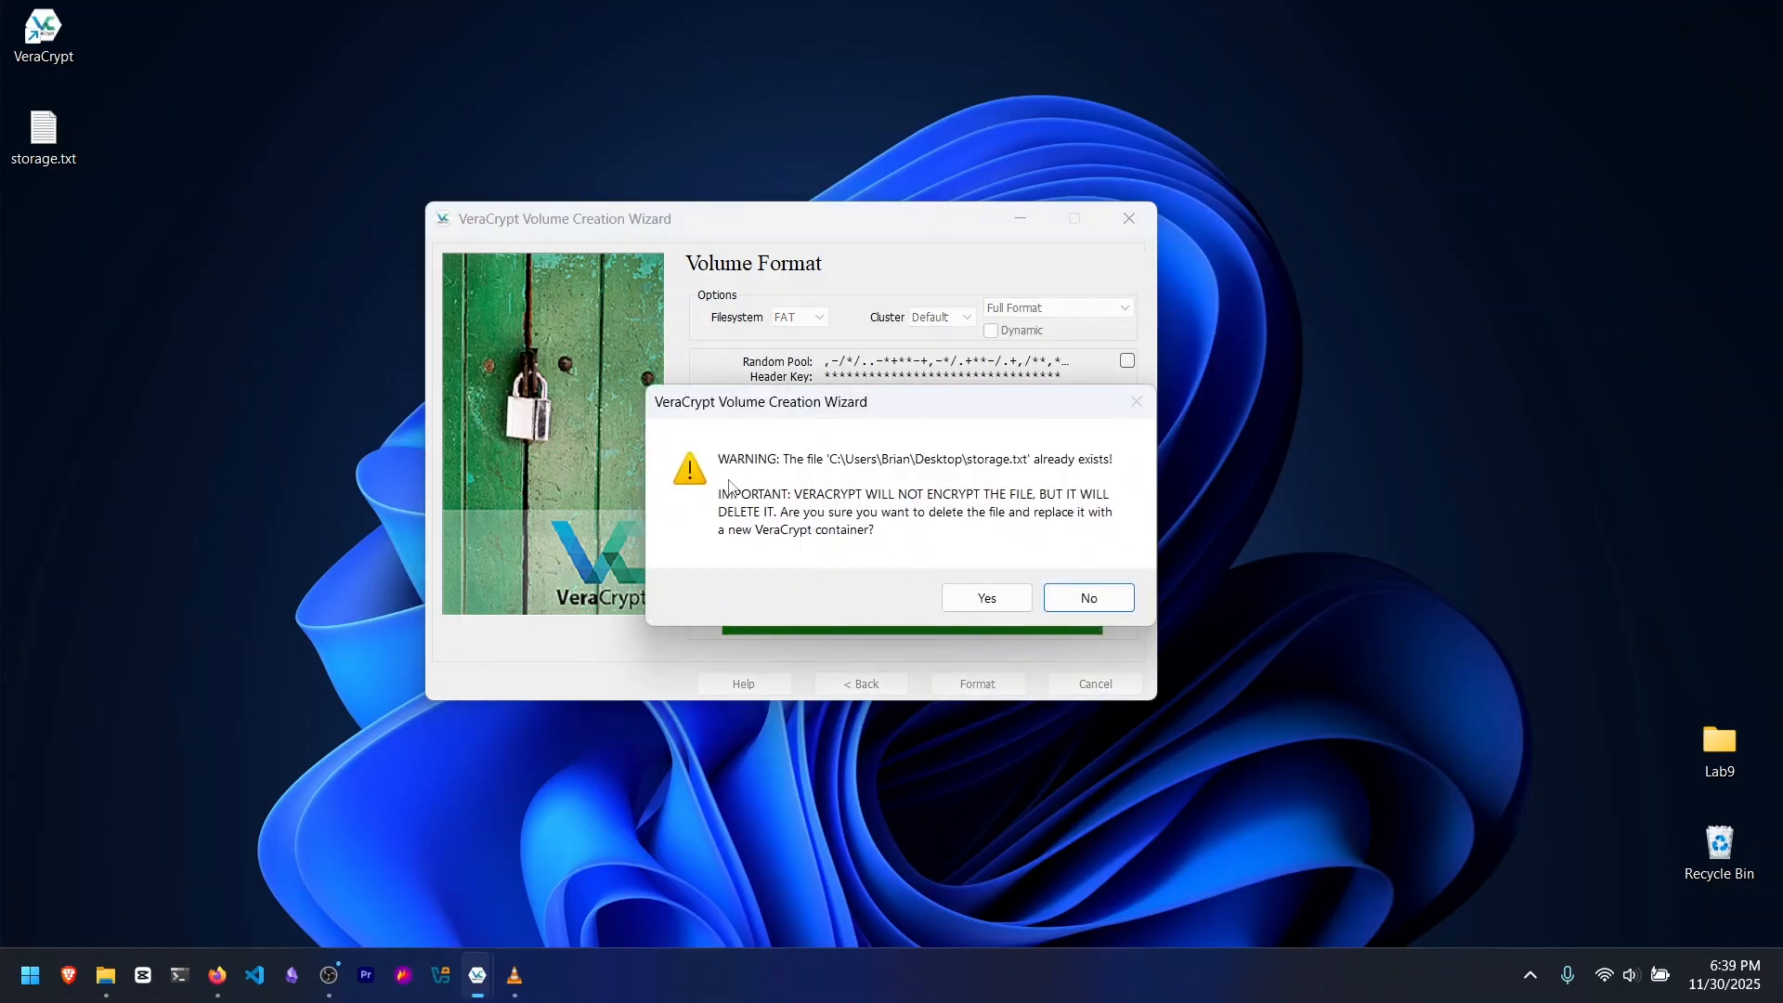
left_click_drag(759, 411, 750, 403)
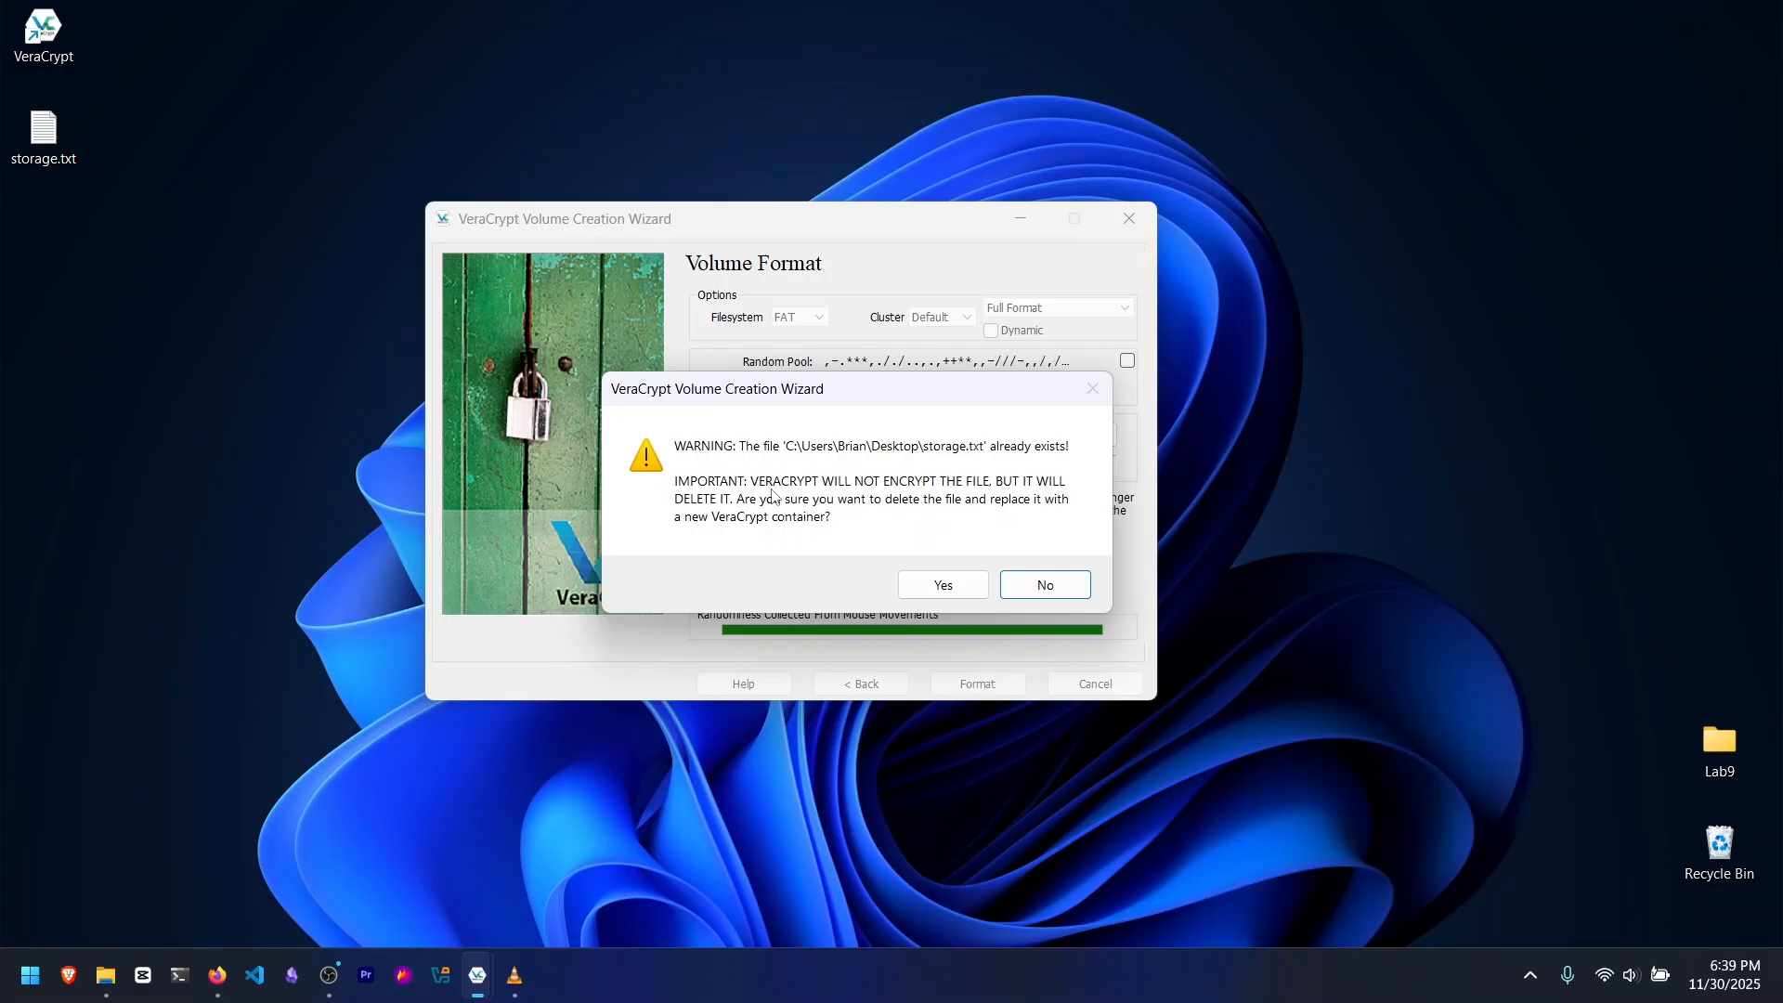
left_click(961, 583)
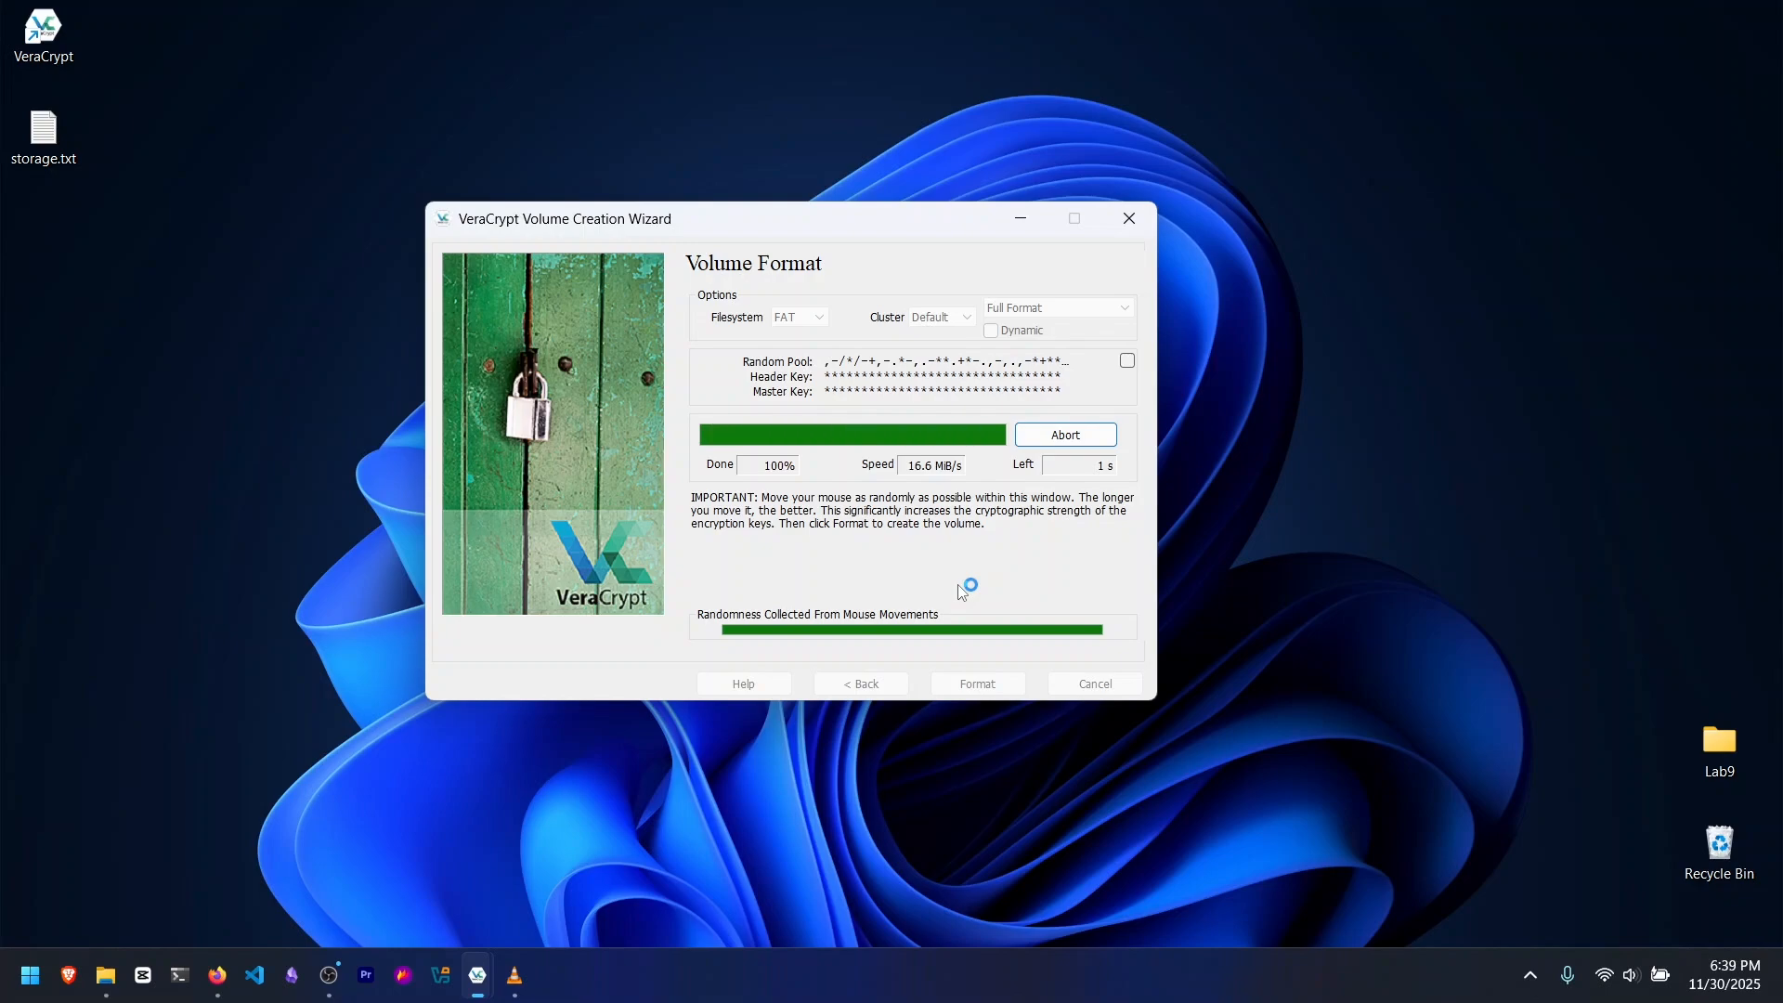
mouse_move(867, 431)
left_mouse_down()
mouse_move(863, 406)
mouse_move(870, 419)
left_mouse_up()
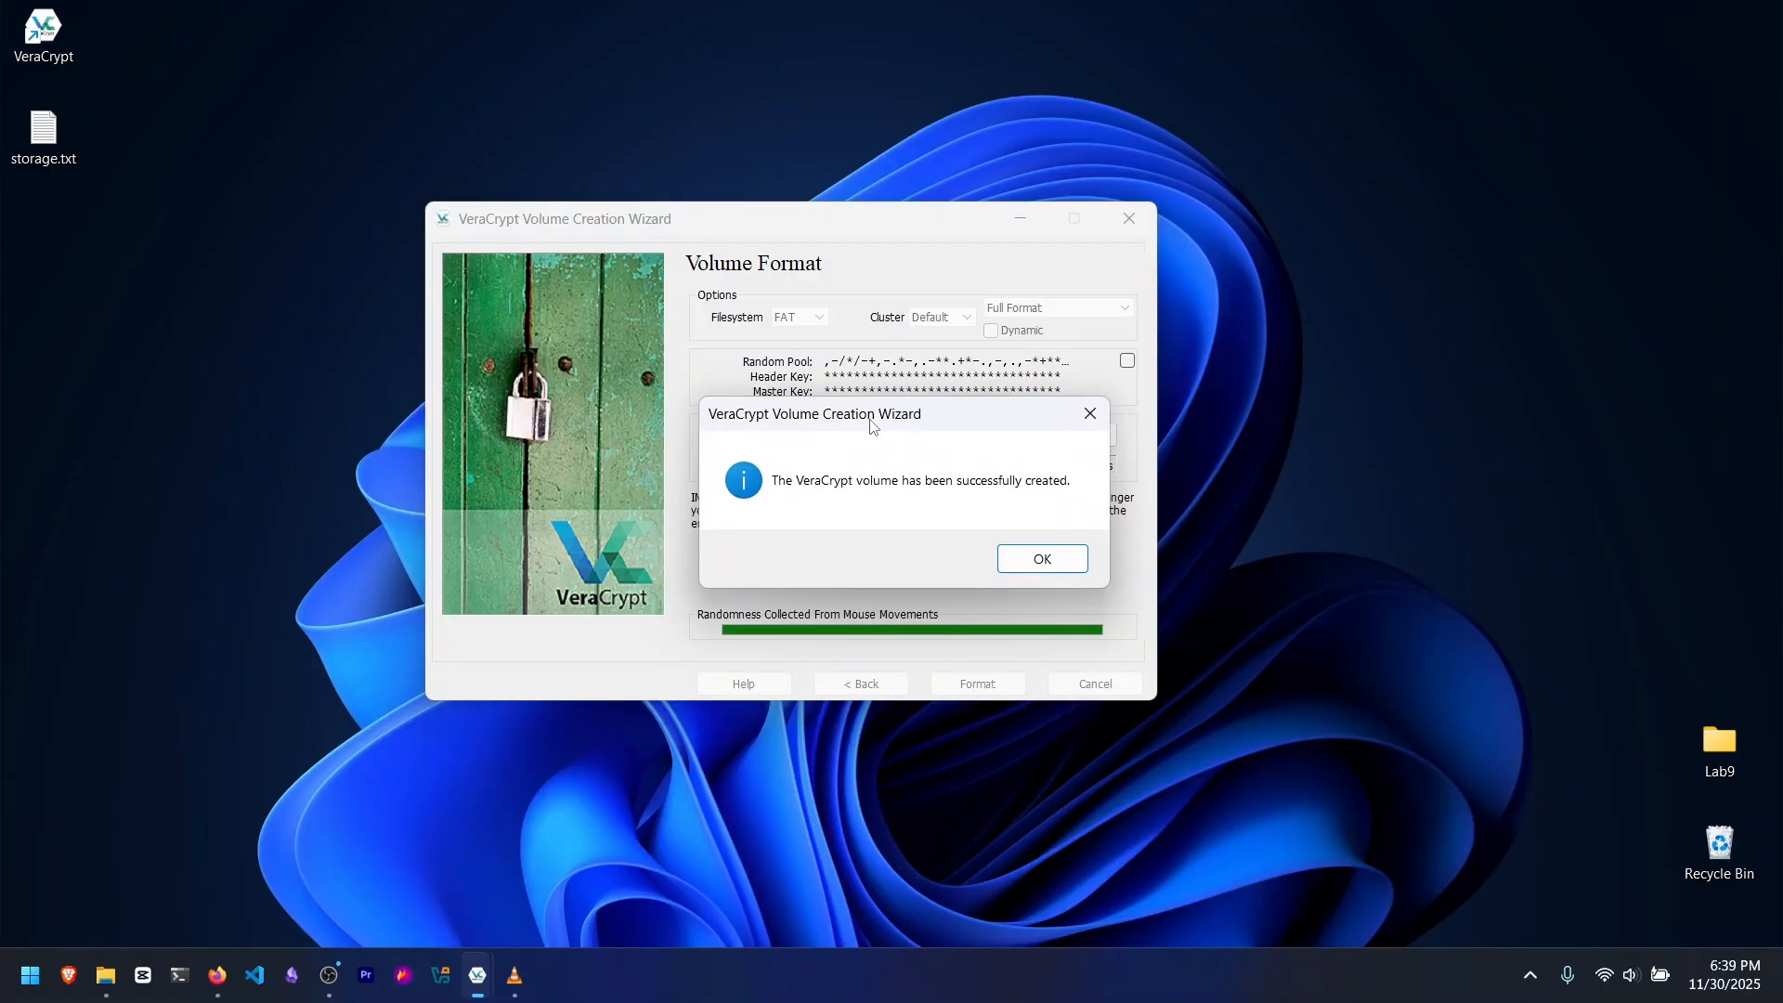
mouse_move(873, 426)
left_mouse_down()
mouse_move(894, 449)
mouse_move(838, 419)
mouse_move(857, 431)
left_mouse_up()
left_click(1022, 568)
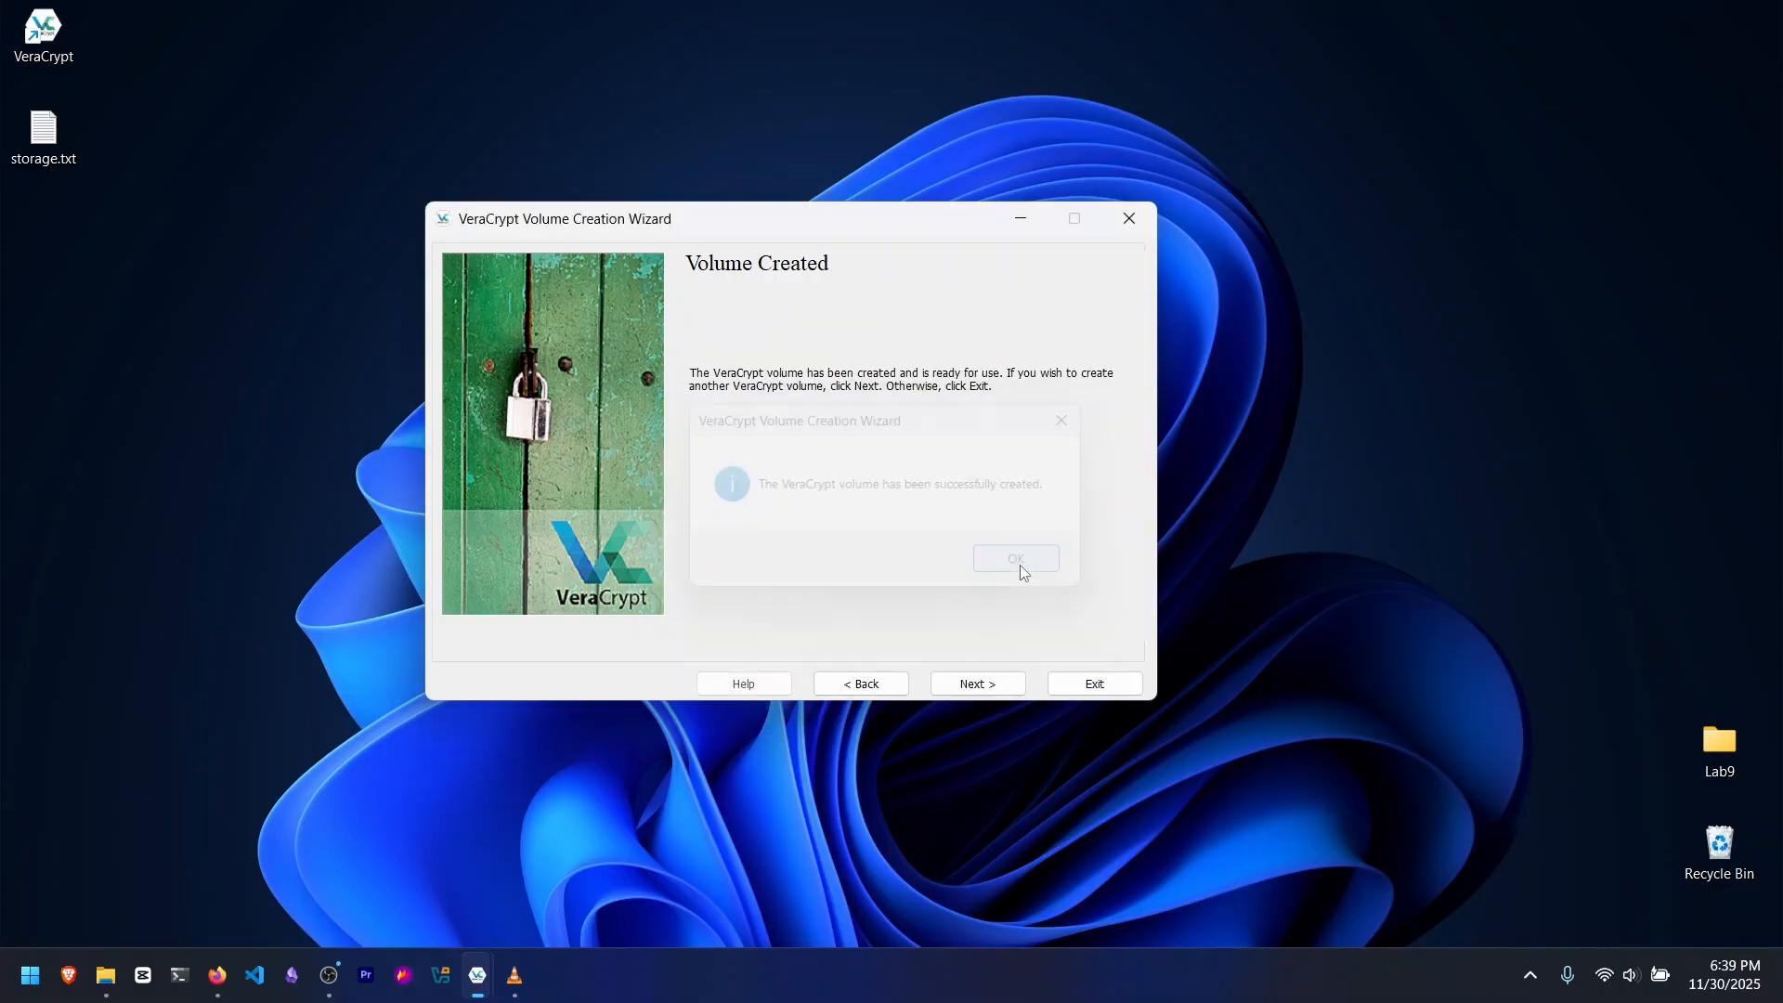
left_click(1095, 685)
Step: Check the size of storage.txt on the desktop in its file properties and close them
mouse_move(46, 135)
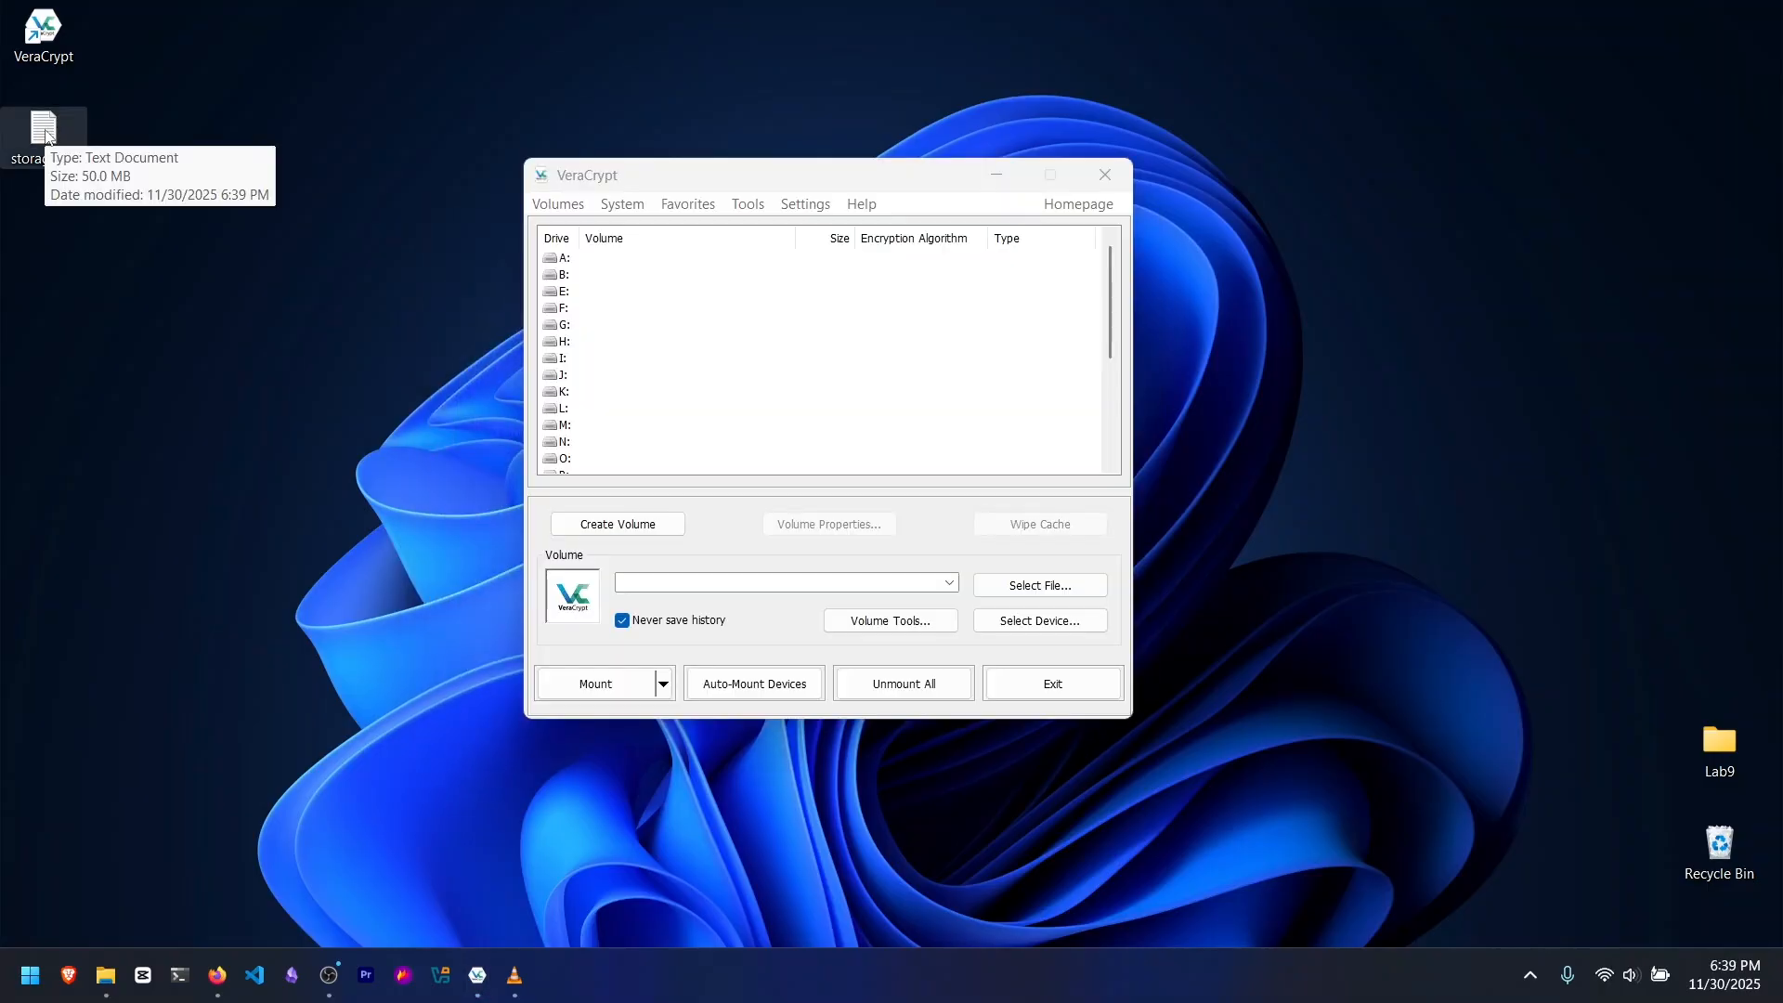
key("alt+Return")
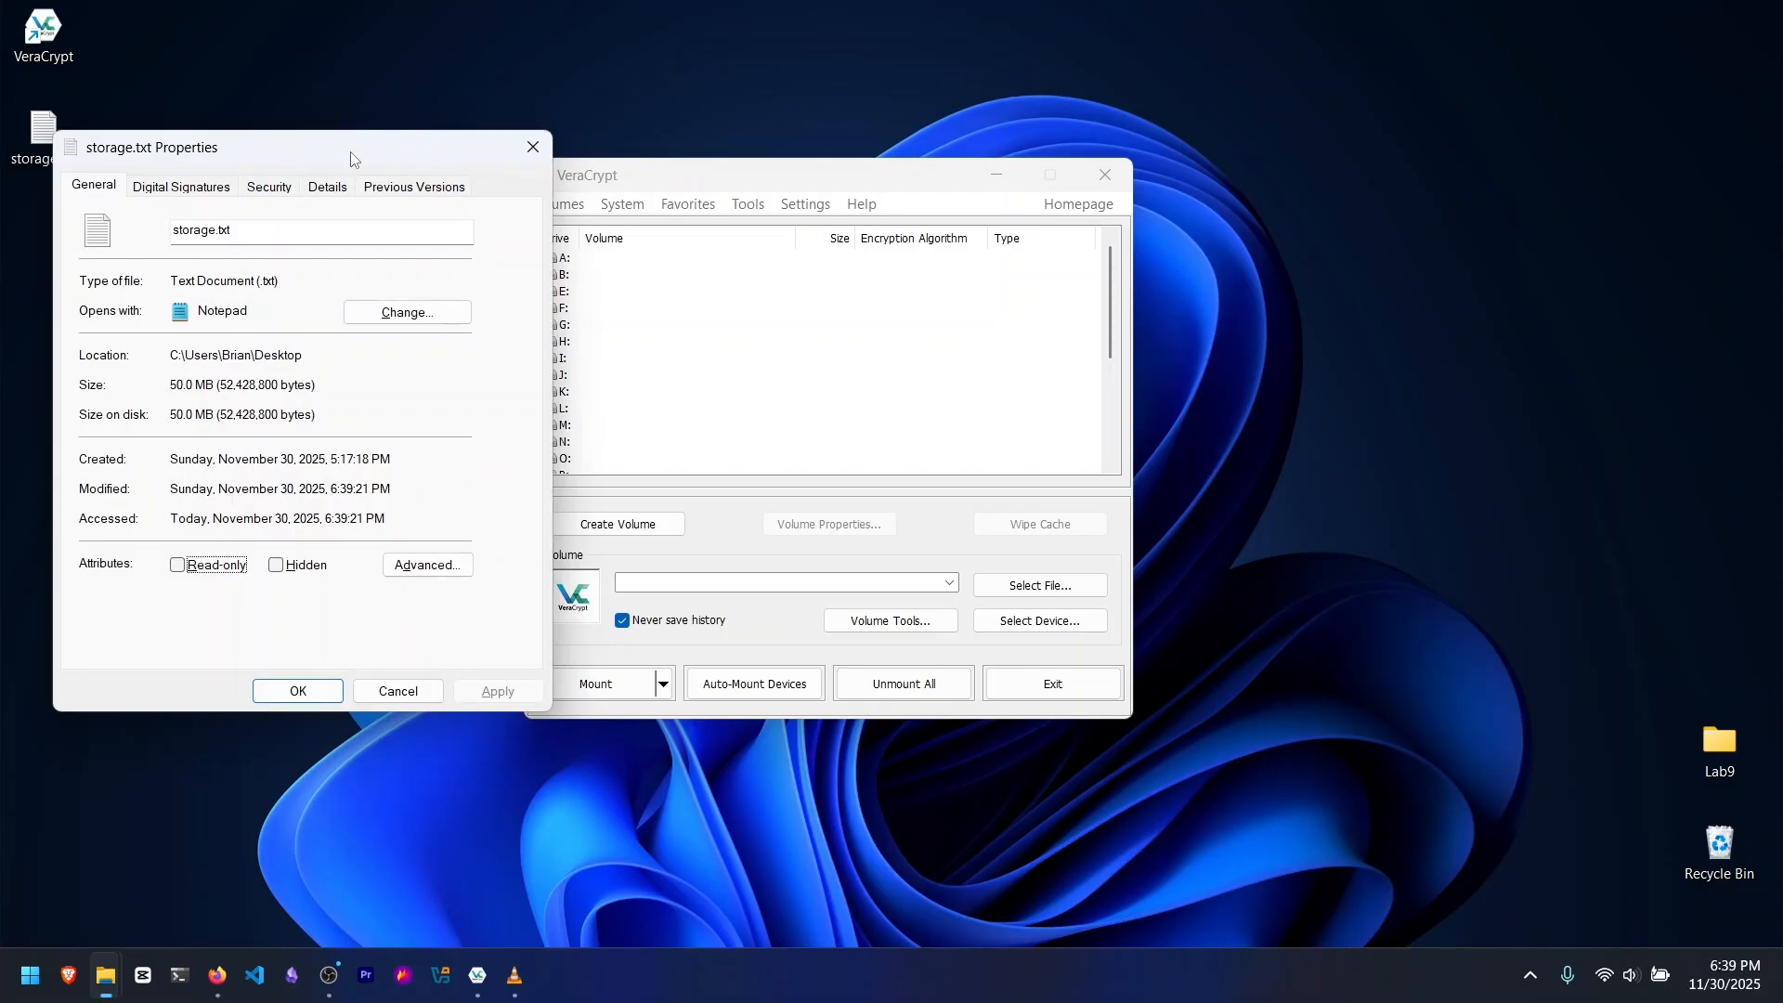
left_click_drag(353, 156, 389, 140)
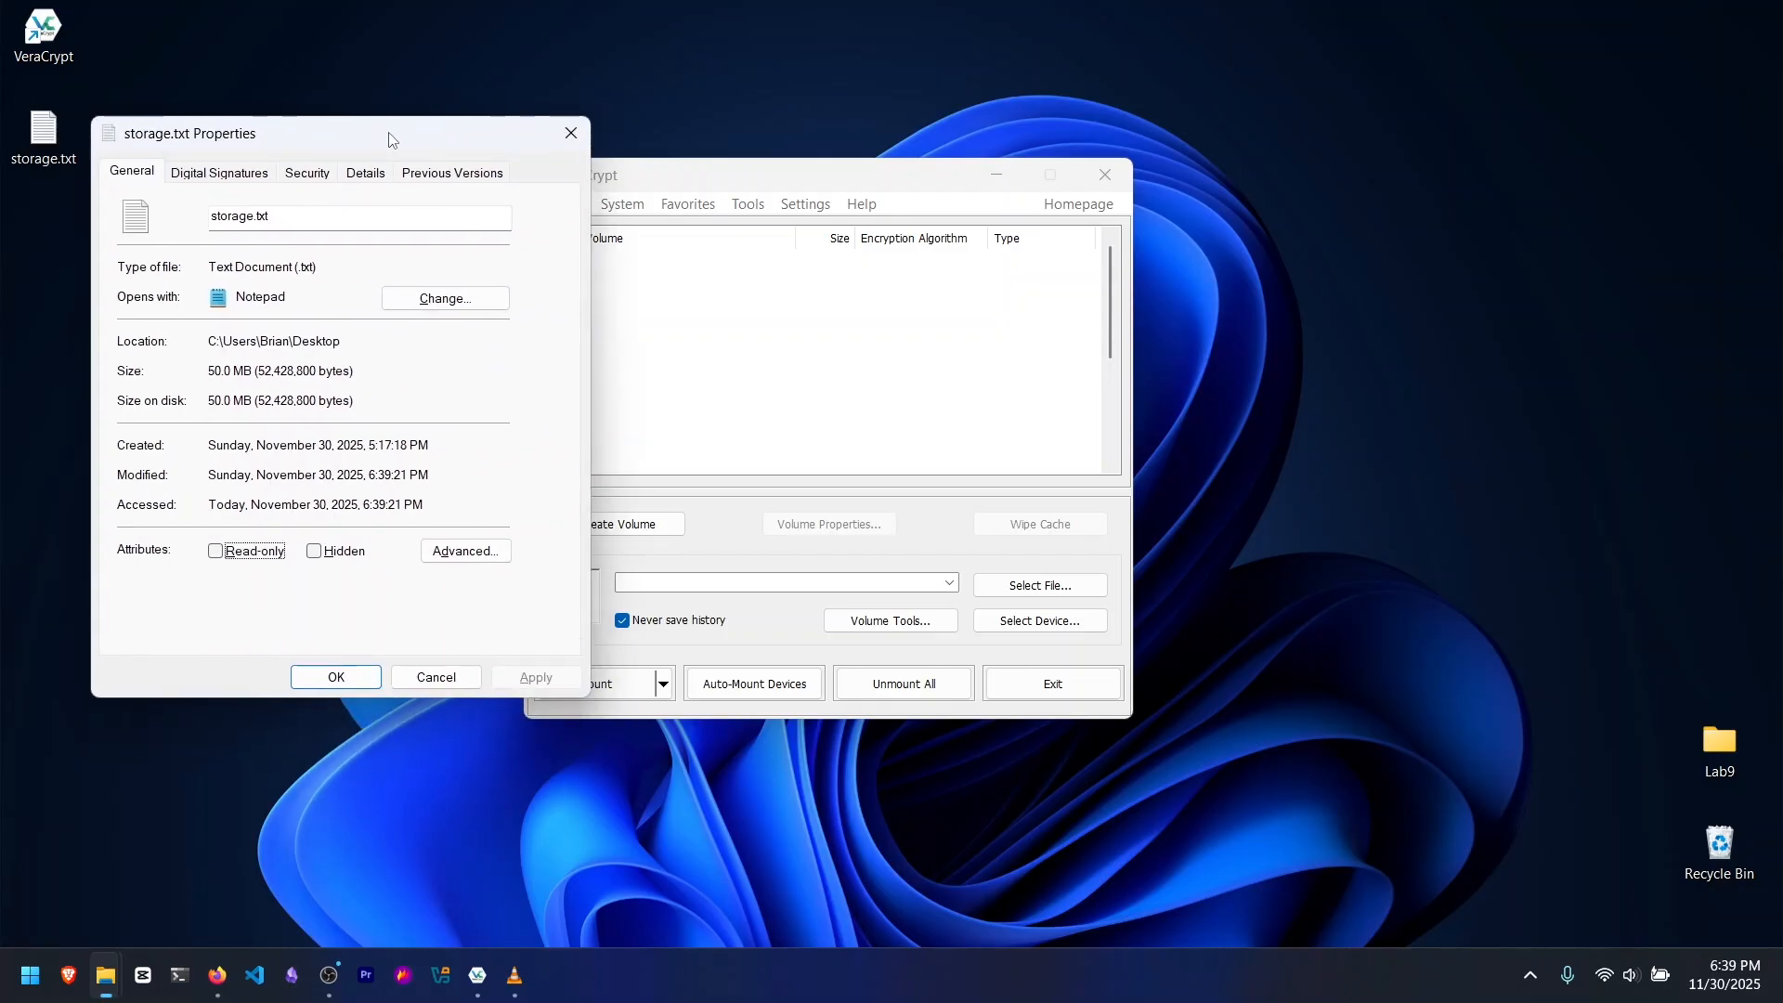
left_click(570, 135)
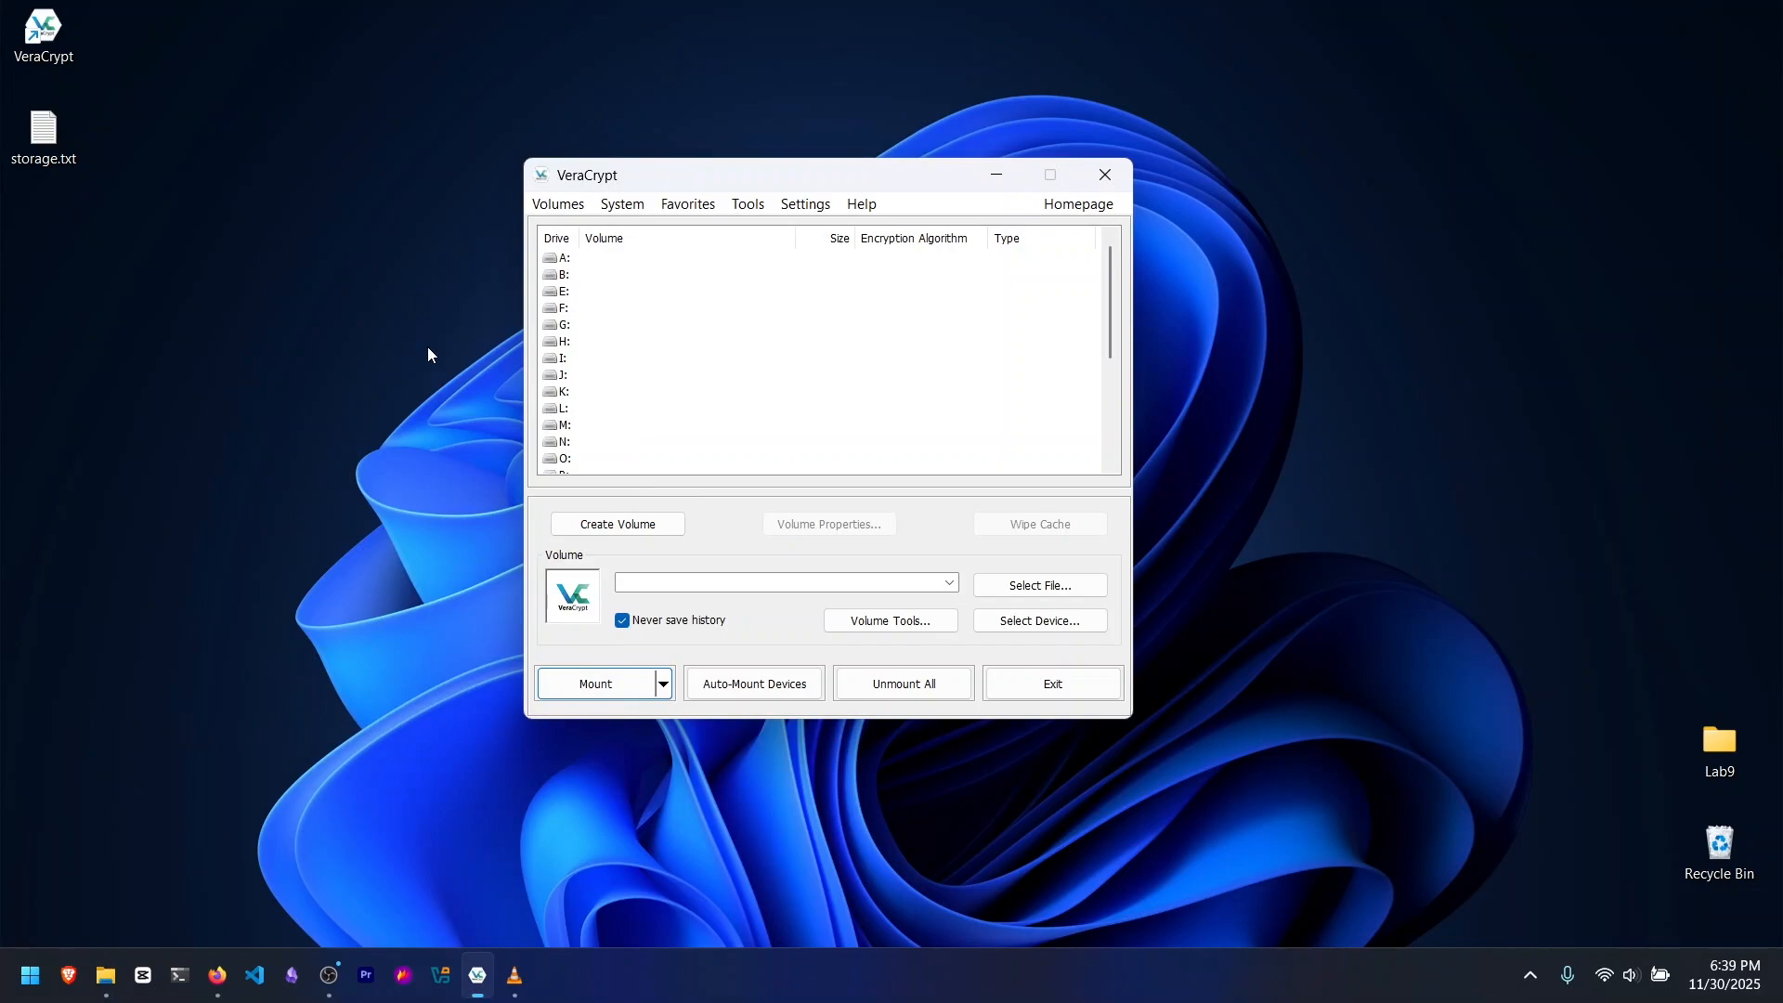
Step: Mount storage.txt from the Desktop as drive I:, entering the volume password
left_click(584, 361)
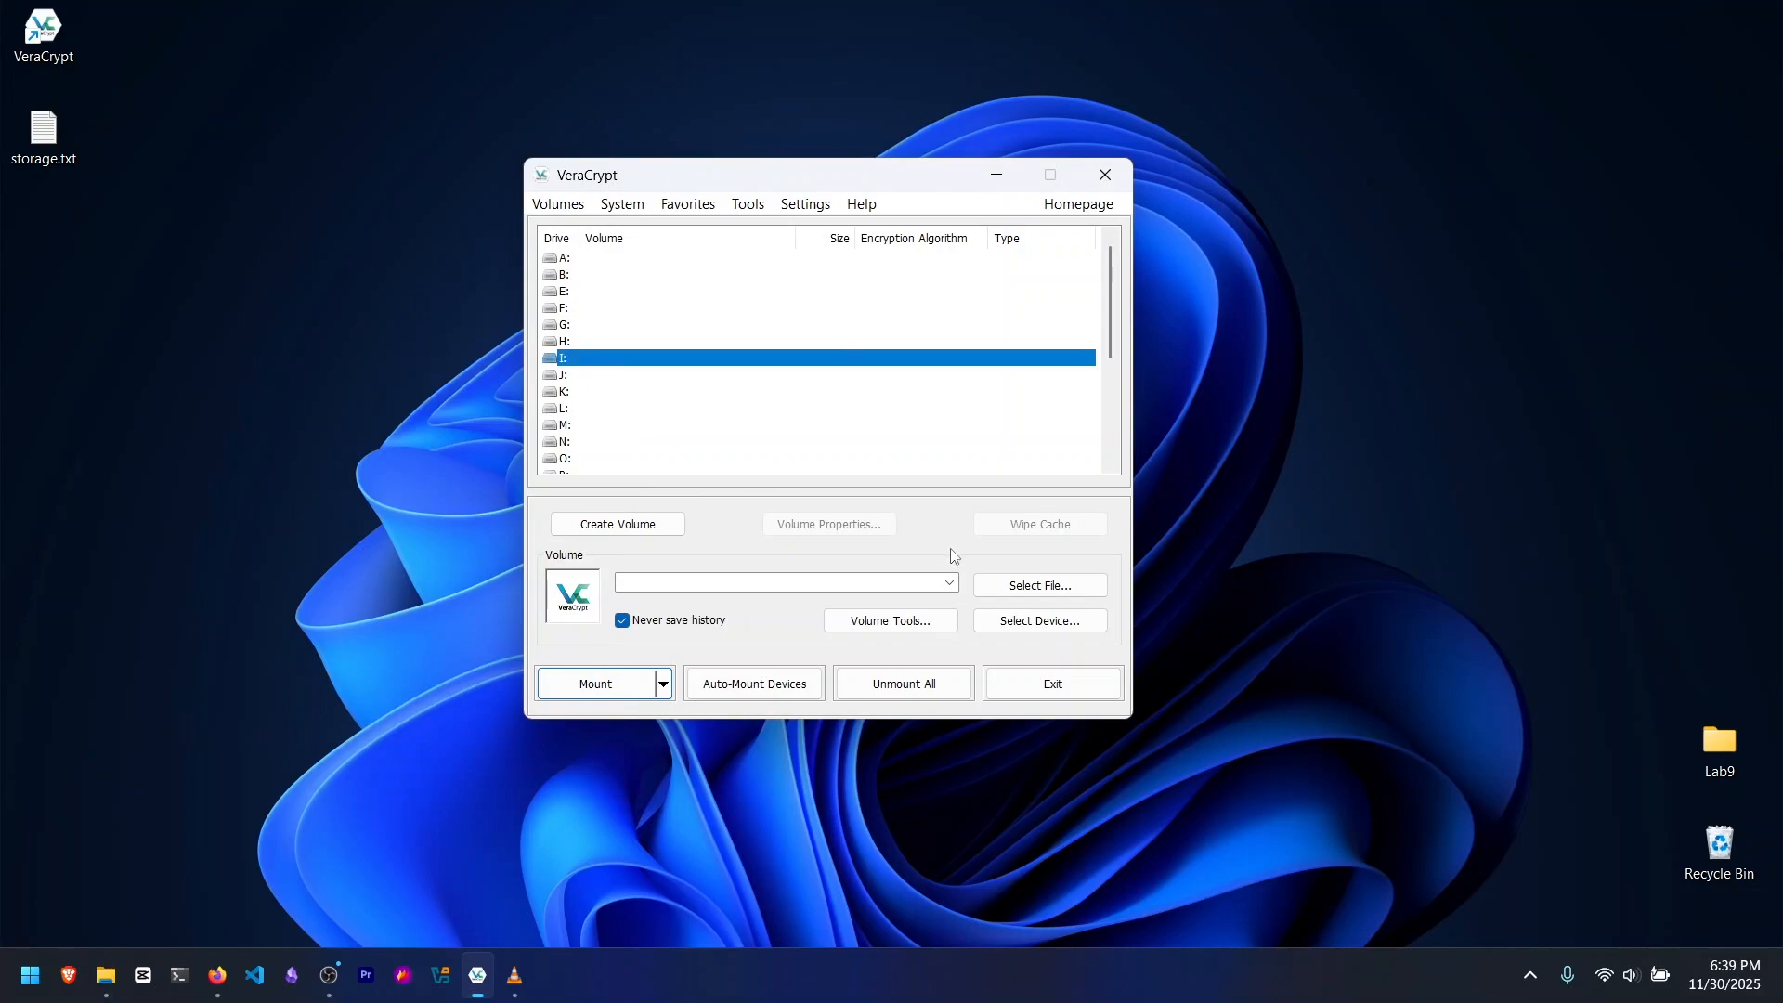
left_click(1021, 585)
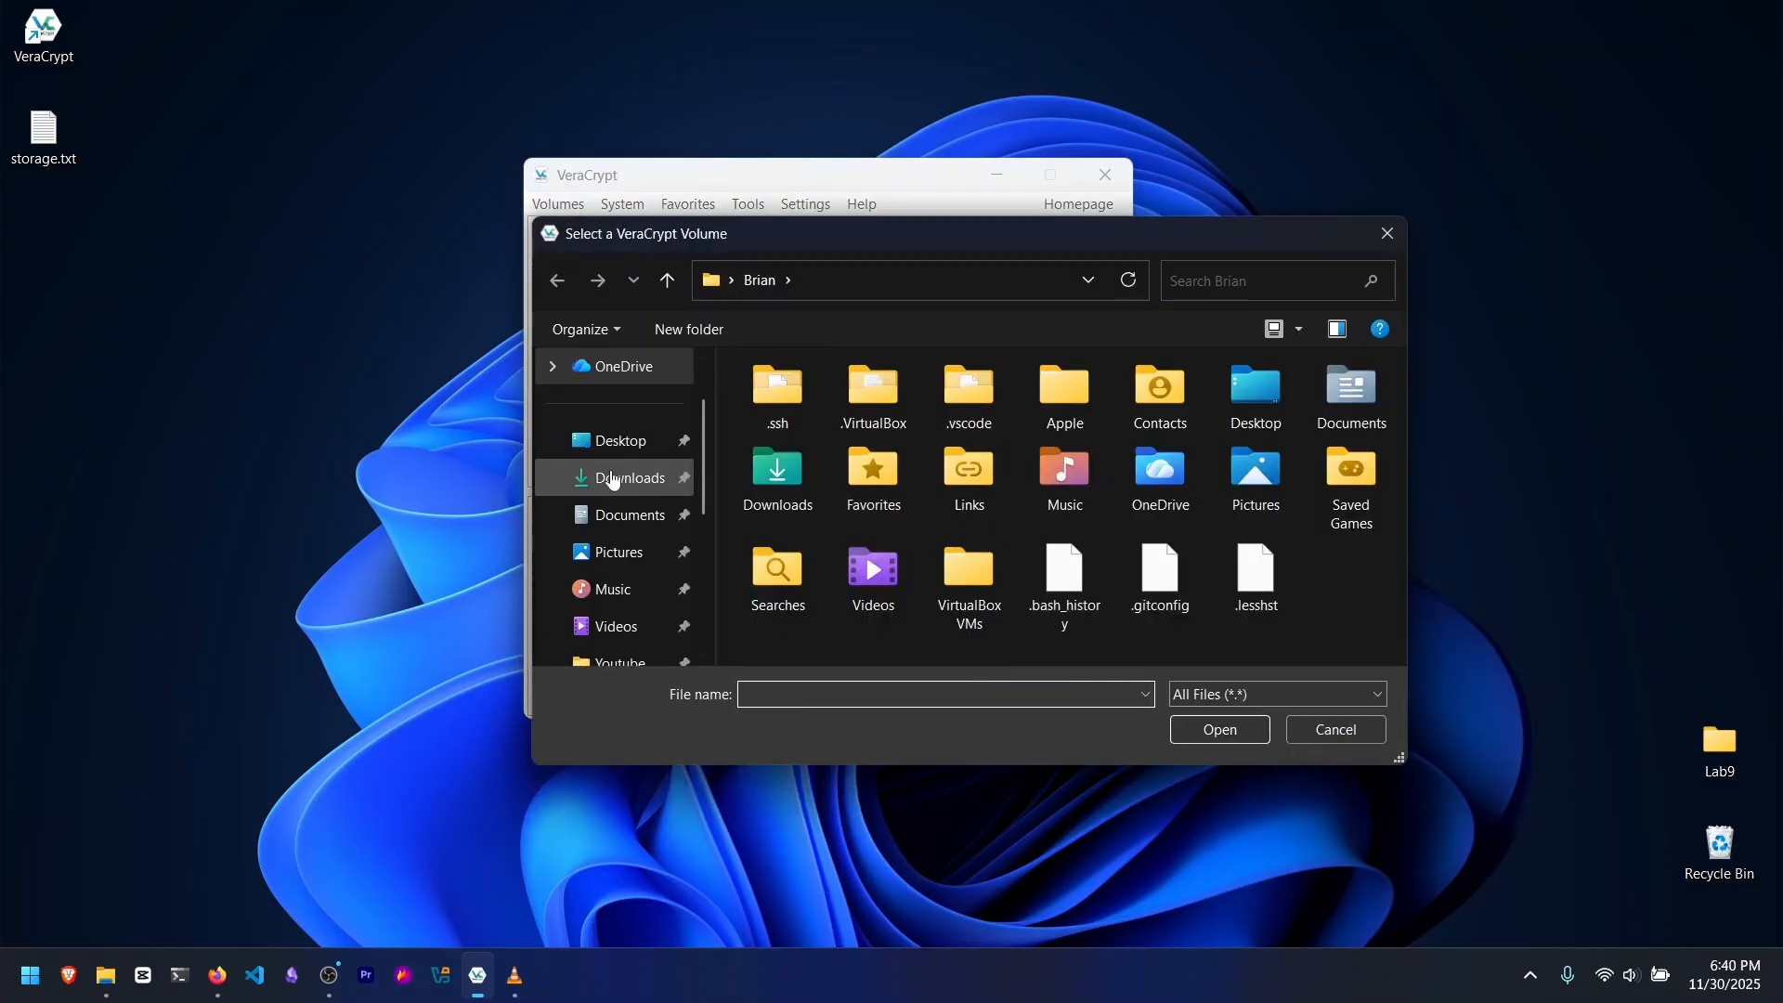
left_click(617, 442)
left_click(749, 435)
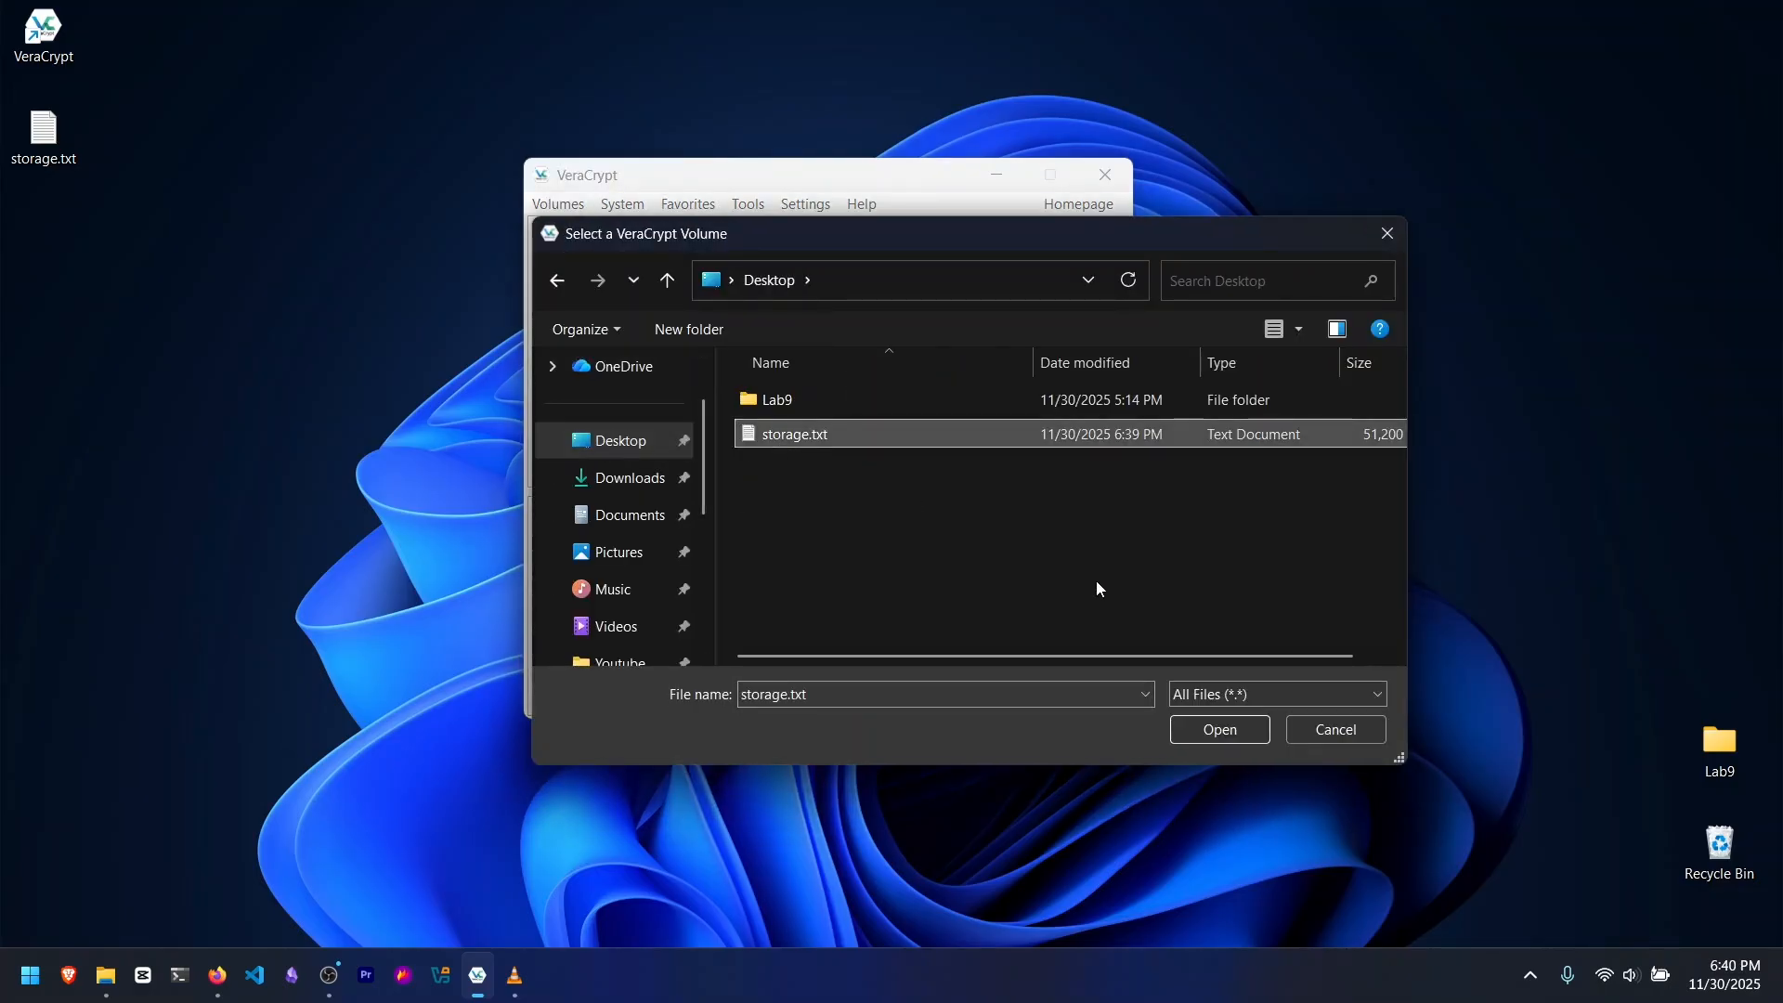
left_click(1245, 733)
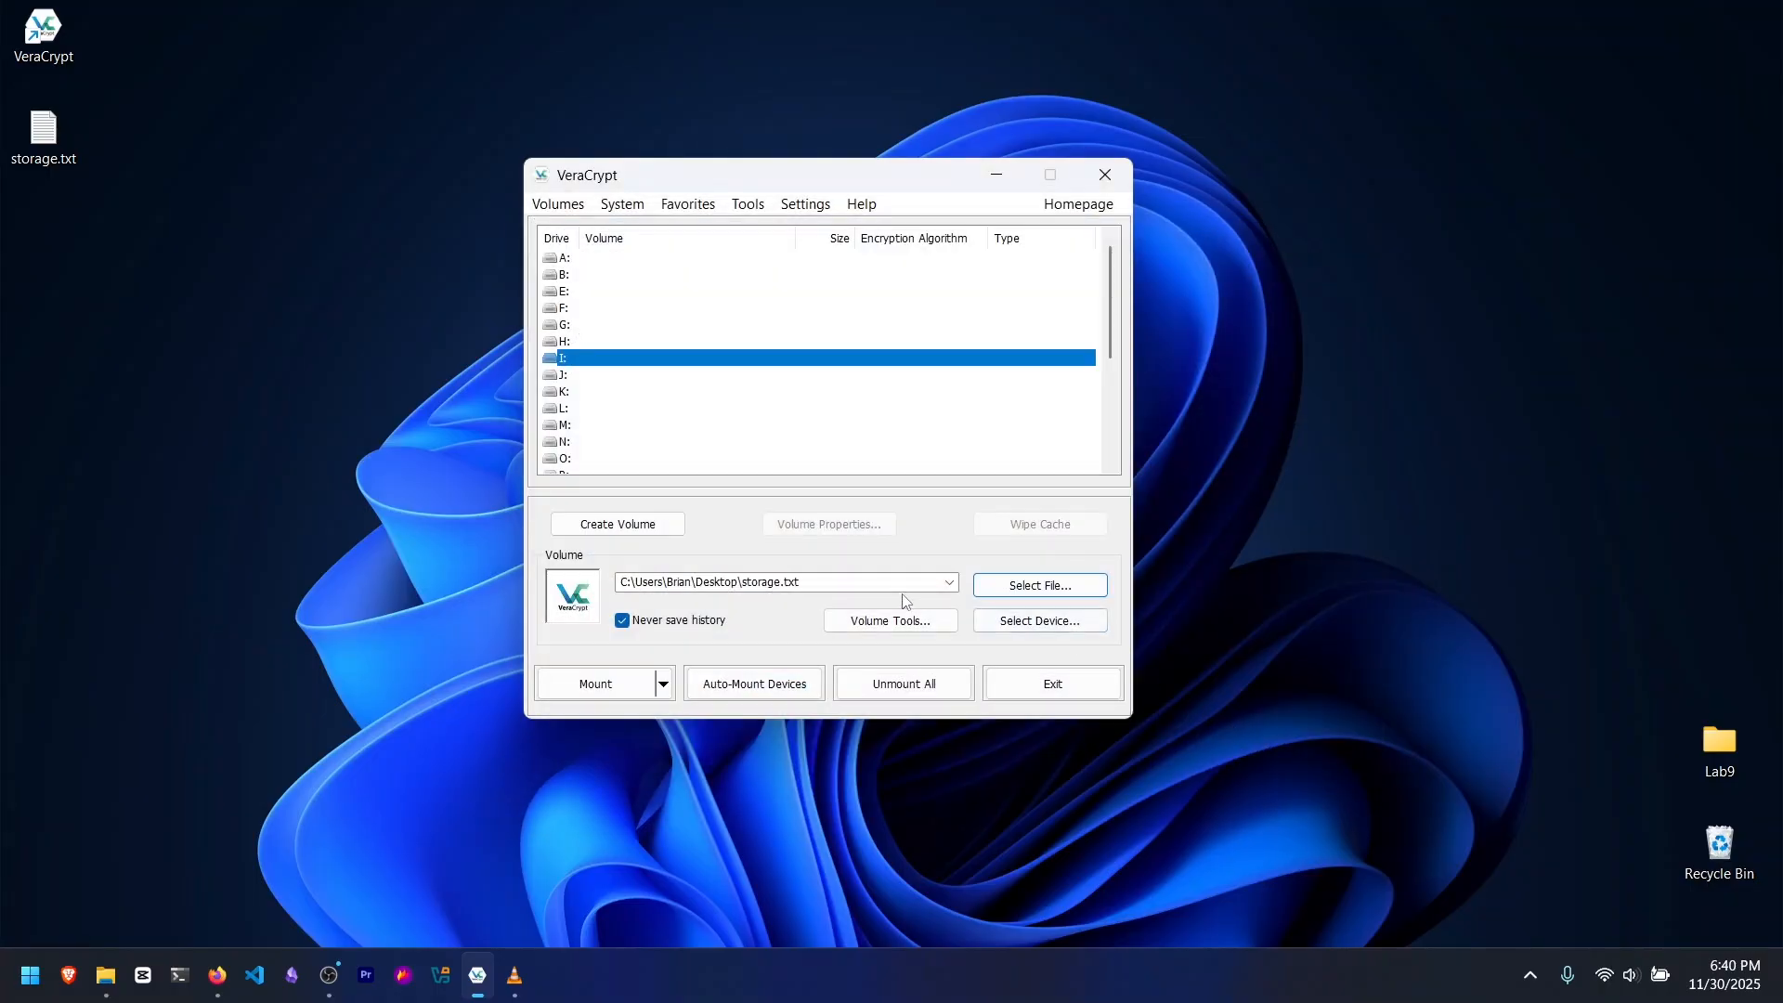
left_click(597, 686)
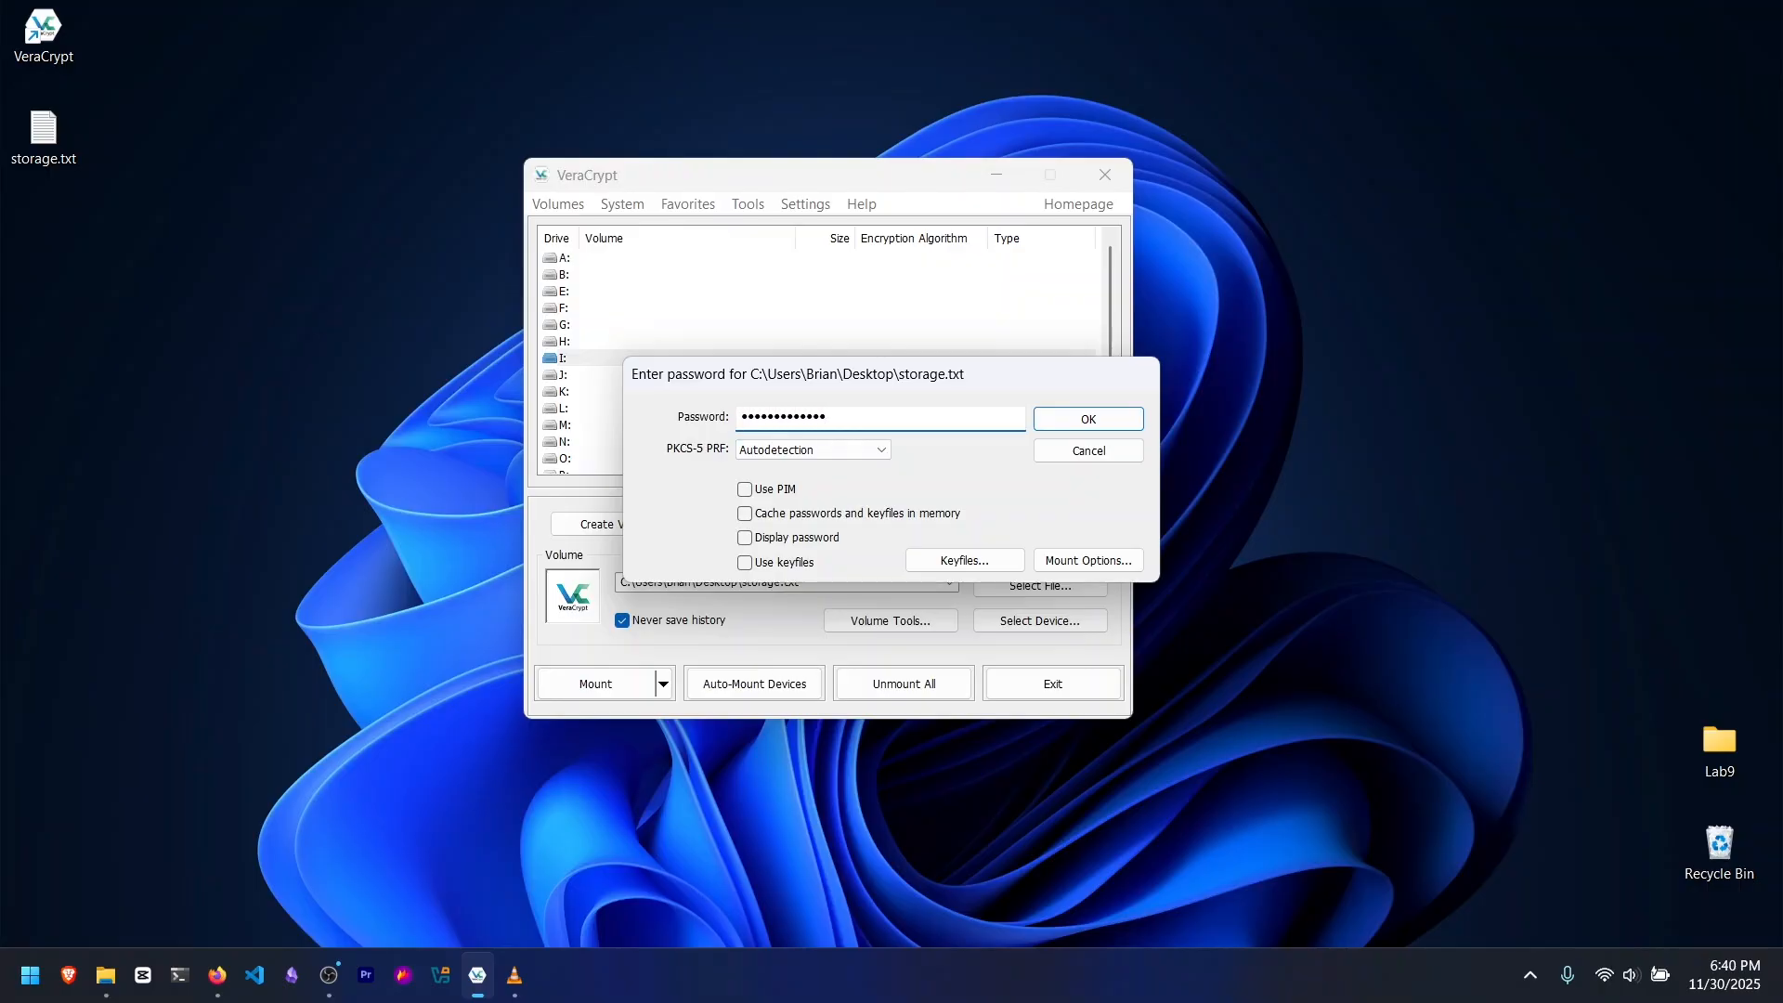
left_click(1059, 424)
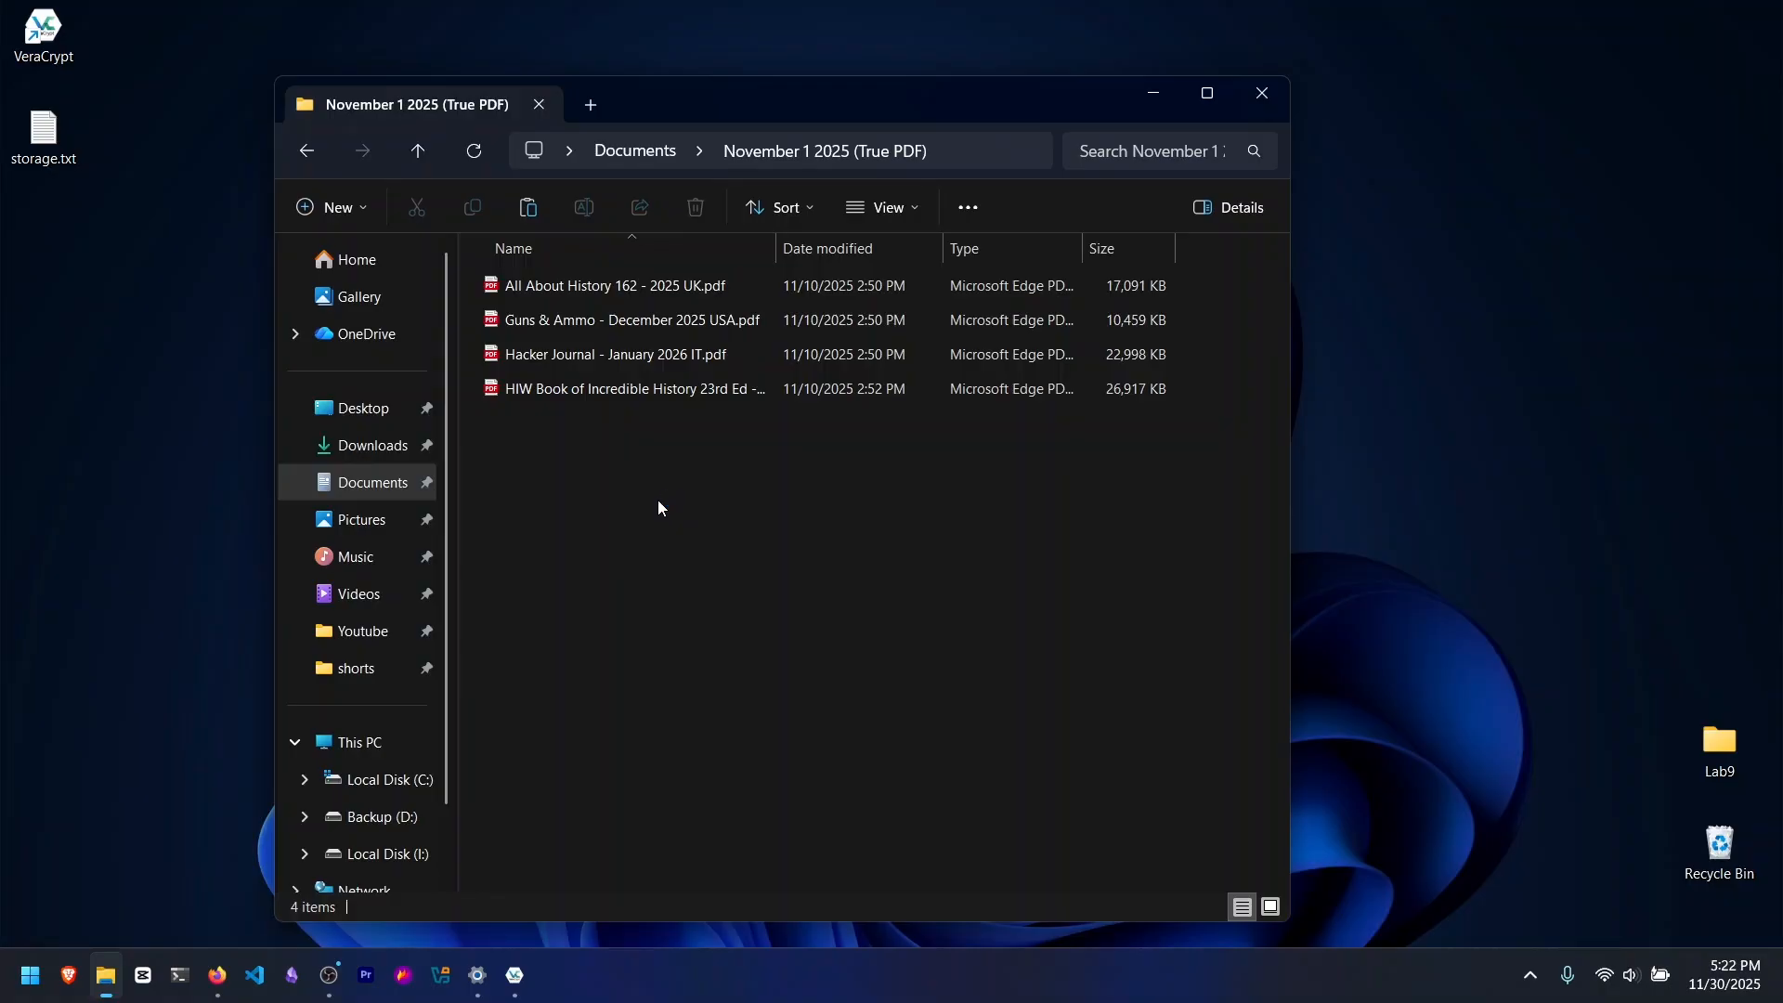
Step: Copy the PDFs that fit from the November 1 2025 (True PDF) folder into a new Pdf folder on Local Disk (I:)
left_click_drag(593, 453, 625, 291)
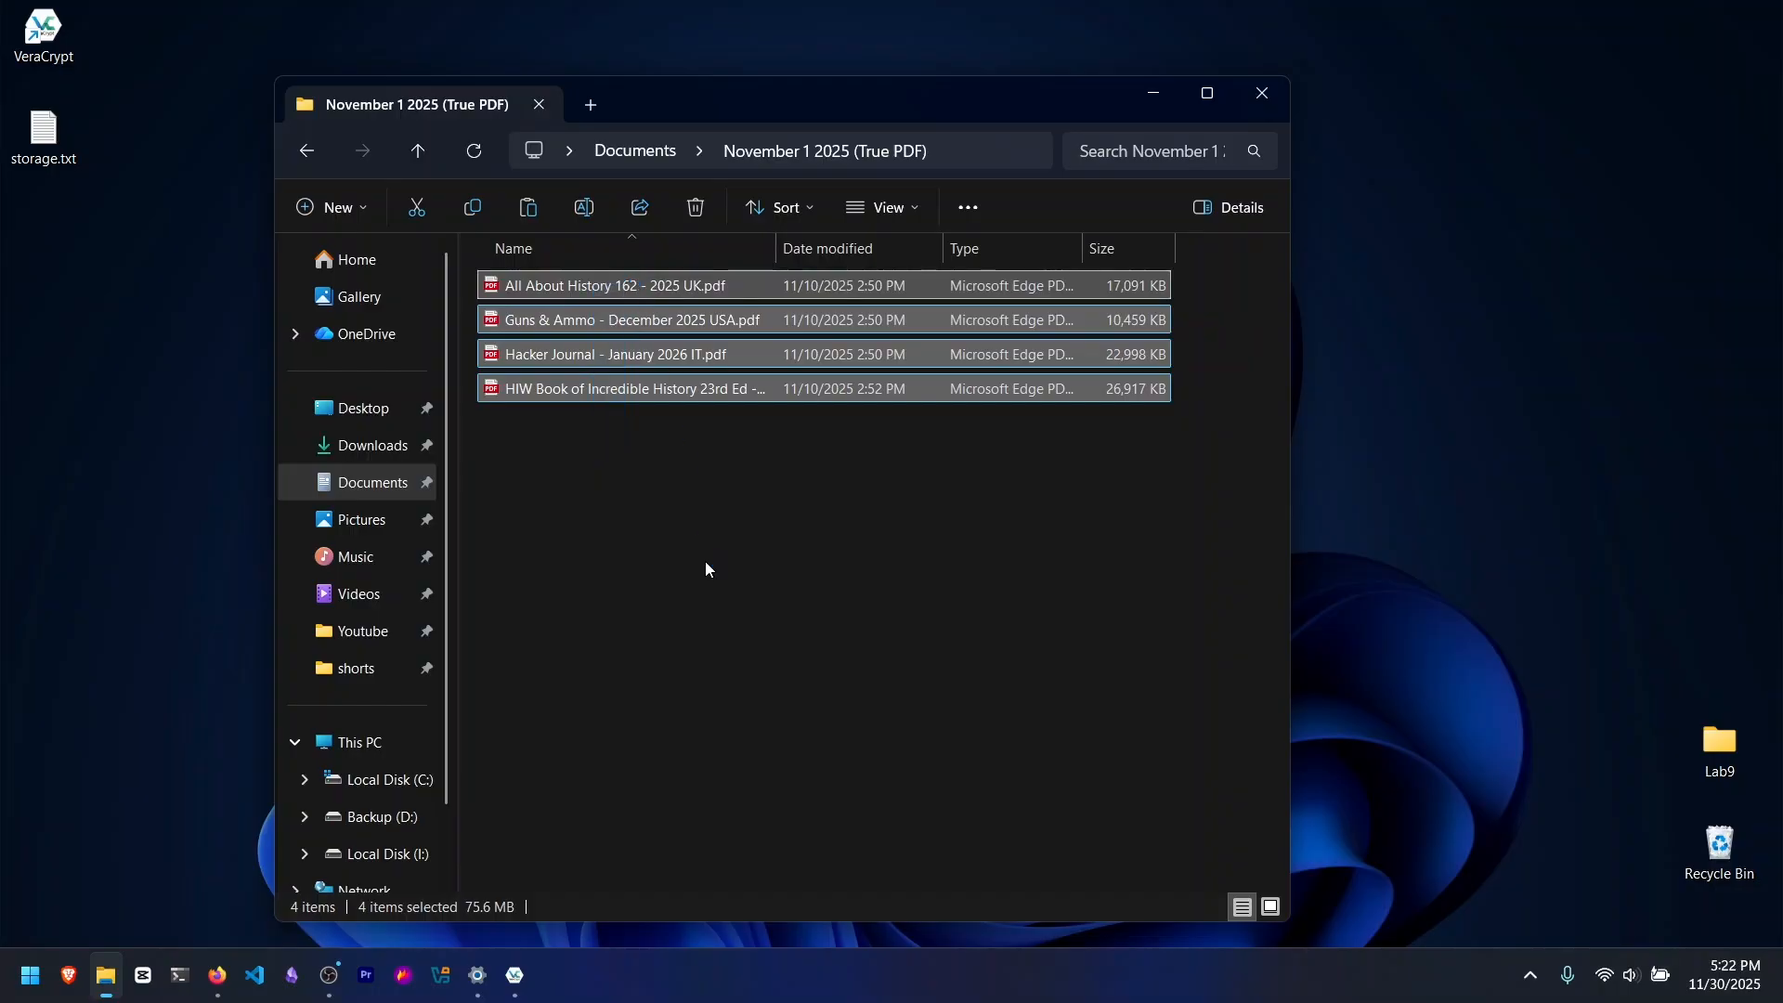
left_click(362, 742)
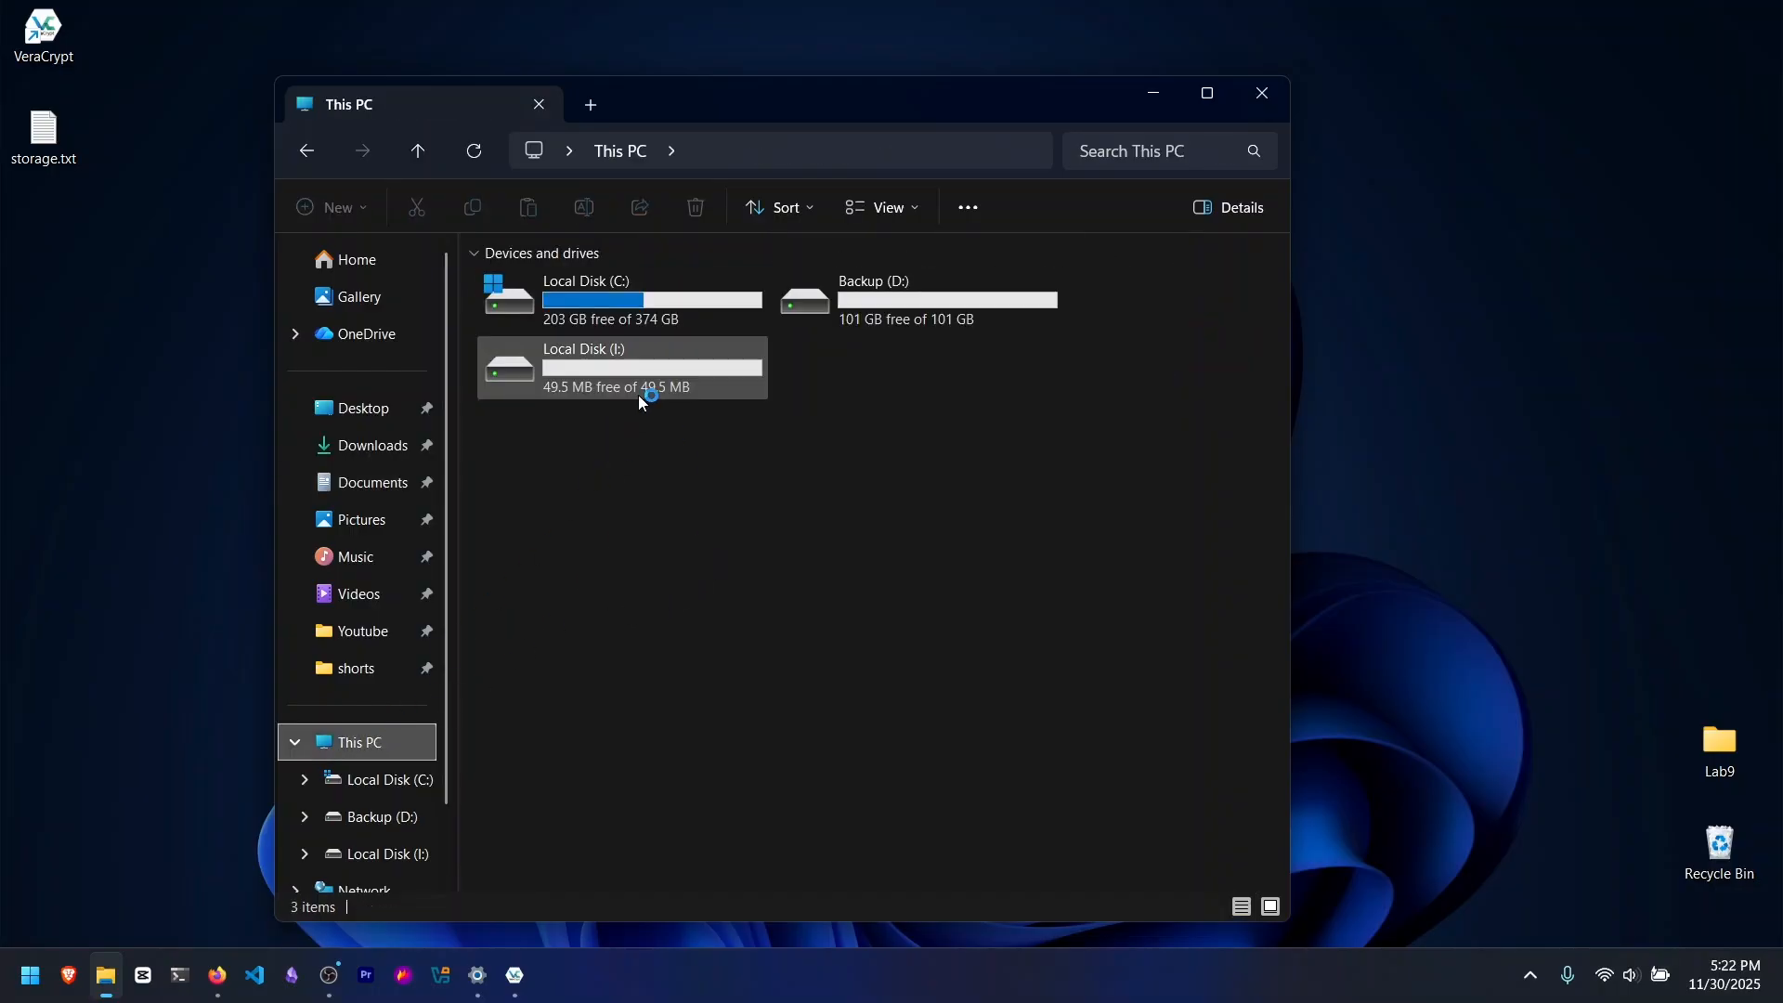
double_click(638, 379)
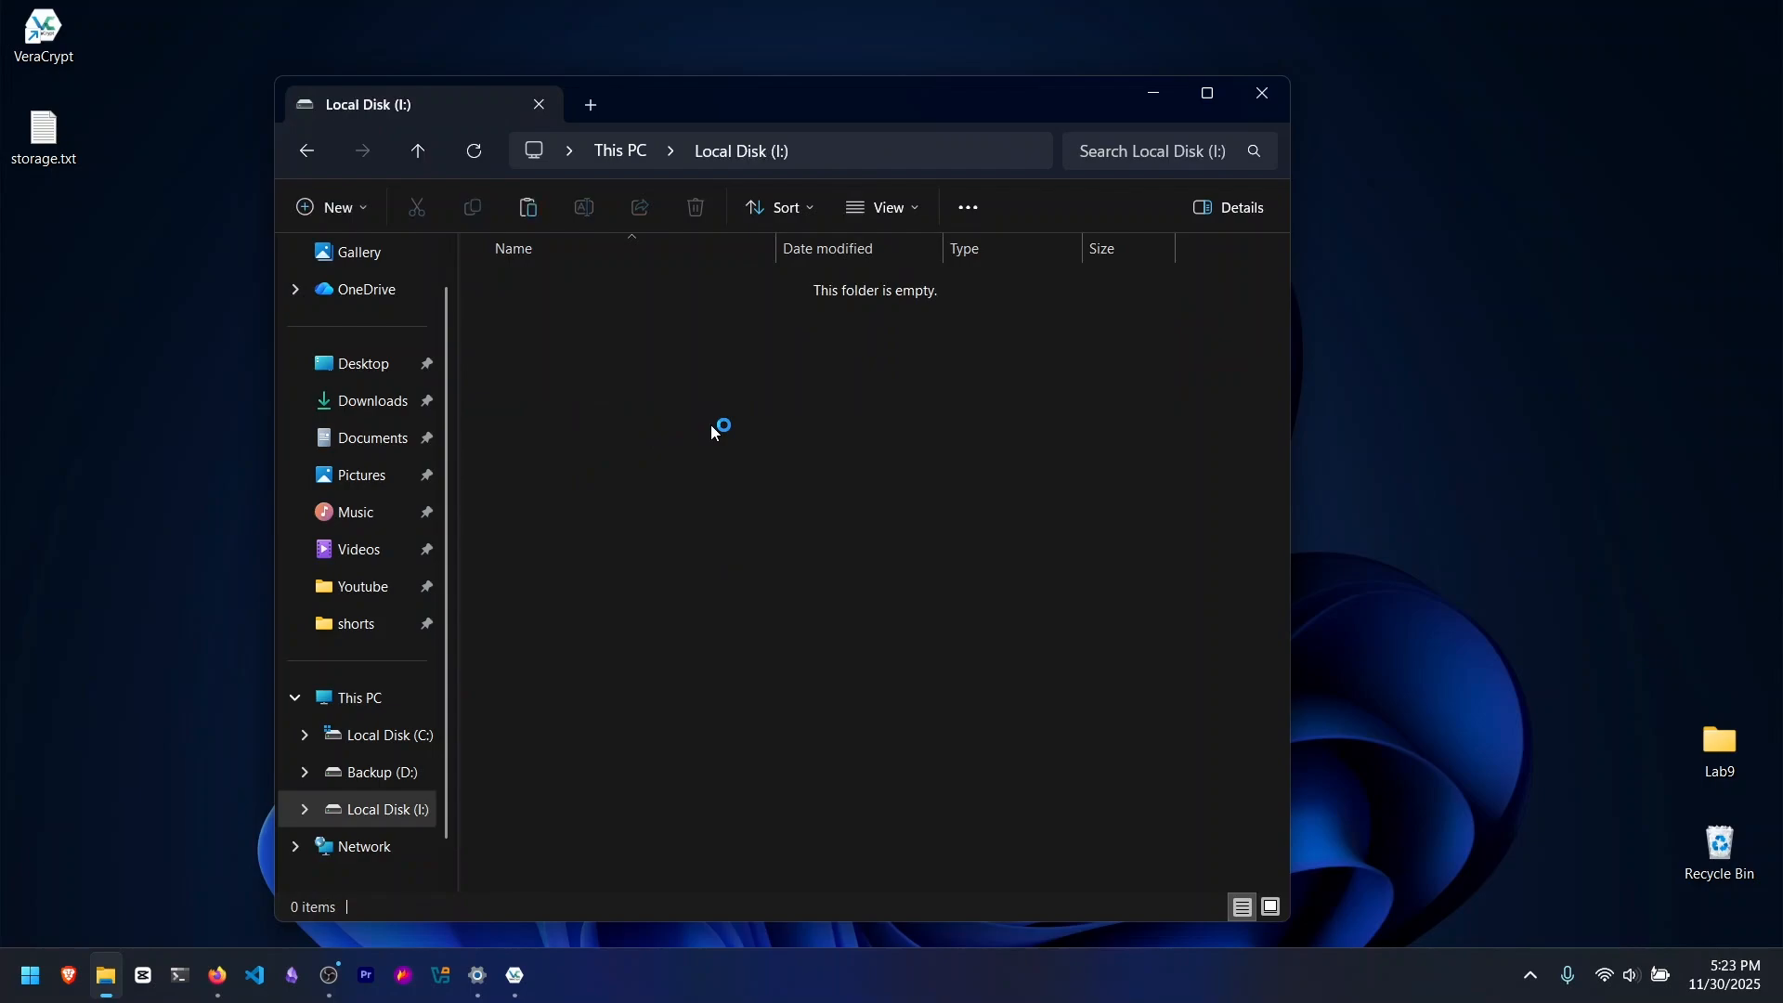
key("ctrl+shift+n")
key("Return")
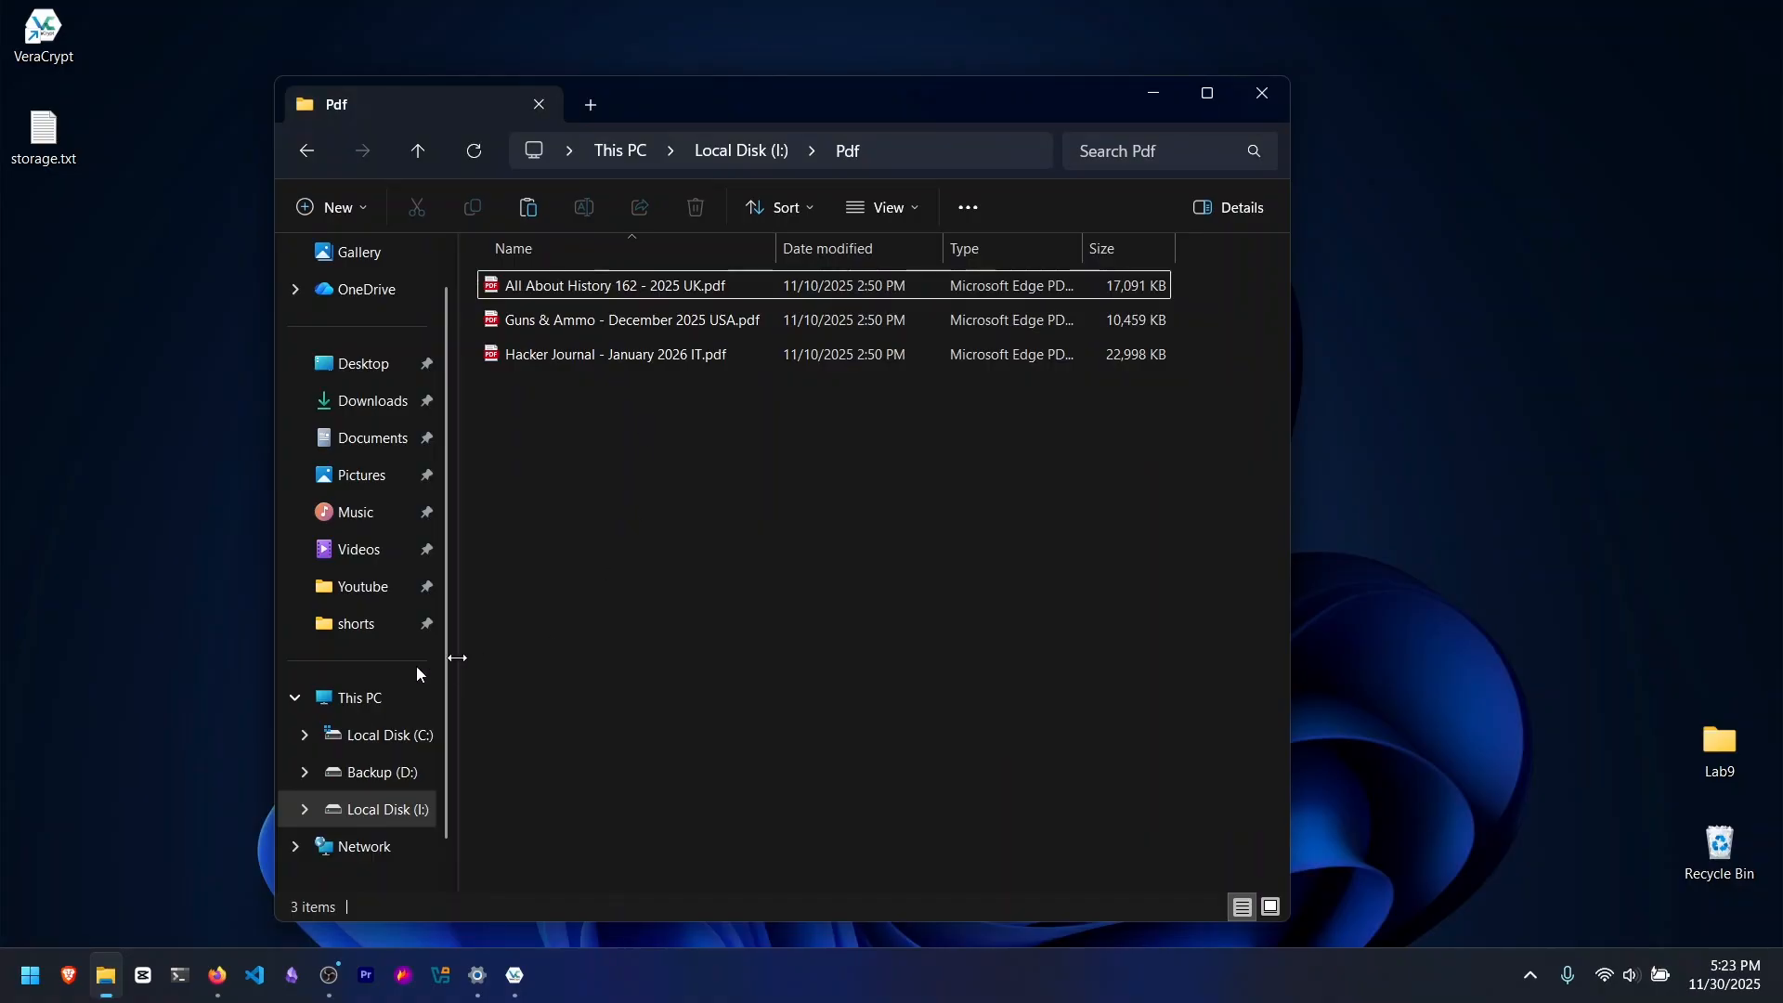
Step: Check the free space on Local Disk (I:) in This PC, and switch to VeraCrypt to unmount the volume
left_click(353, 697)
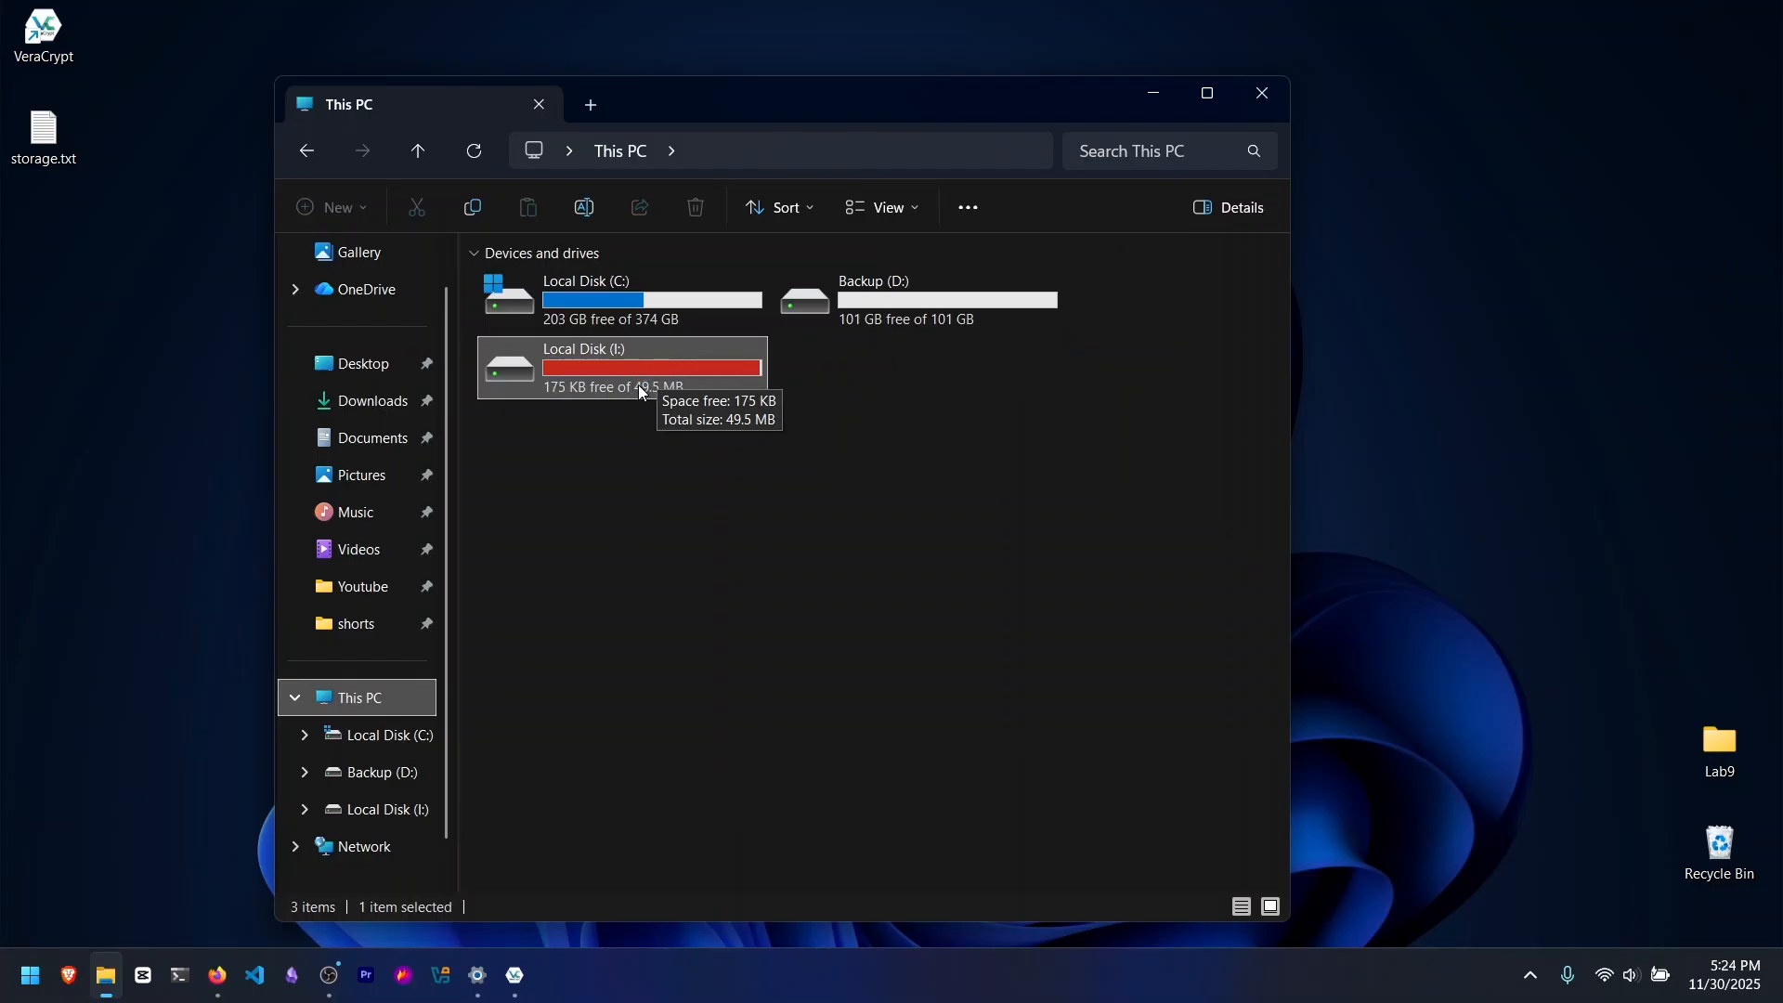
left_click(1152, 94)
left_click(528, 975)
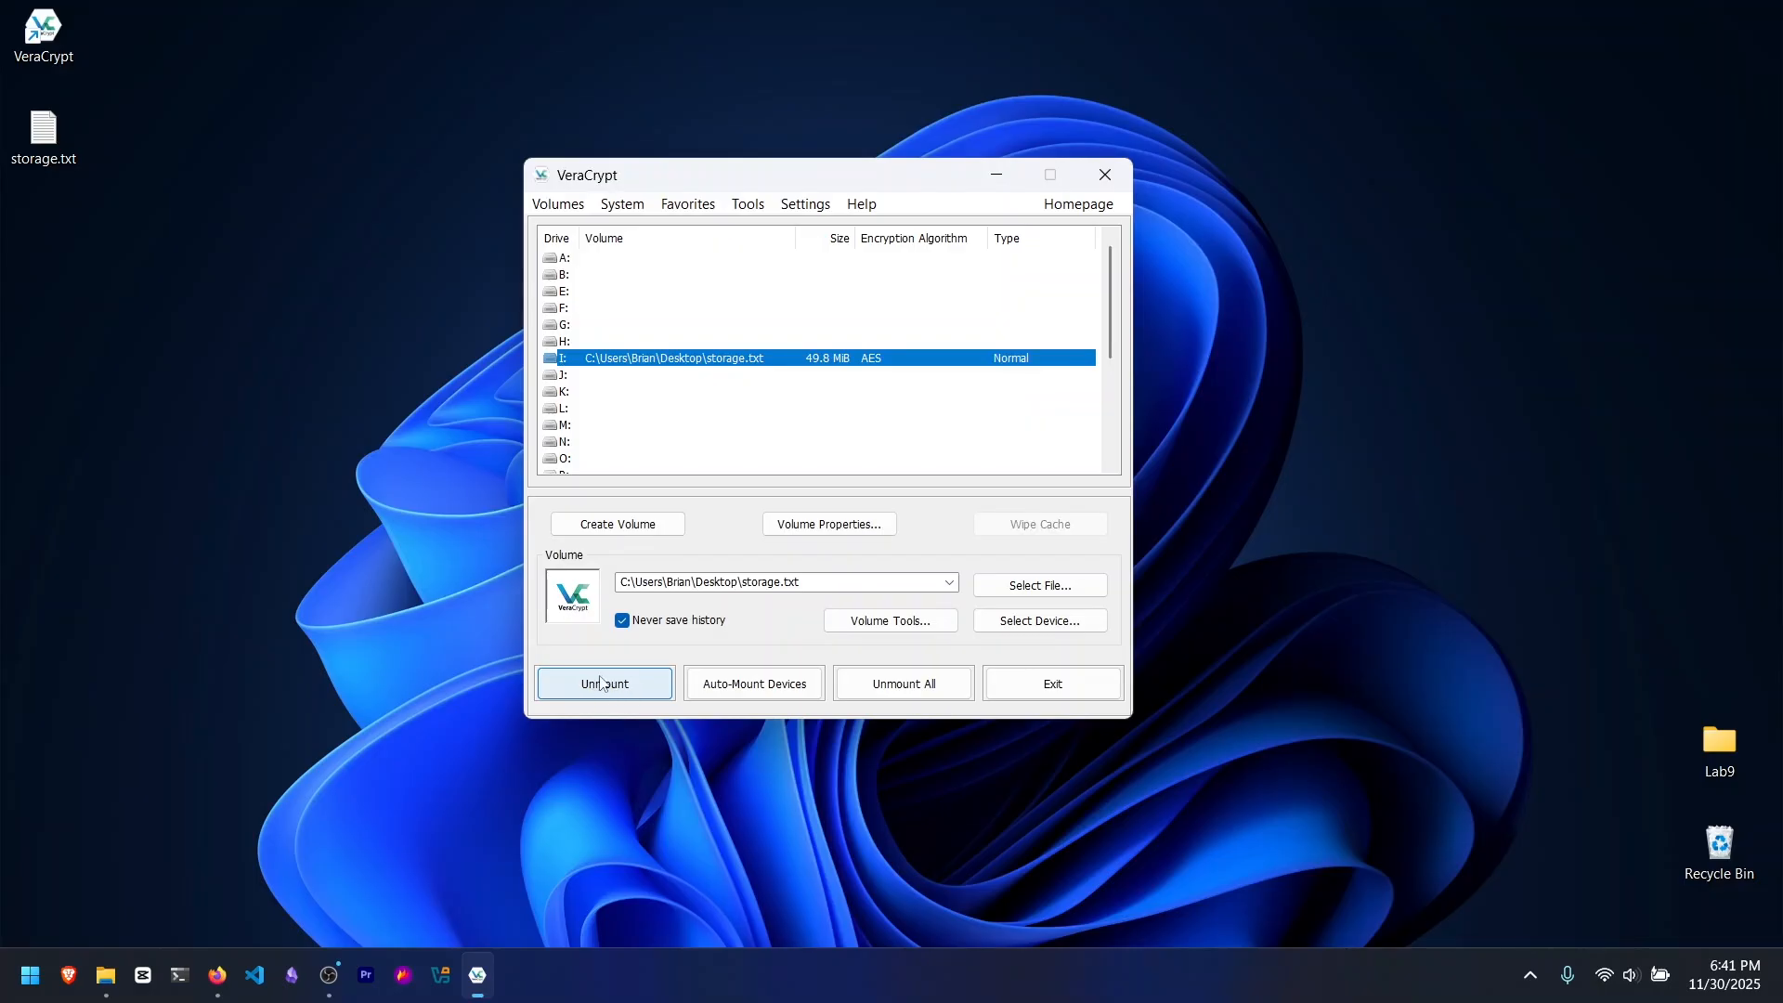
left_click(613, 685)
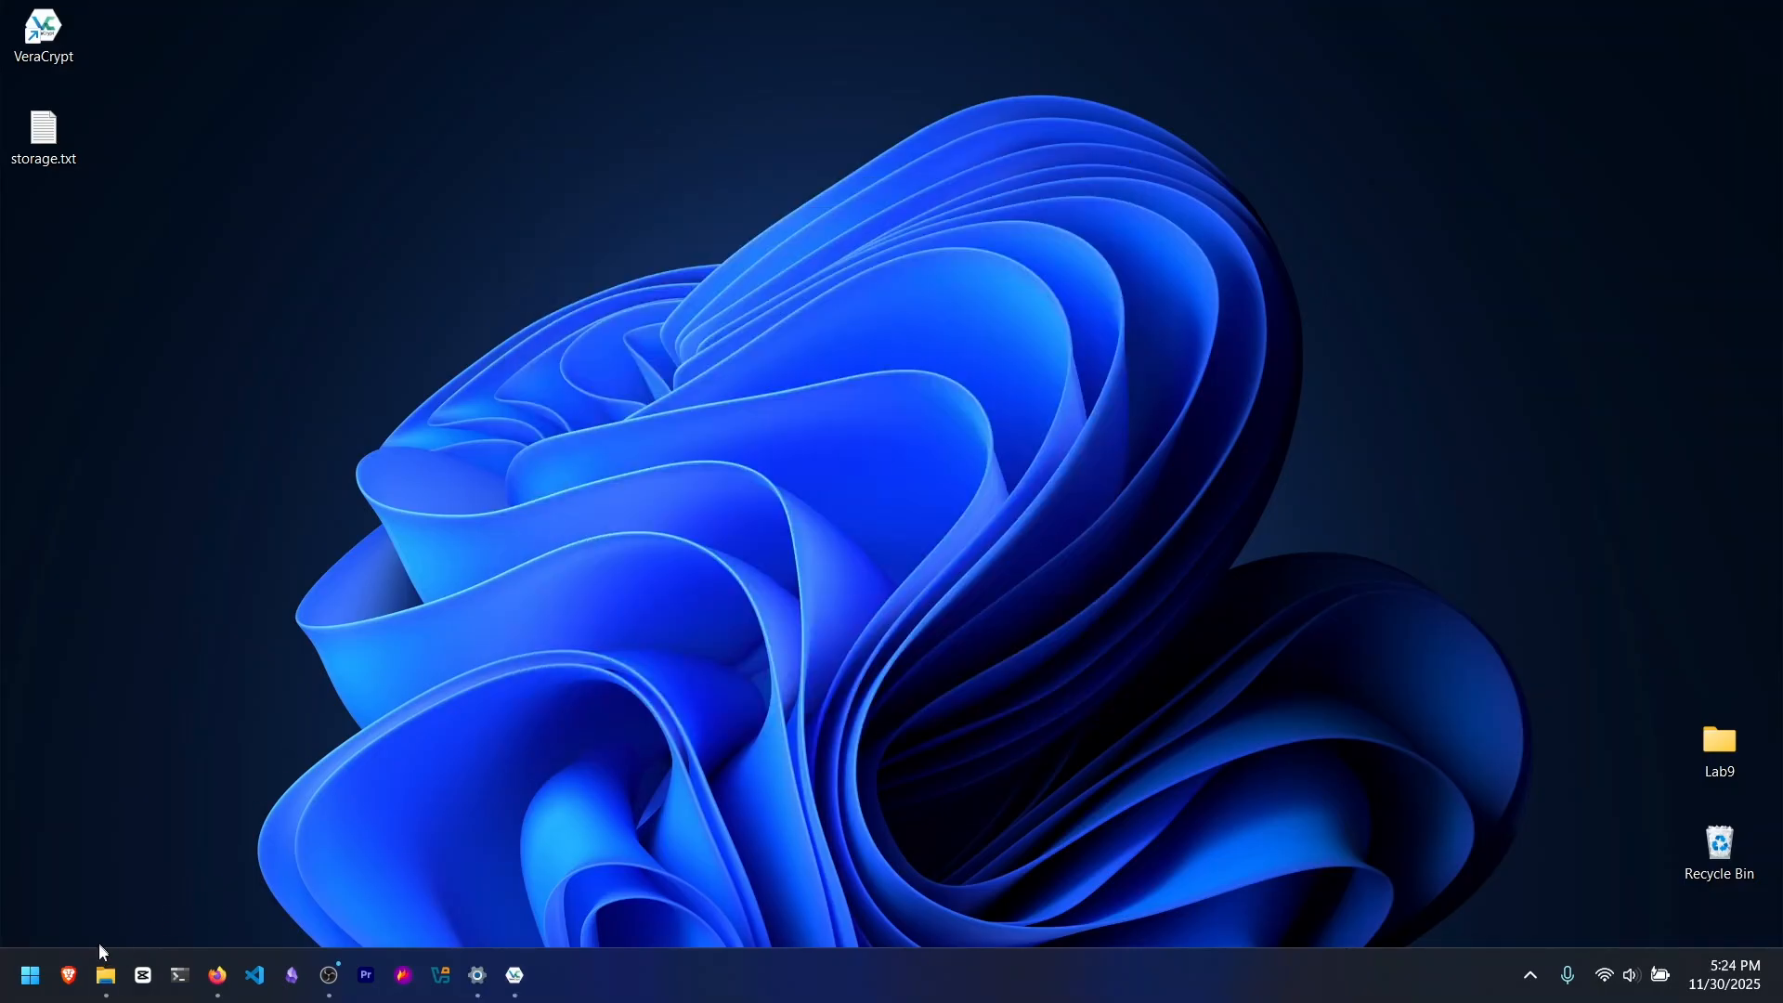
Step: Look over the drives listed in This PC, minimise File Explorer and select storage.txt on the desktop
left_click(105, 972)
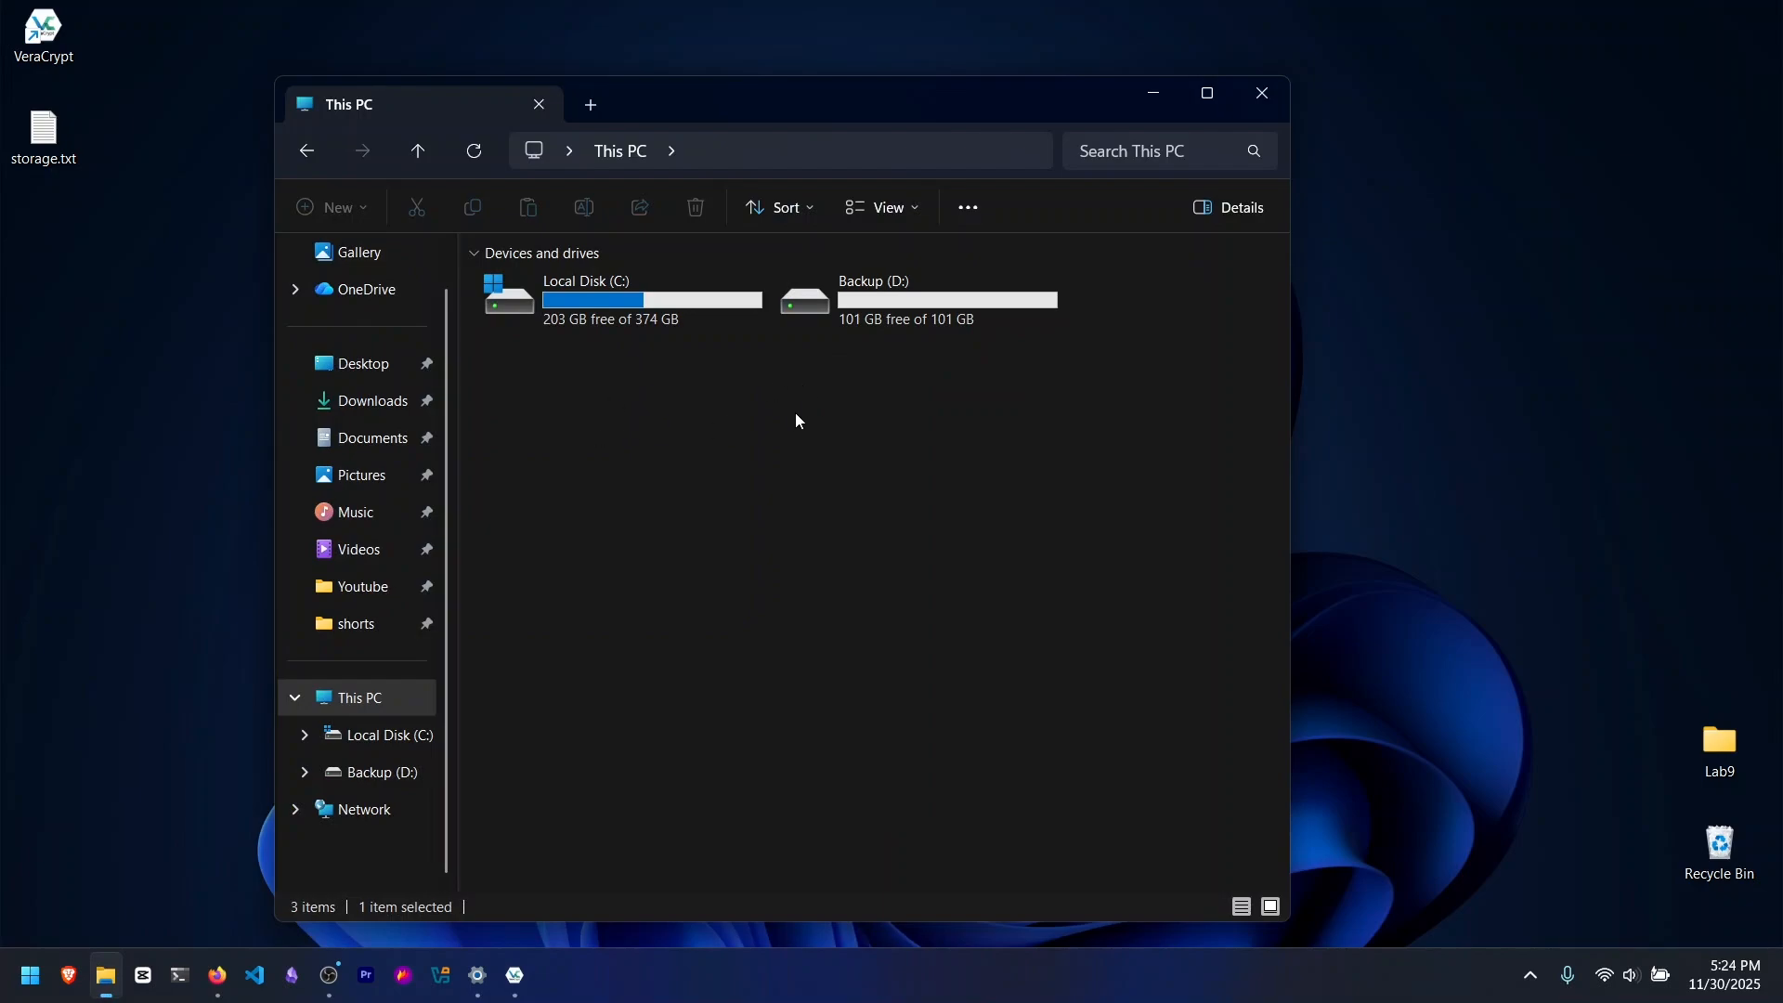
left_click(1184, 94)
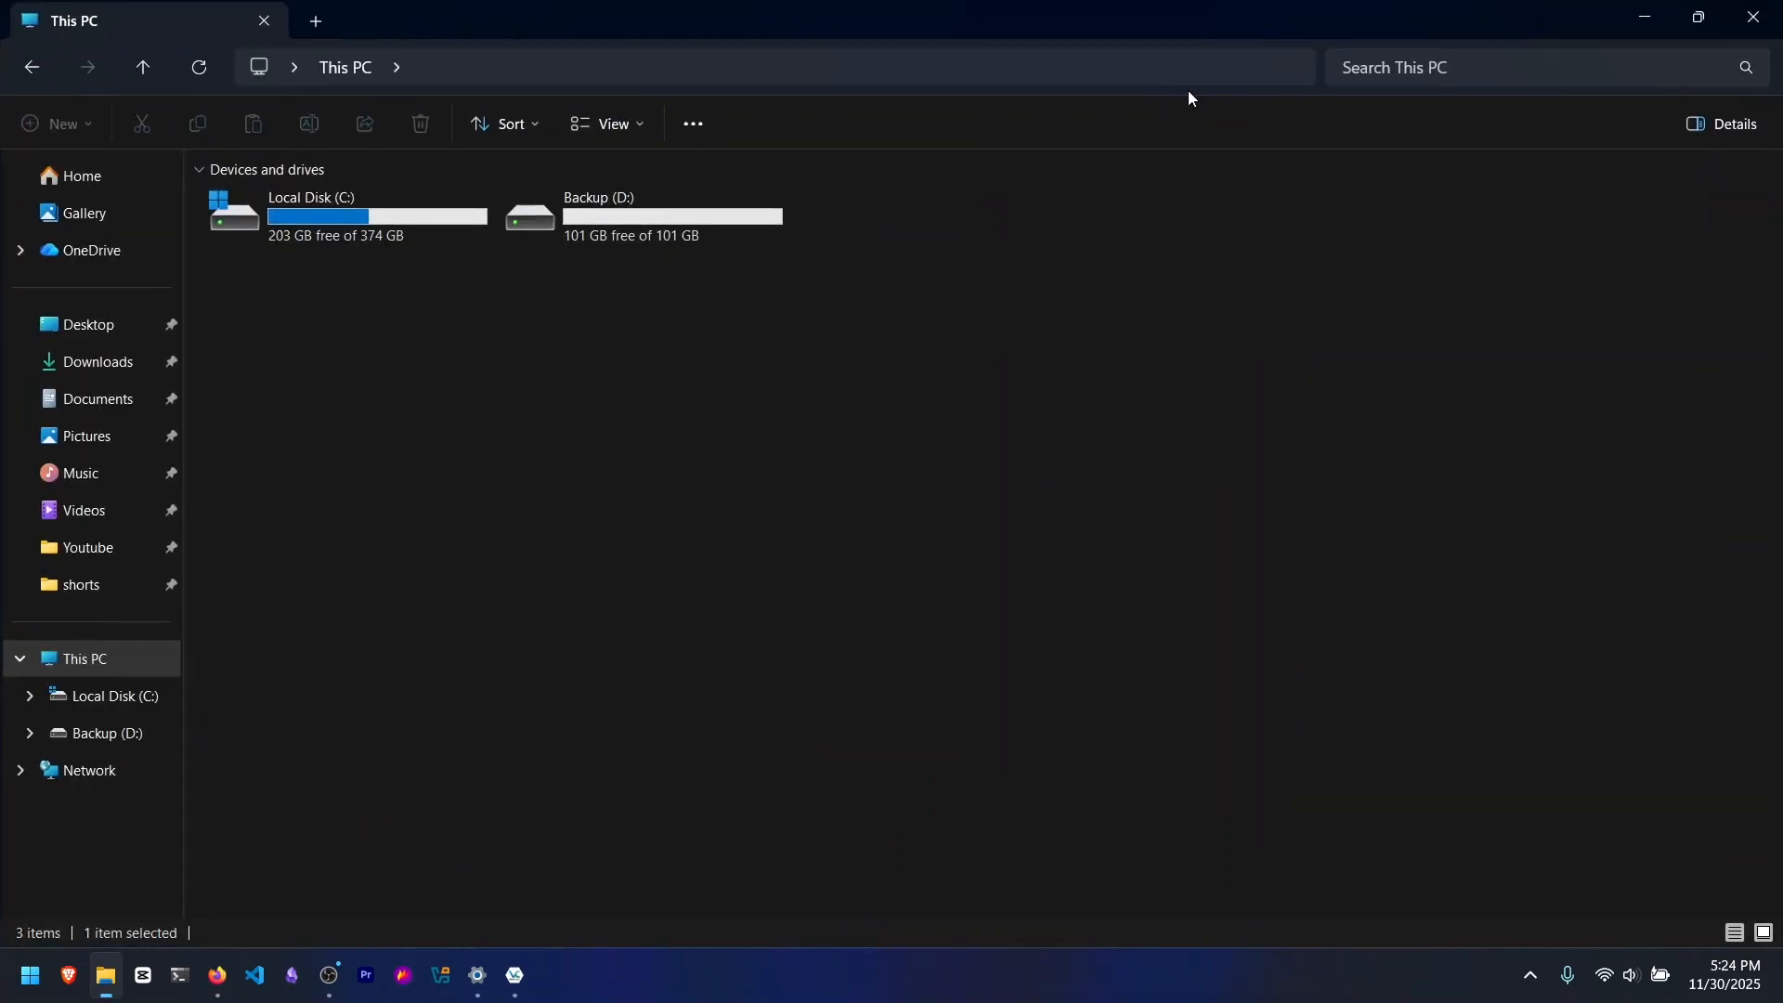
left_click(1699, 17)
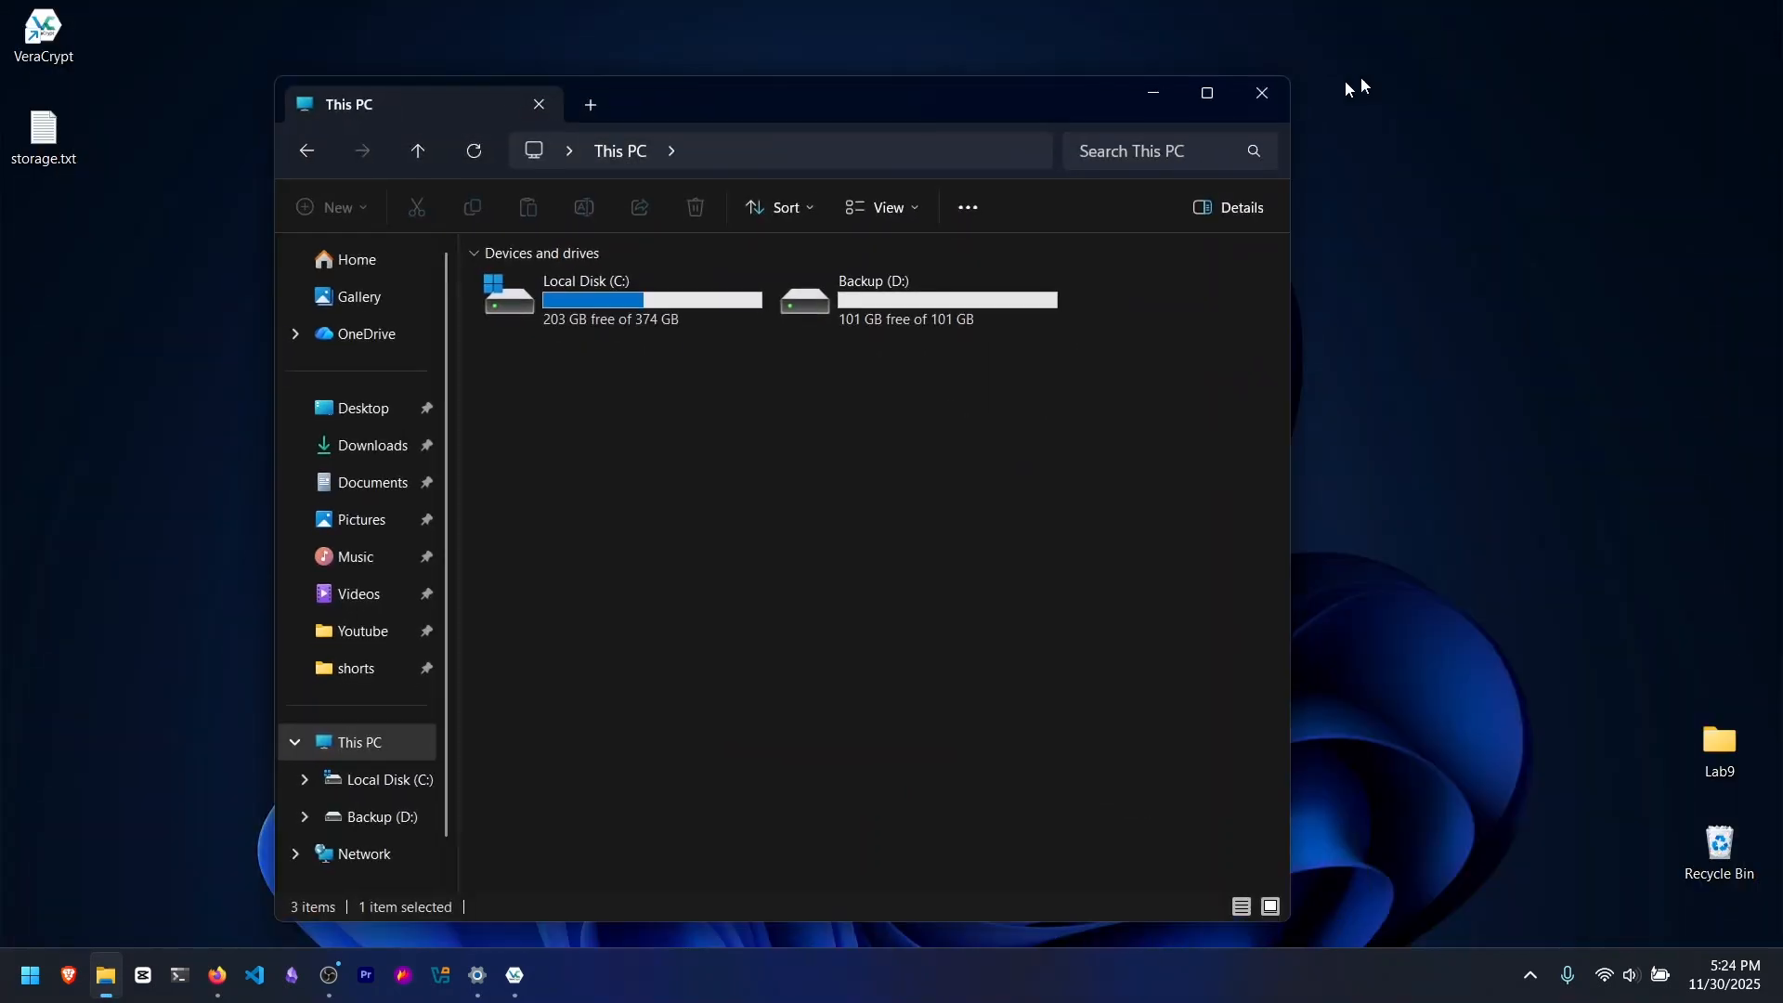
left_click(1152, 97)
left_click(60, 135)
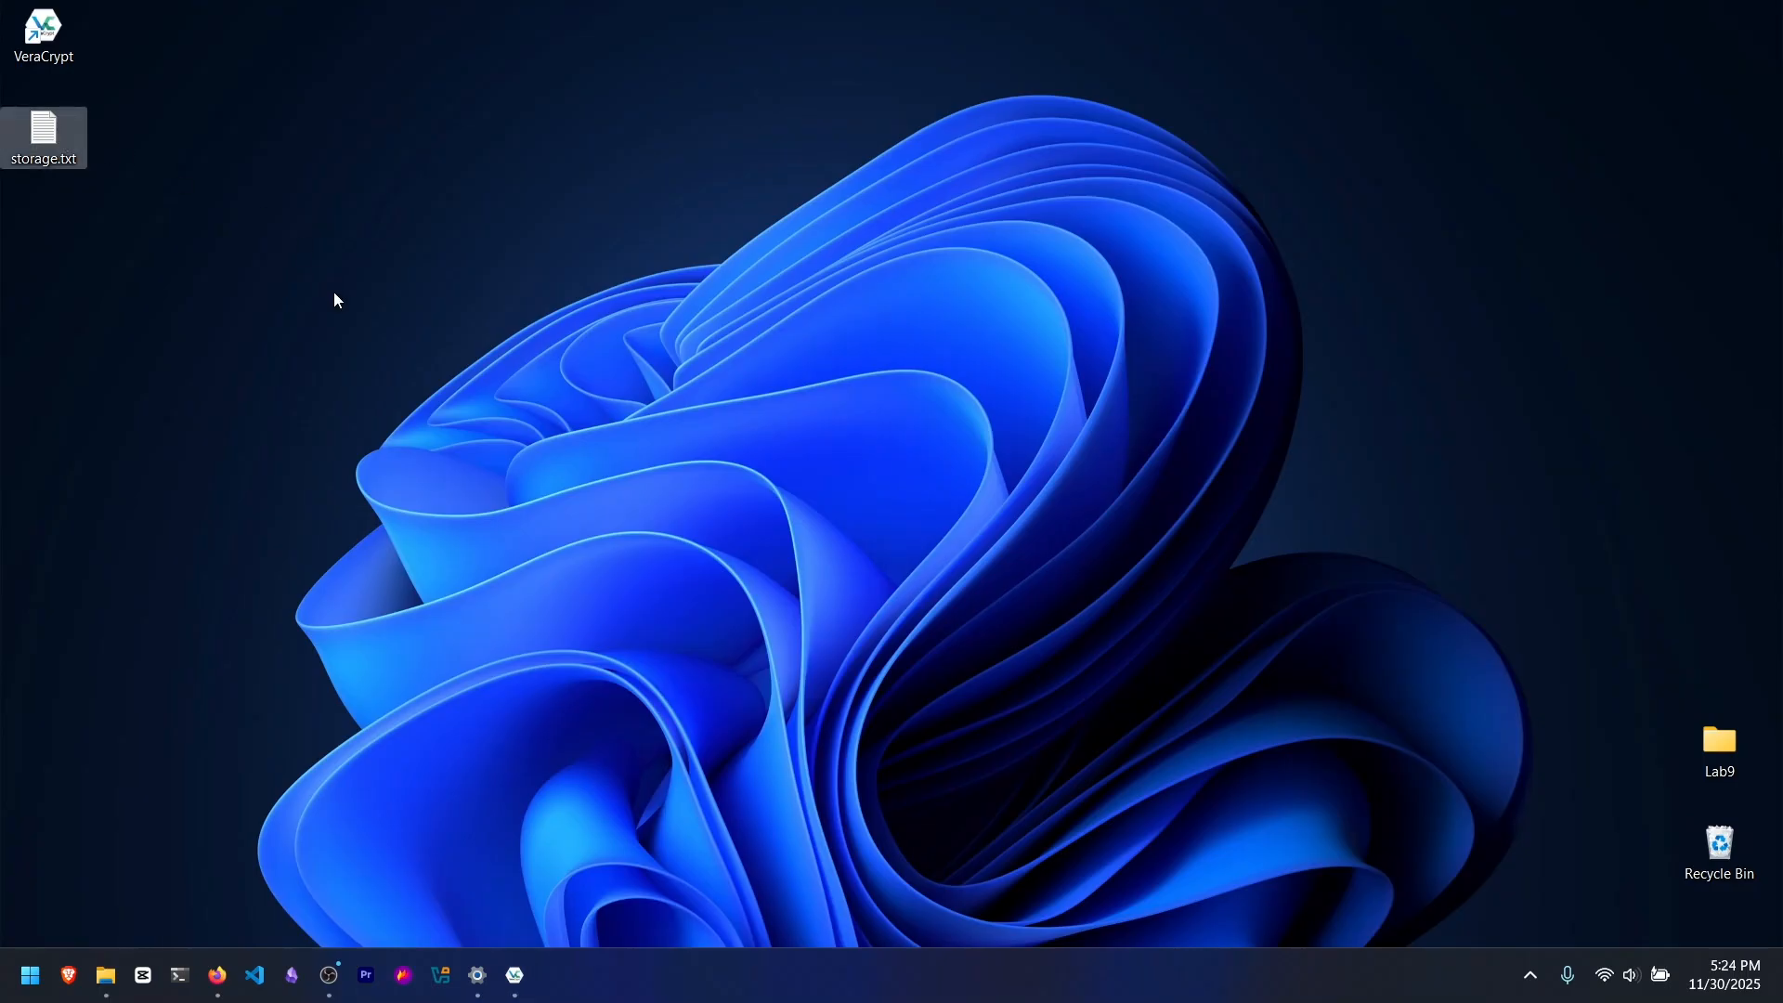